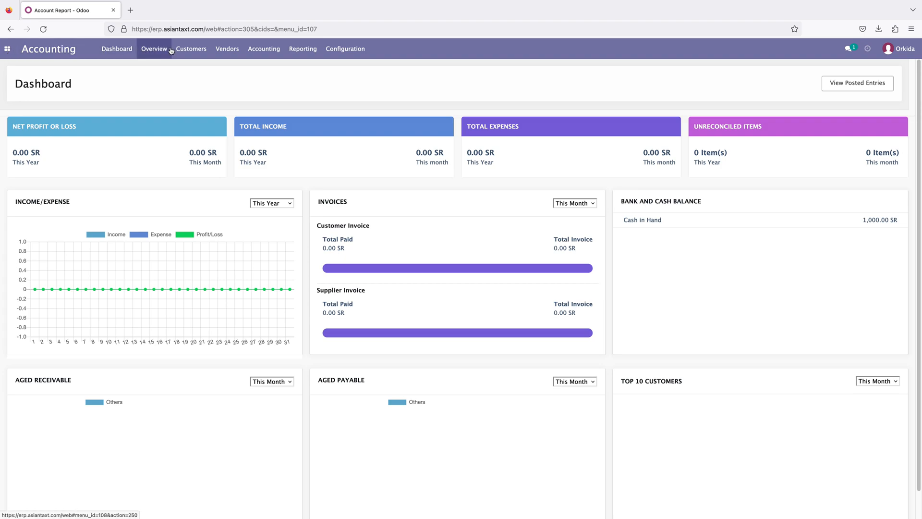
Step: Switch to the Purchase module and start a new record from its purchase orders list
{"action": "left_click", "coordinate": [232, 52]}
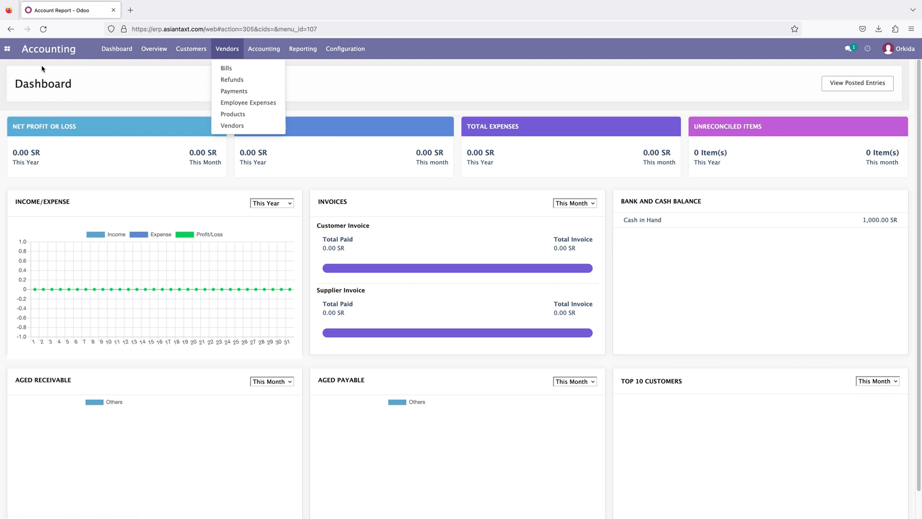
{"action": "left_click", "coordinate": [7, 50]}
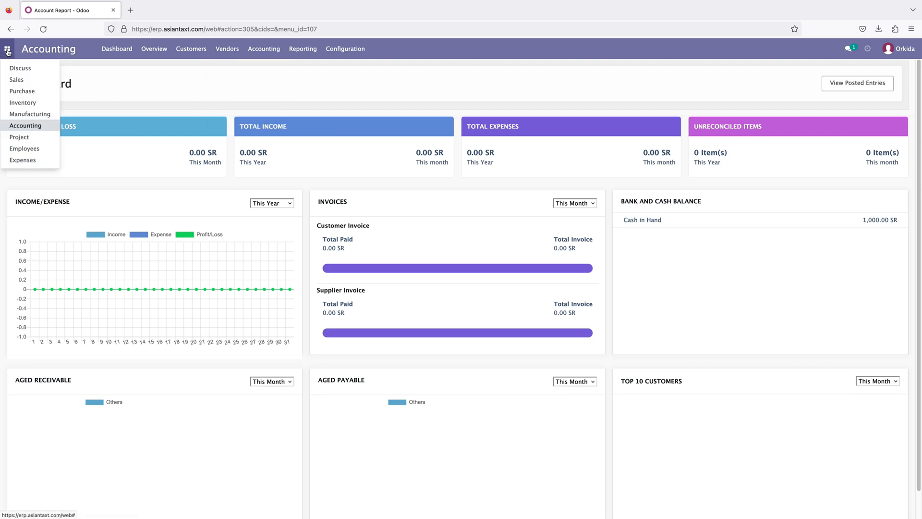
{"action": "left_click", "coordinate": [22, 92]}
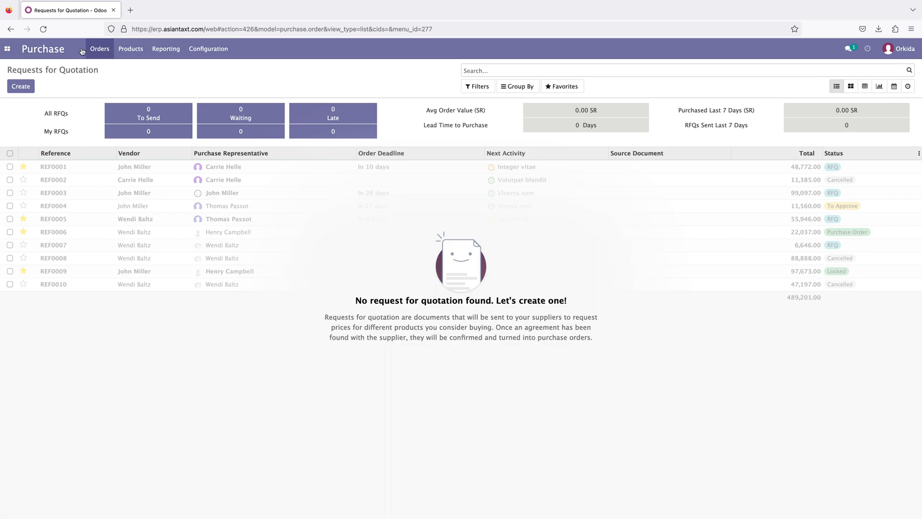
{"action": "left_click", "coordinate": [7, 48]}
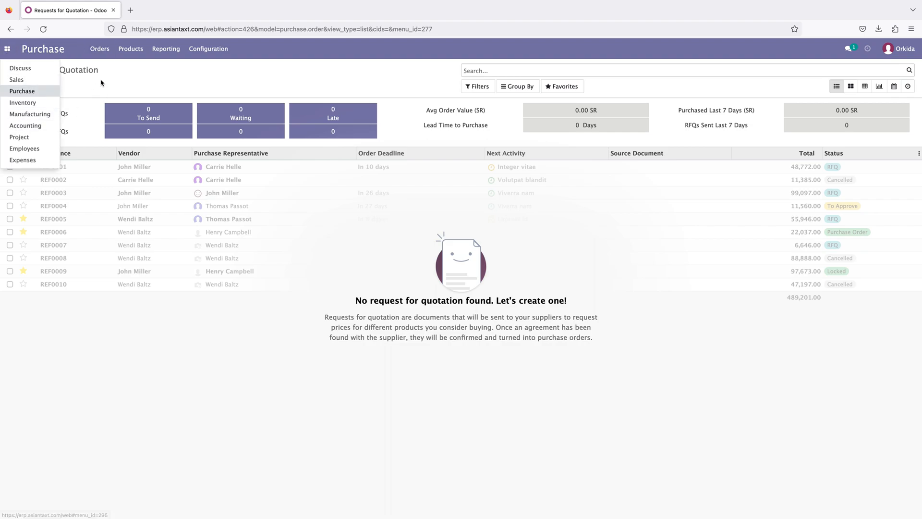
{"action": "left_click", "coordinate": [115, 80]}
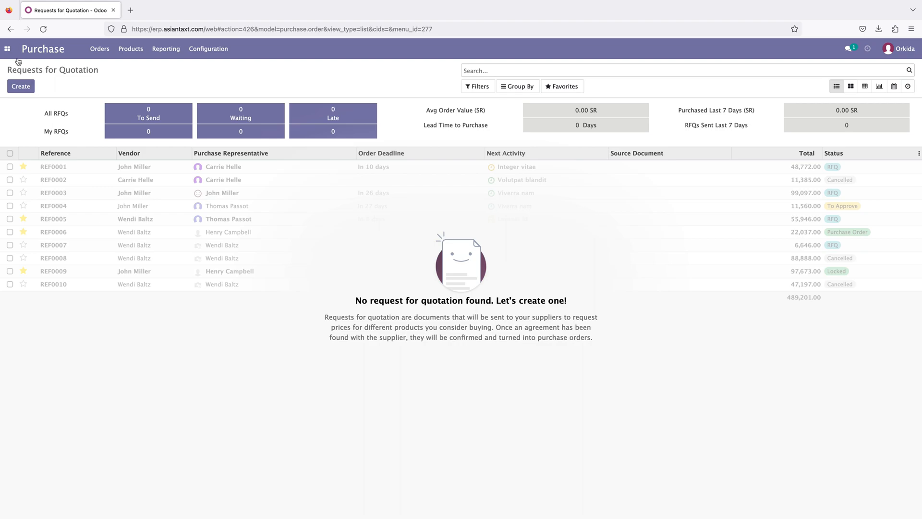
{"action": "left_click", "coordinate": [100, 49]}
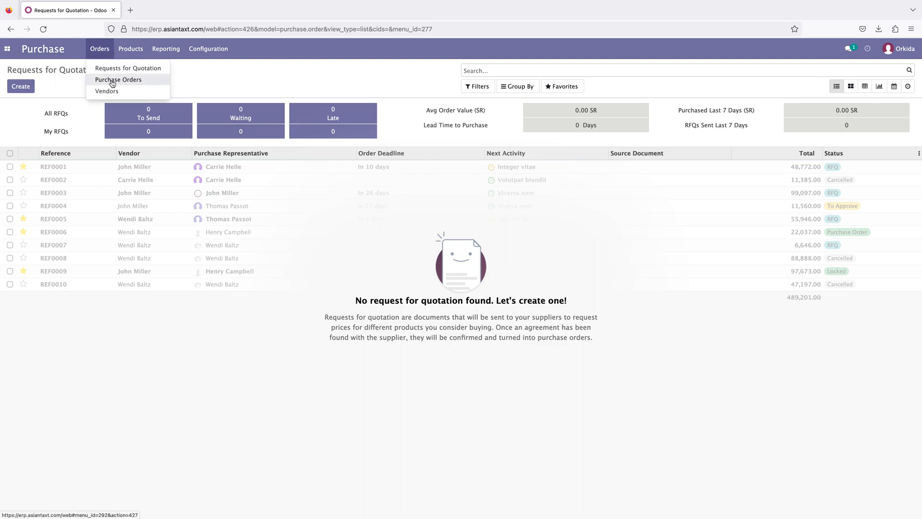
{"action": "left_click", "coordinate": [117, 81]}
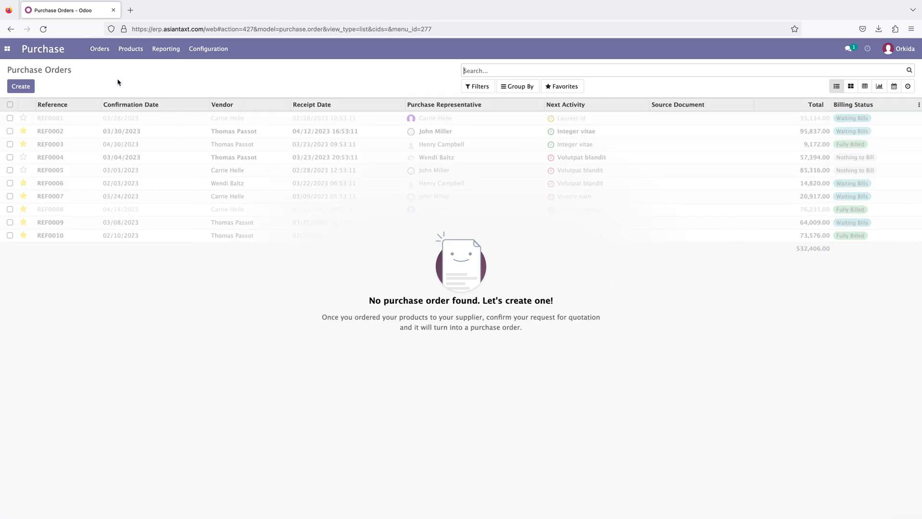
{"action": "left_click", "coordinate": [19, 87]}
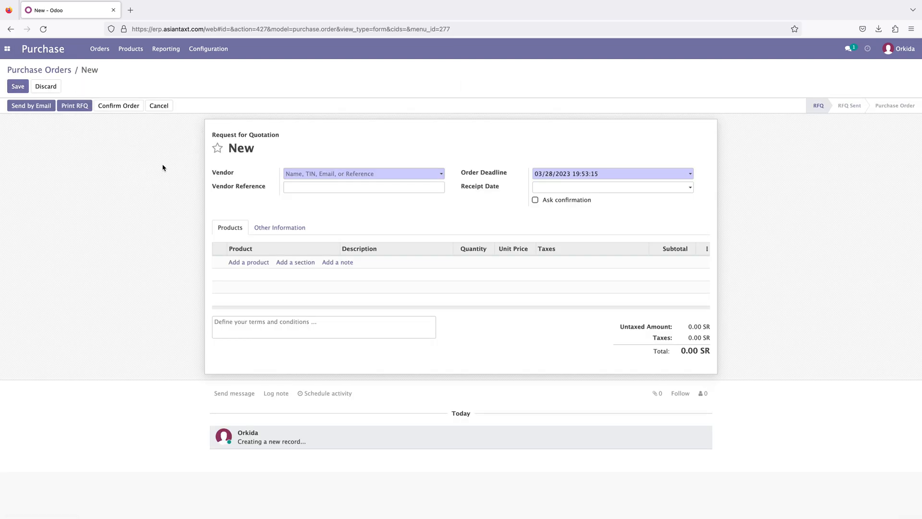
Step: Create a vendor named "Vendor One" with its tax ID from the order's vendor field and save it as the vendor
{"action": "left_click", "coordinate": [298, 176]}
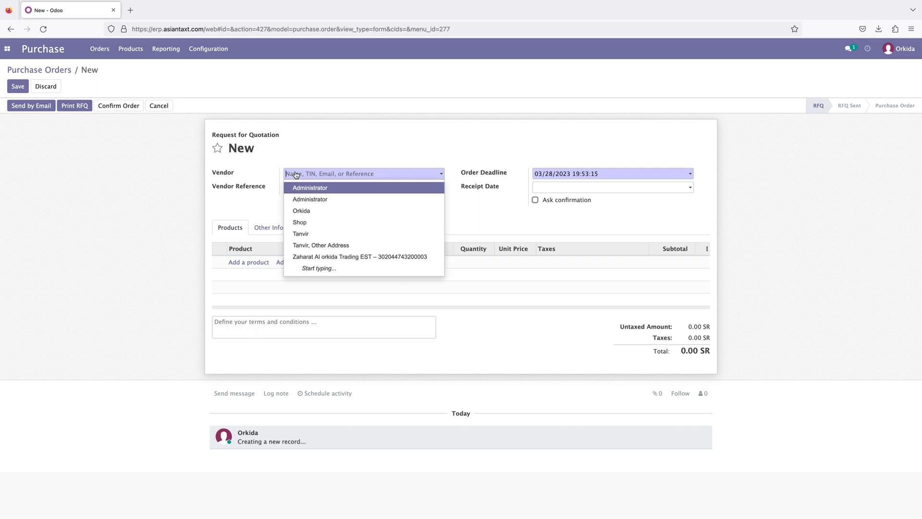
{"action": "type", "text": "Ve"}
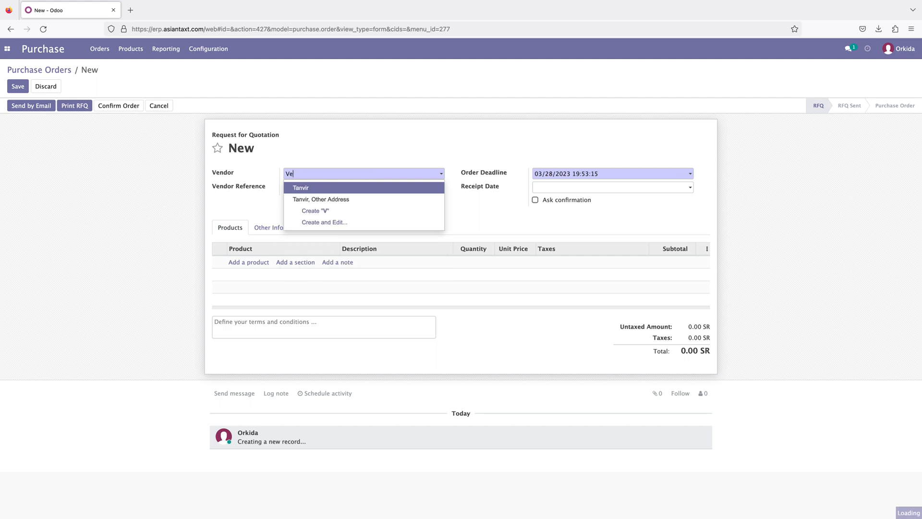
{"action": "type", "text": "ndor"}
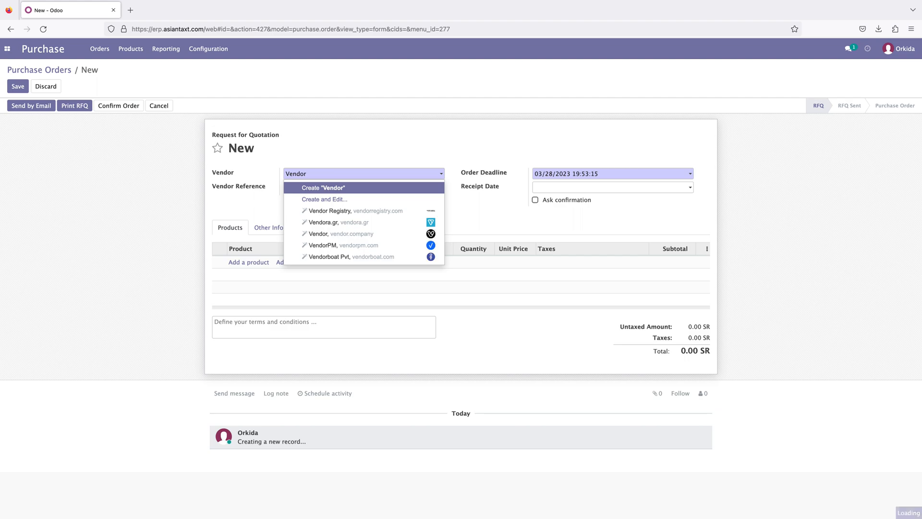
{"action": "type", "text": " One"}
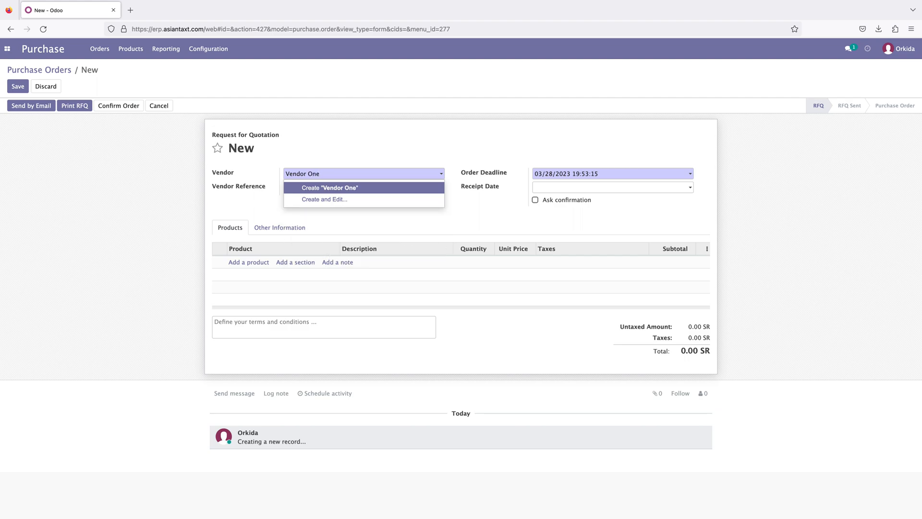
{"action": "left_click", "coordinate": [337, 199]}
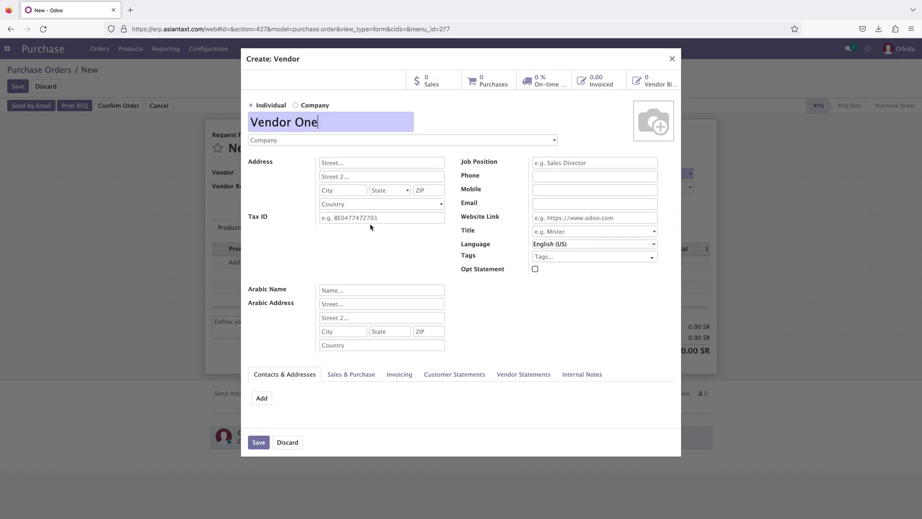
{"action": "type", "text": "300000000000003"}
{"action": "left_click", "coordinate": [334, 291]}
{"action": "left_click", "coordinate": [330, 292]}
{"action": "left_click", "coordinate": [333, 164]}
{"action": "left_click", "coordinate": [258, 443]}
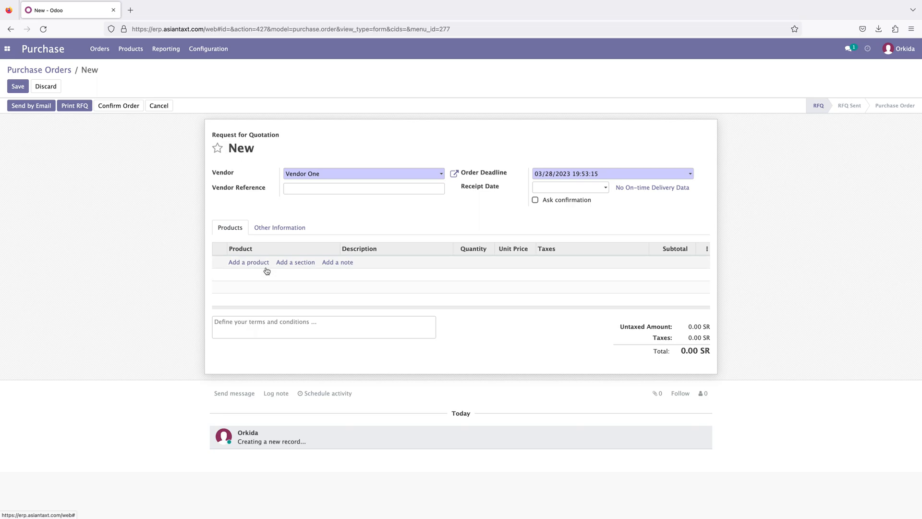
Step: Add the product Mens Set to the order lines with a quantity of 30
{"action": "left_click", "coordinate": [245, 265]}
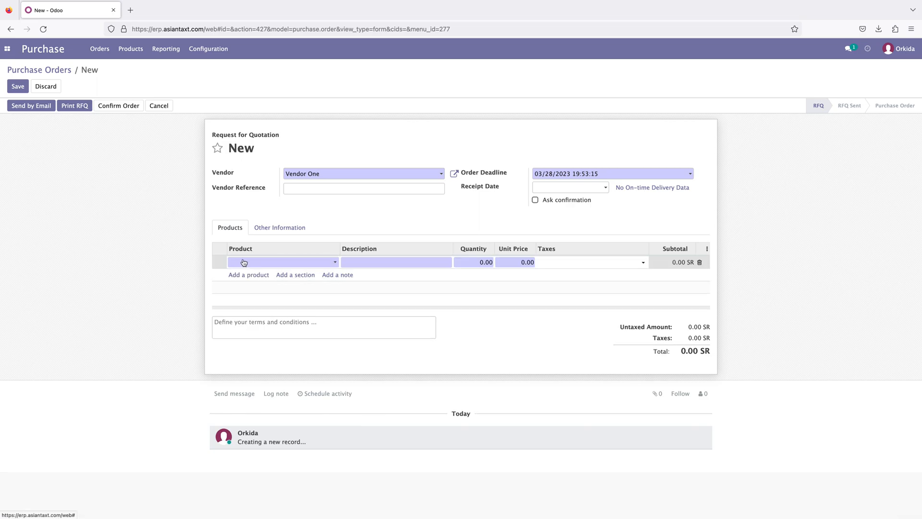
{"action": "left_click", "coordinate": [241, 261]}
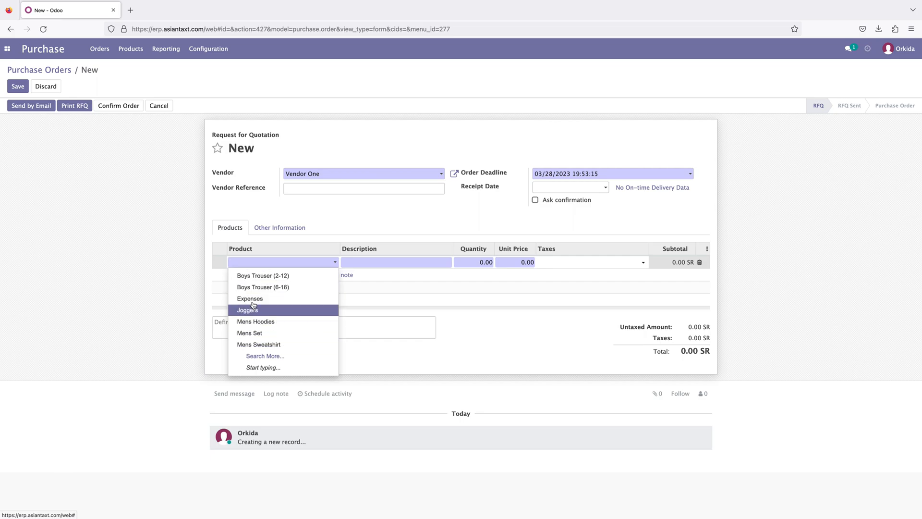
{"action": "left_click", "coordinate": [257, 332]}
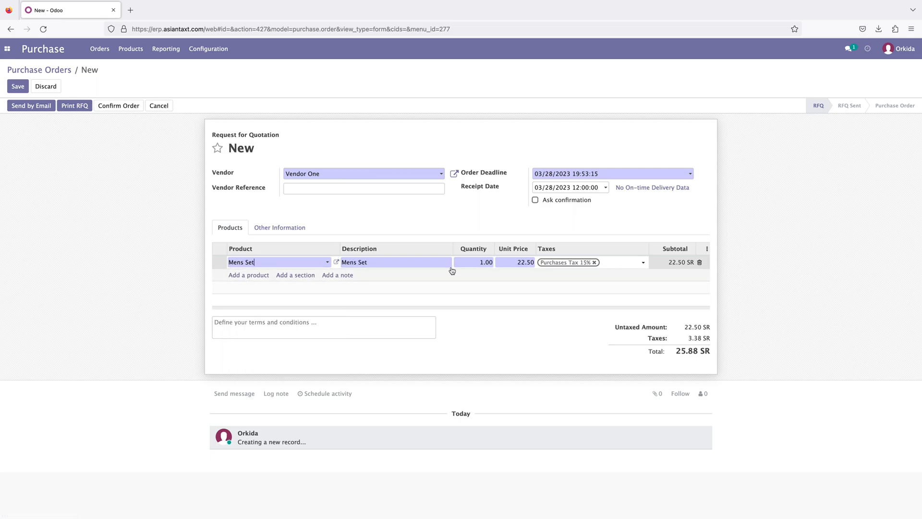
{"action": "left_click_drag", "start_coordinate": [513, 264], "coordinate": [535, 264]}
{"action": "left_click", "coordinate": [521, 266]}
{"action": "double_click", "coordinate": [466, 262]}
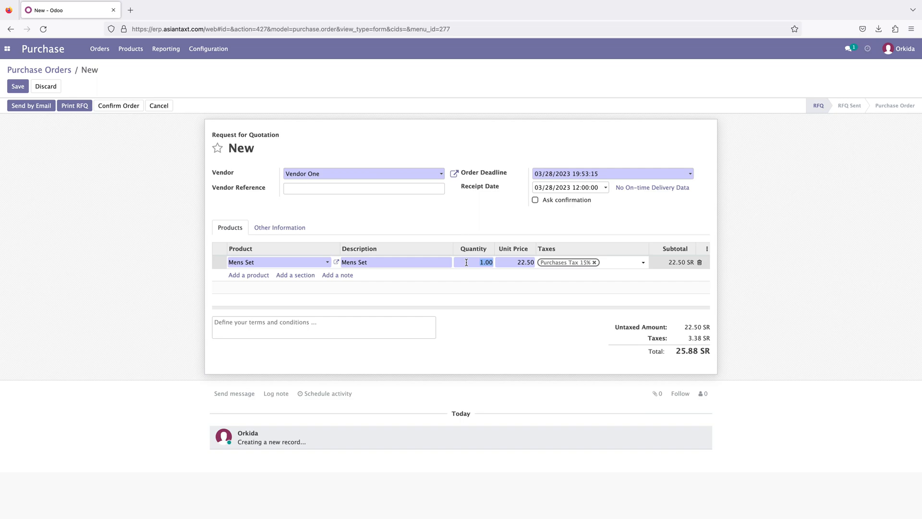
{"action": "type", "text": "30"}
{"action": "left_click", "coordinate": [809, 295]}
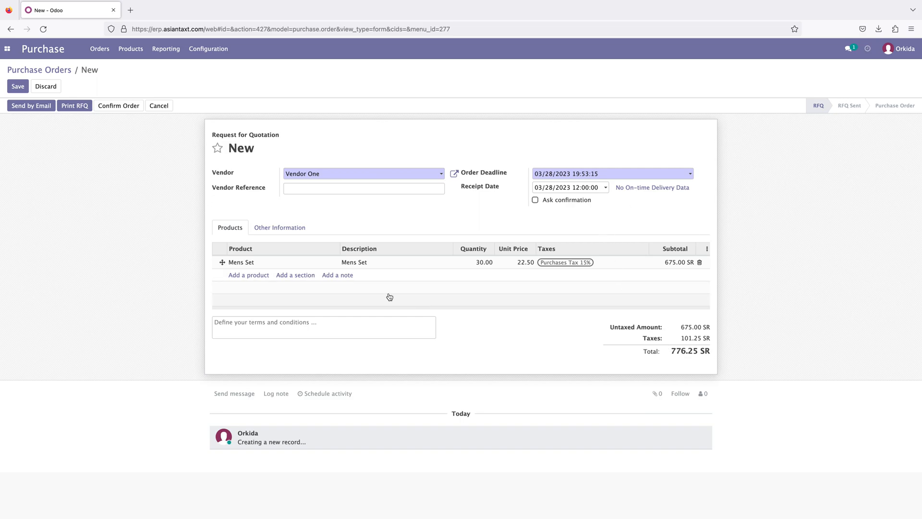
Step: Add a second order line for Mens Sweatshirt with a quantity of 20
{"action": "left_click", "coordinate": [250, 275]}
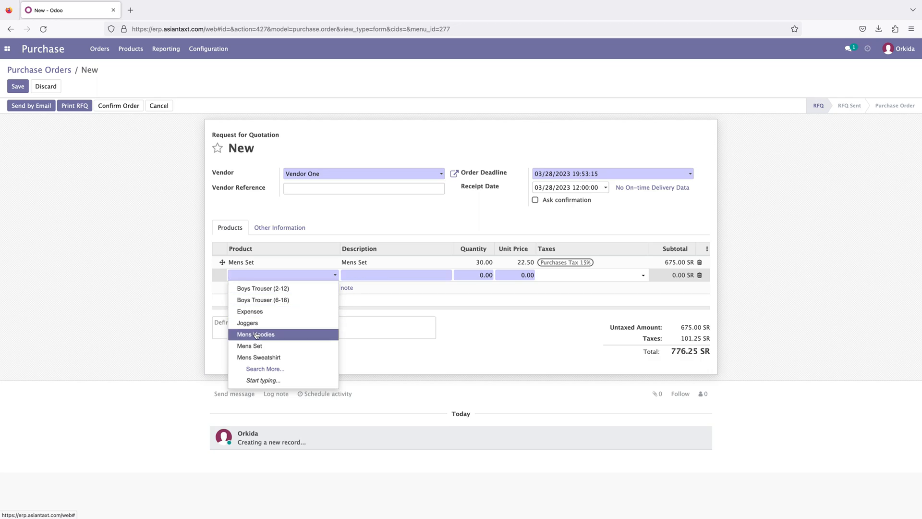
{"action": "left_click", "coordinate": [287, 359]}
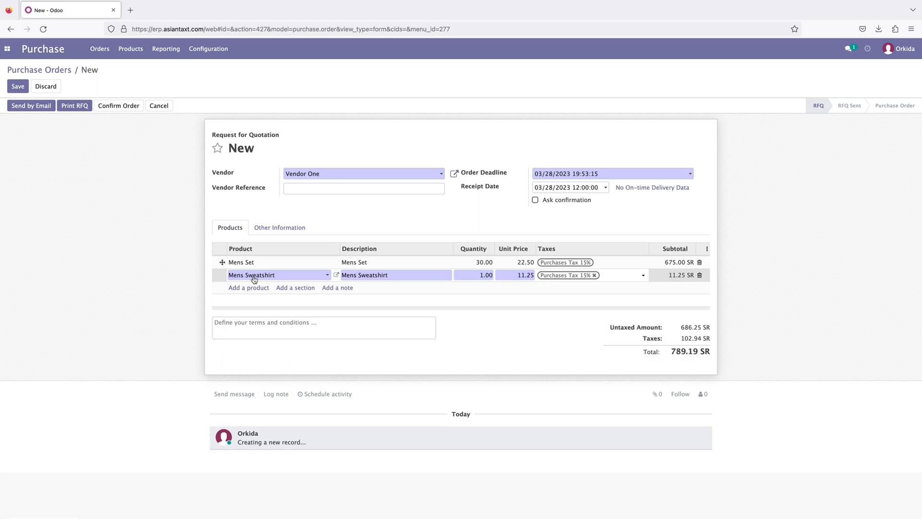
{"action": "left_click", "coordinate": [472, 275]}
{"action": "type", "text": "20"}
{"action": "left_click", "coordinate": [766, 290]}
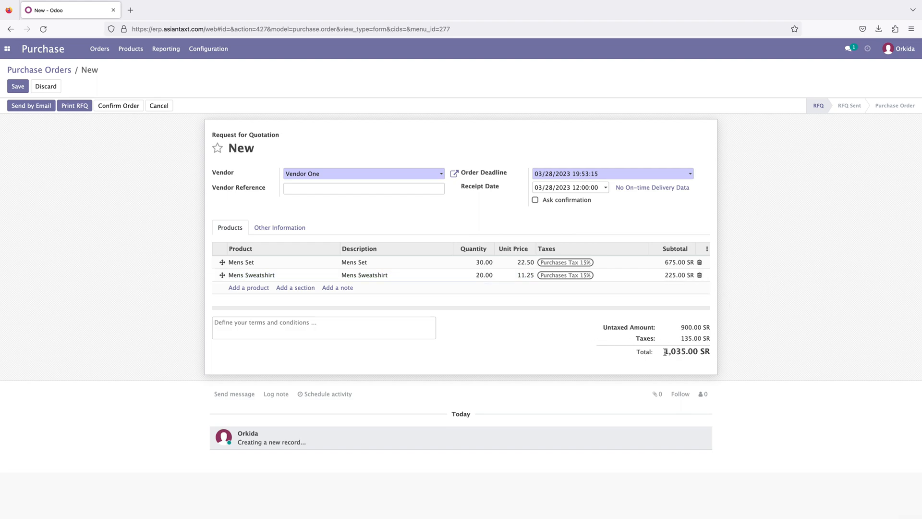
Step: Check the order's total amount and confirm the purchase order
{"action": "left_click_drag", "start_coordinate": [662, 353], "coordinate": [707, 352]}
{"action": "left_click", "coordinate": [752, 352]}
{"action": "left_click", "coordinate": [125, 106]}
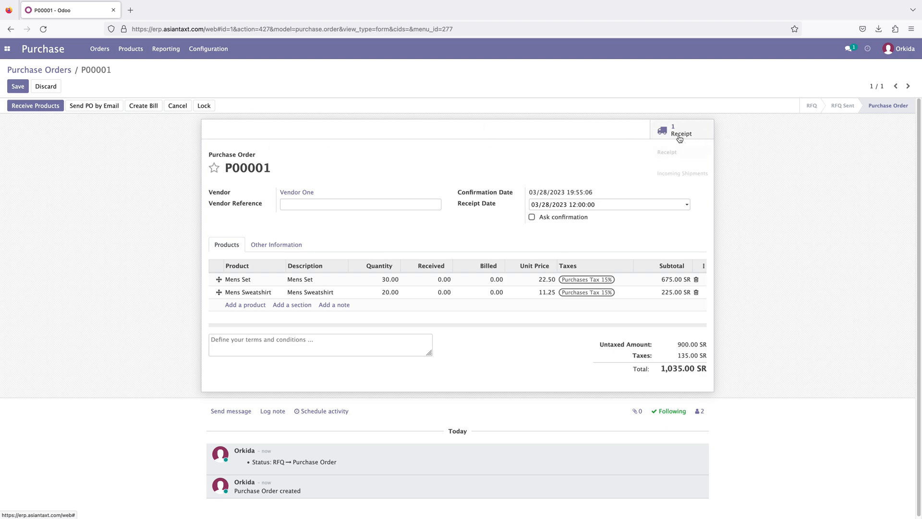
Step: Receive the ordered products by validating the receipt and applying the immediate transfer for all quantities
{"action": "left_click", "coordinate": [29, 107]}
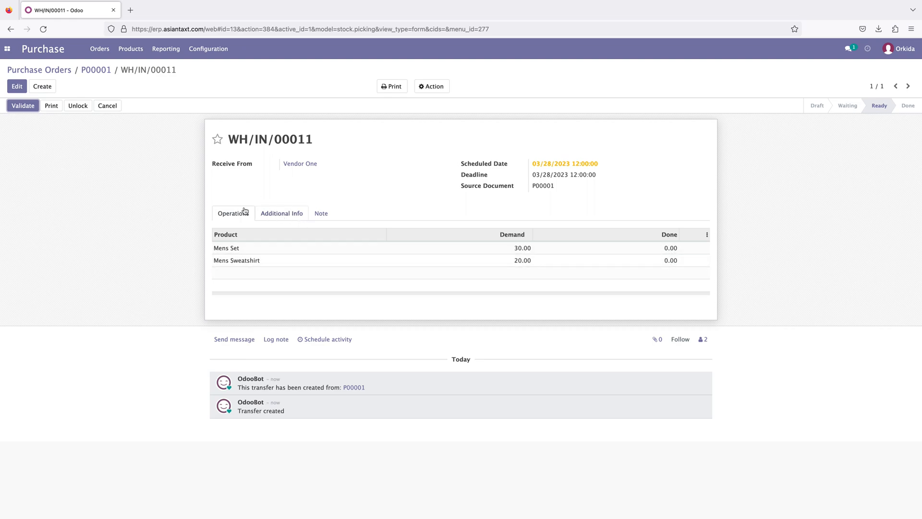
{"action": "left_click", "coordinate": [23, 106]}
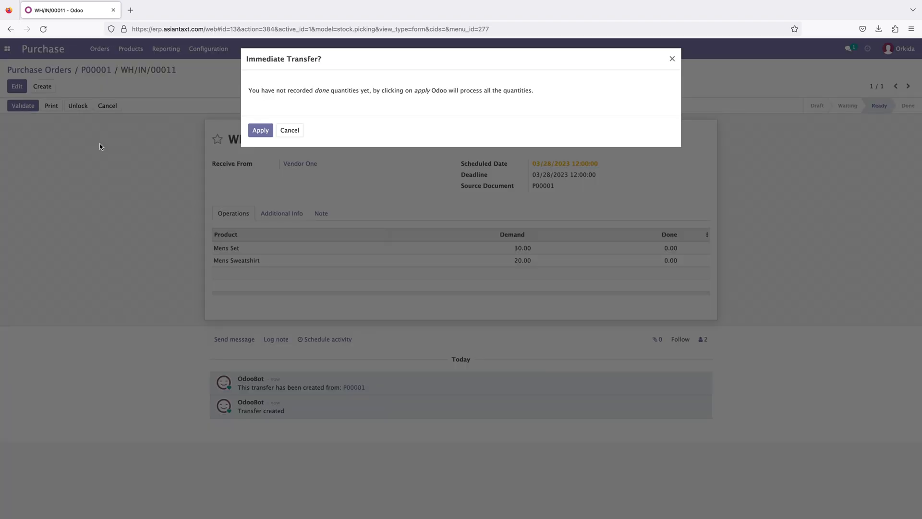
{"action": "left_click", "coordinate": [261, 132]}
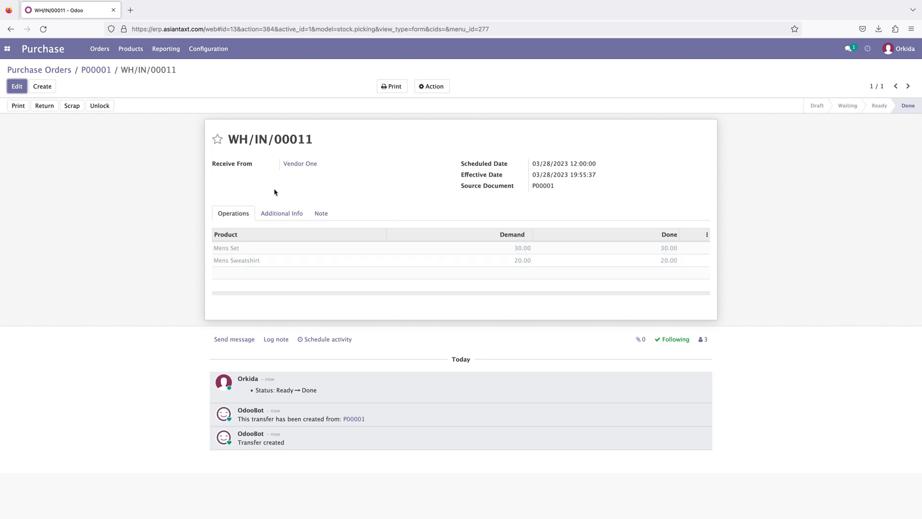
Step: Open the purchasable products in a new browser tab and examine the stock moves of Mens Set
{"action": "left_click", "coordinate": [130, 48]}
{"action": "right_click", "coordinate": [136, 68]}
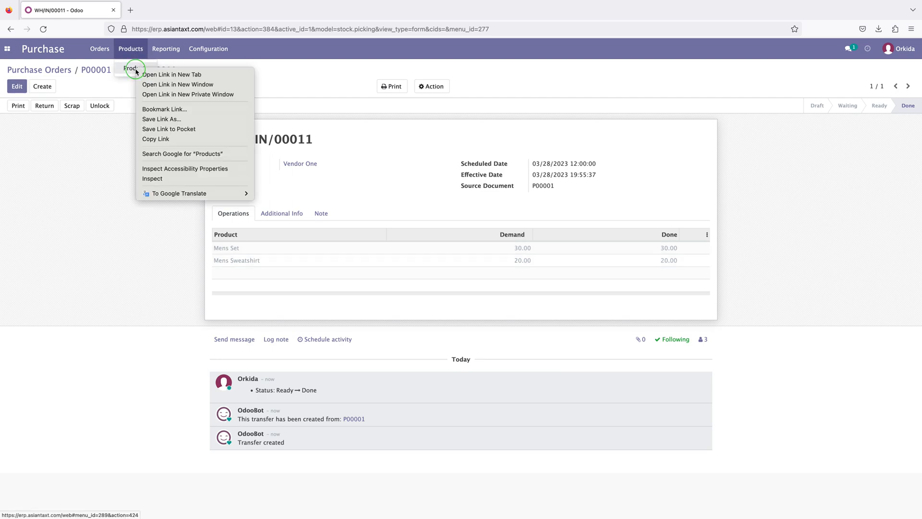
{"action": "left_click", "coordinate": [154, 75]}
{"action": "left_click", "coordinate": [160, 12]}
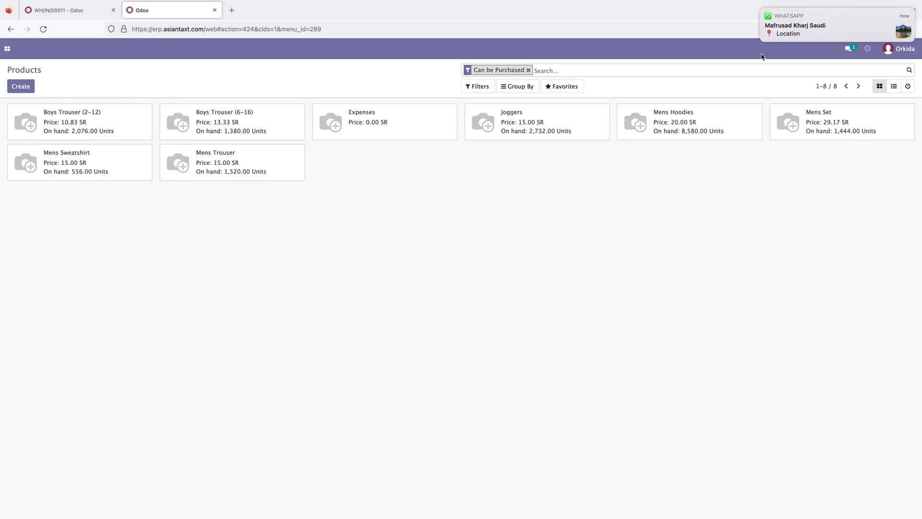
{"action": "left_click", "coordinate": [763, 9]}
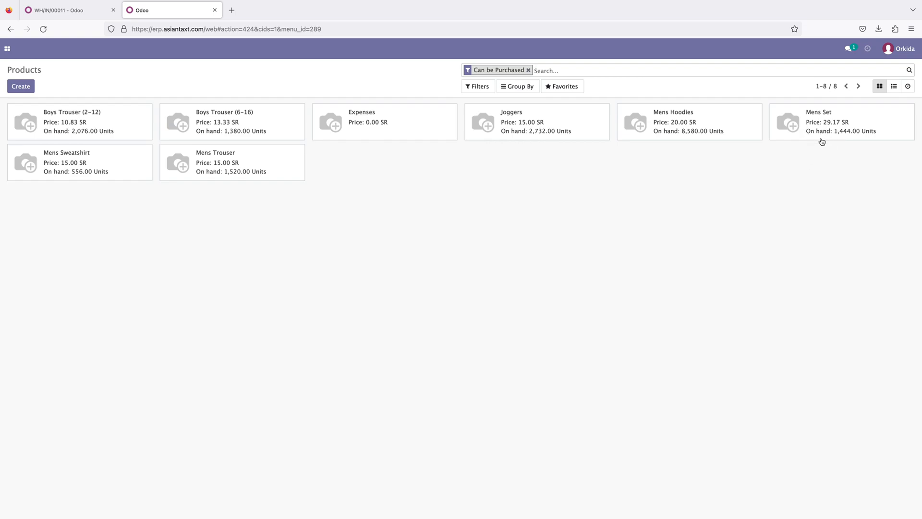
{"action": "left_click", "coordinate": [825, 121]}
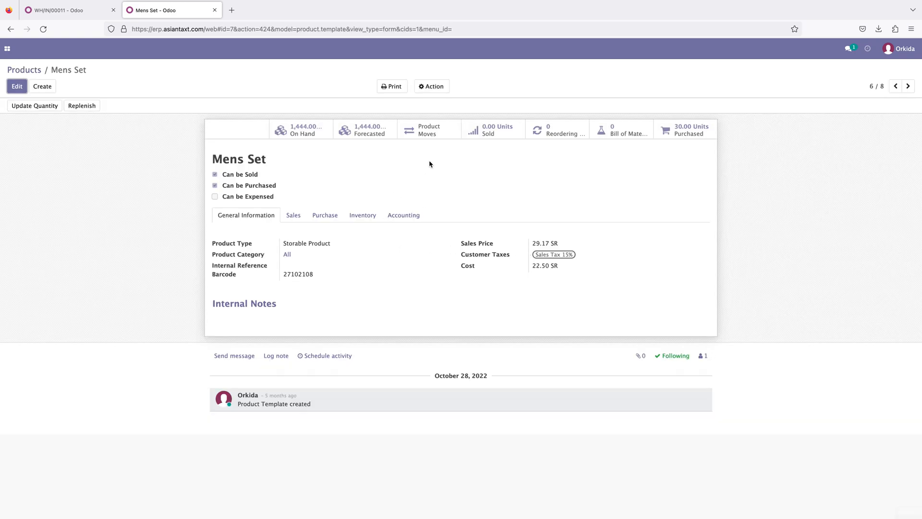
{"action": "left_click", "coordinate": [427, 132]}
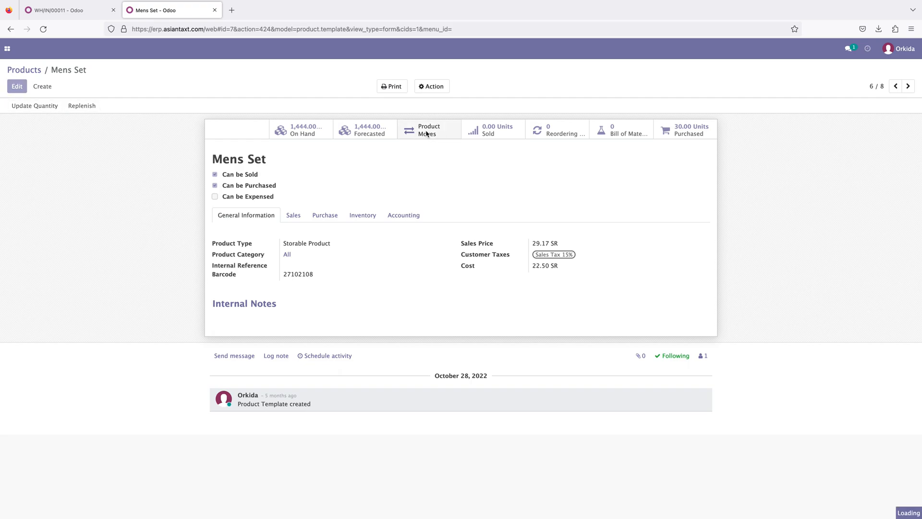
{"action": "left_click", "coordinate": [239, 123]}
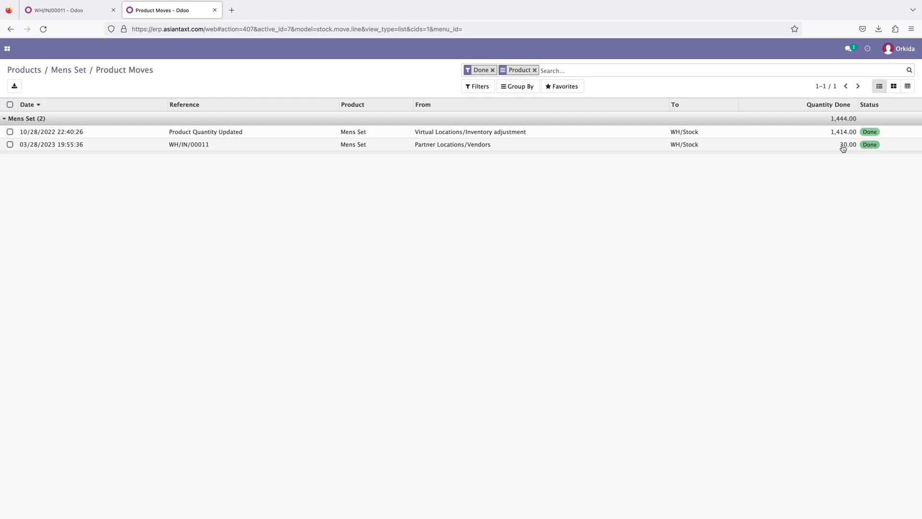
Step: Compare the validated receipt's quantities with the Mens Set product moves in the other browser tab
{"action": "left_click", "coordinate": [46, 13]}
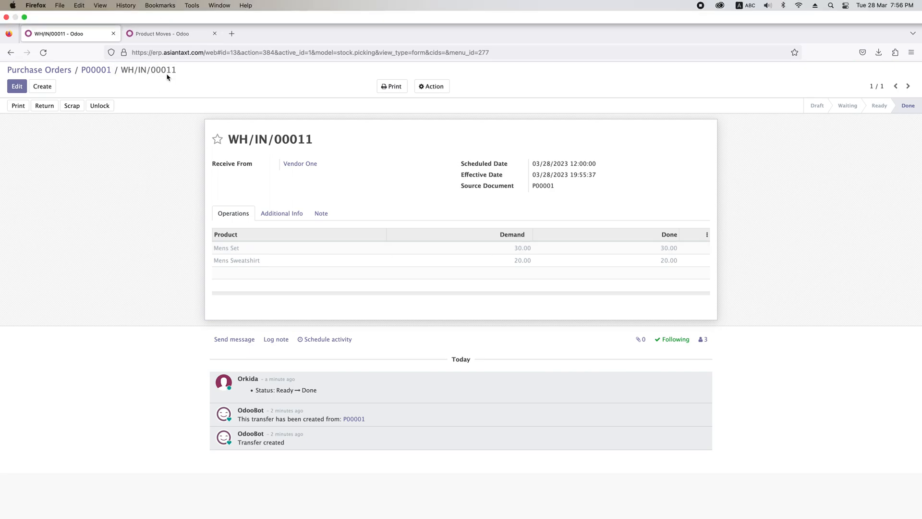
{"action": "left_click", "coordinate": [165, 37]}
{"action": "key", "text": "ctrl+Tab"}
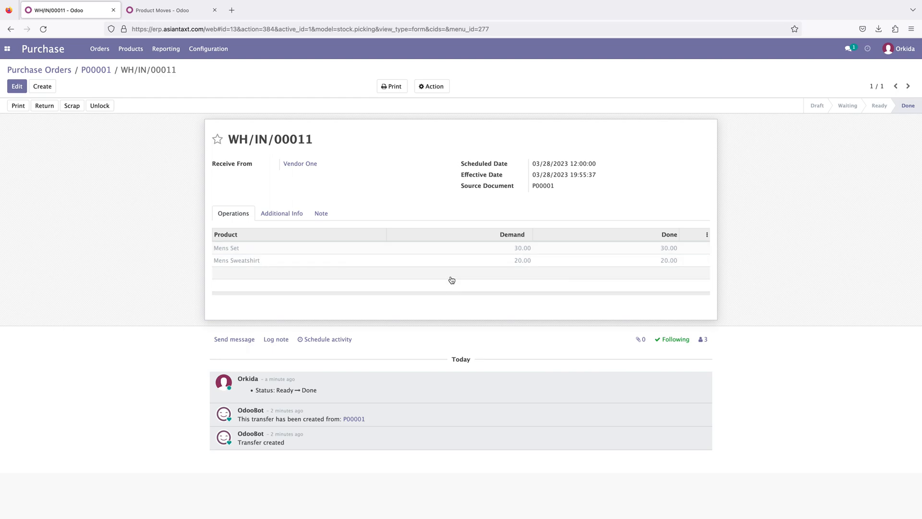
{"action": "left_click", "coordinate": [161, 18]}
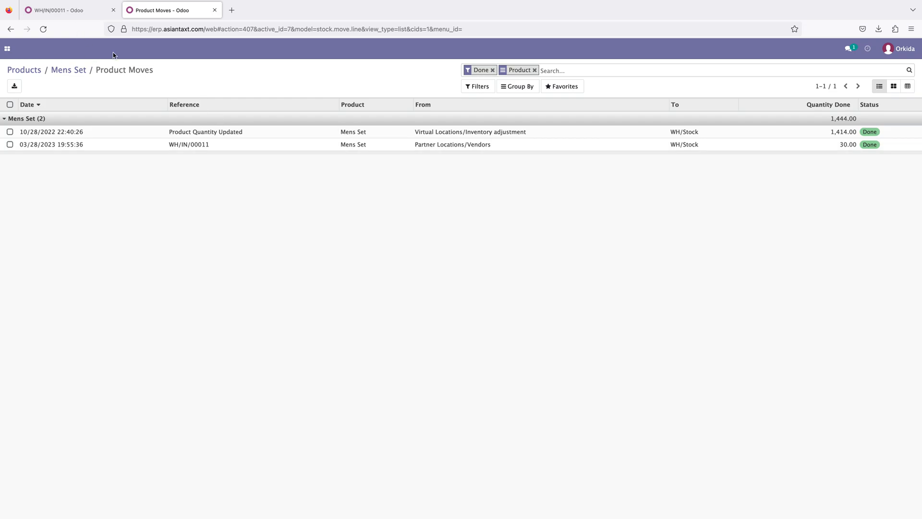
Step: Check the Mens Set product's on-hand quantity and return from the receipt to its purchase order in the other browser tab
{"action": "left_click", "coordinate": [72, 73]}
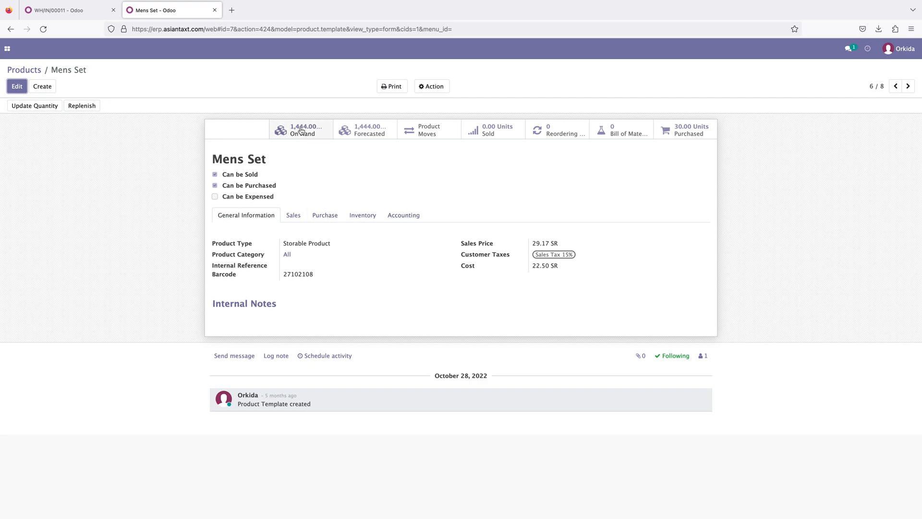
{"action": "left_click", "coordinate": [63, 16]}
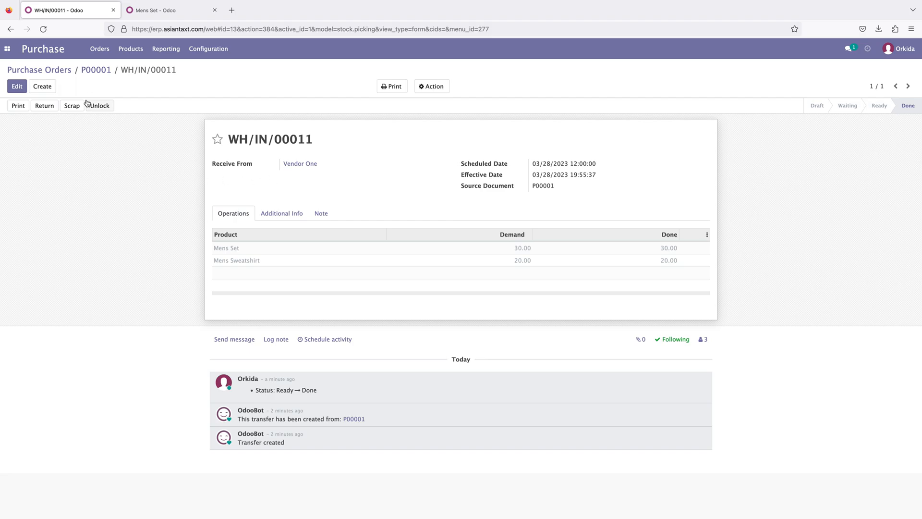
{"action": "left_click", "coordinate": [96, 72]}
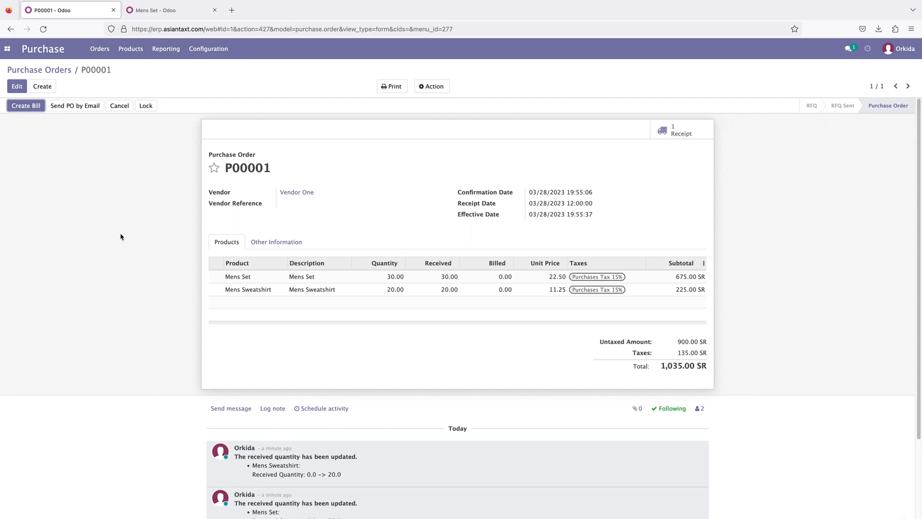
Step: Open the Accounting app in a new browser tab and view the list of vendor bills
{"action": "left_click", "coordinate": [7, 51]}
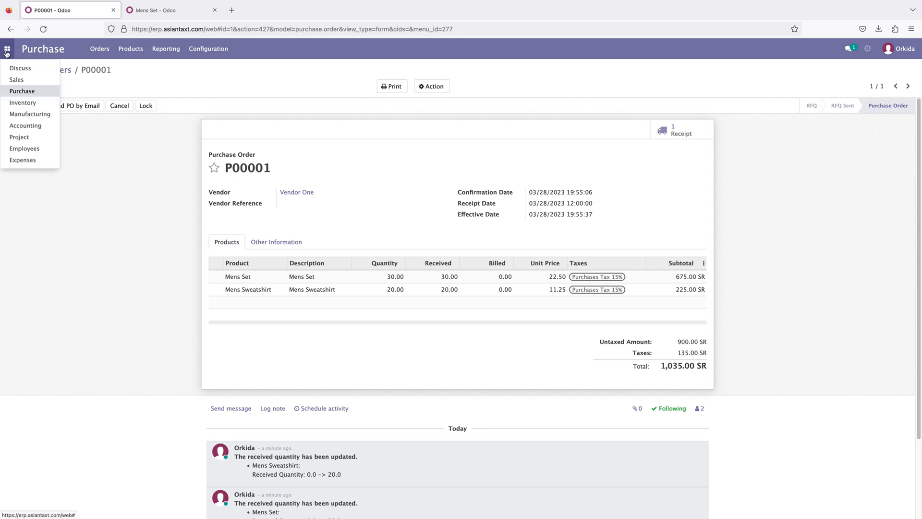
{"action": "right_click", "coordinate": [22, 127]}
{"action": "left_click", "coordinate": [40, 130]}
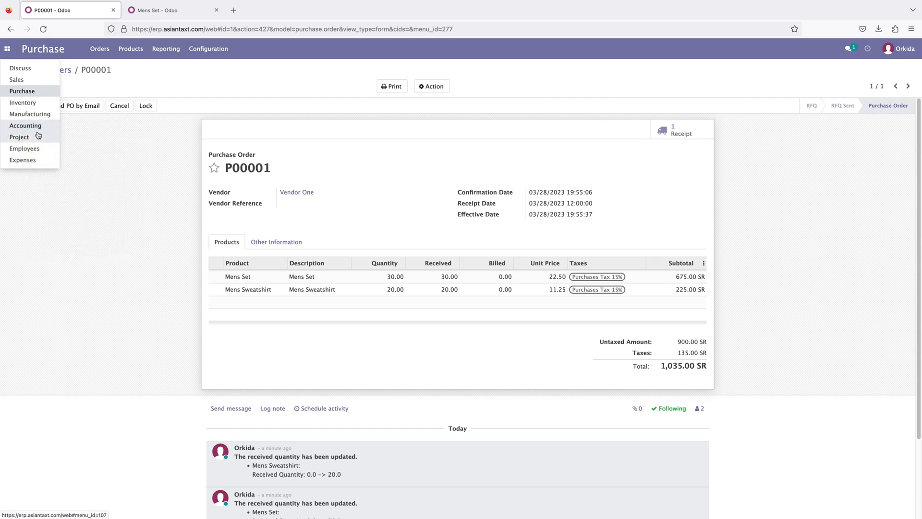
{"action": "left_click", "coordinate": [140, 61]}
{"action": "left_click", "coordinate": [151, 11]}
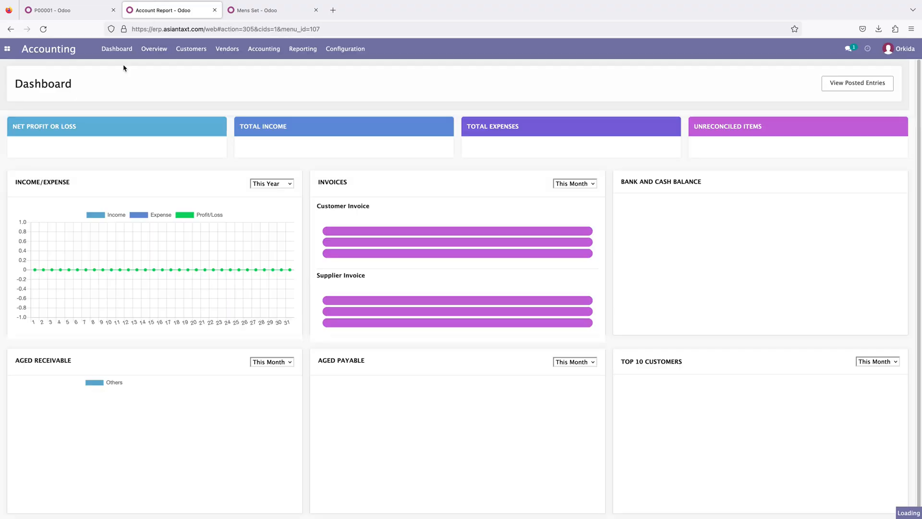
{"action": "left_click", "coordinate": [226, 48]}
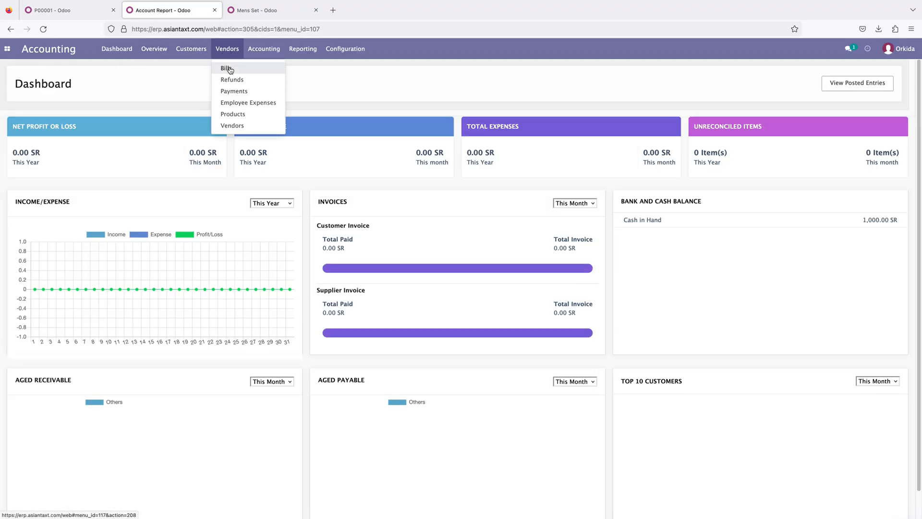
{"action": "left_click", "coordinate": [230, 69]}
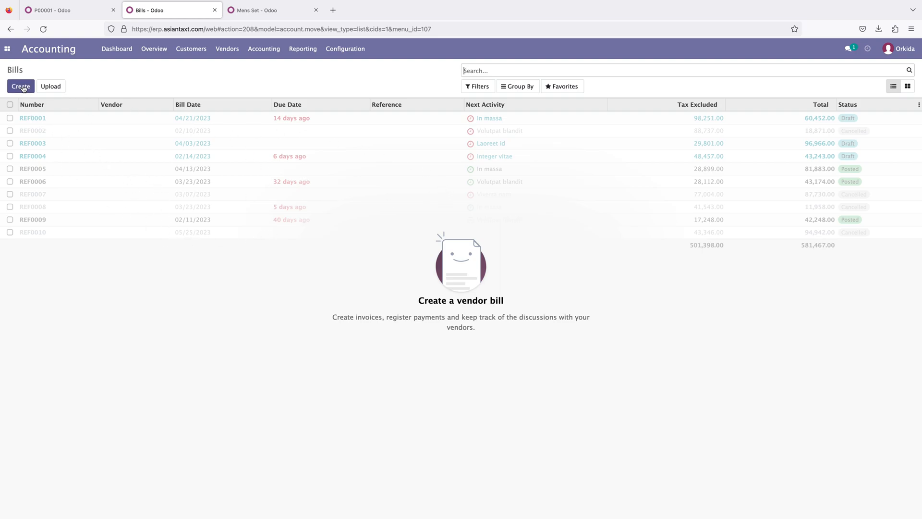
Step: Compare the purchase order's billing action with the vendor bills area in Accounting
{"action": "left_click", "coordinate": [46, 10]}
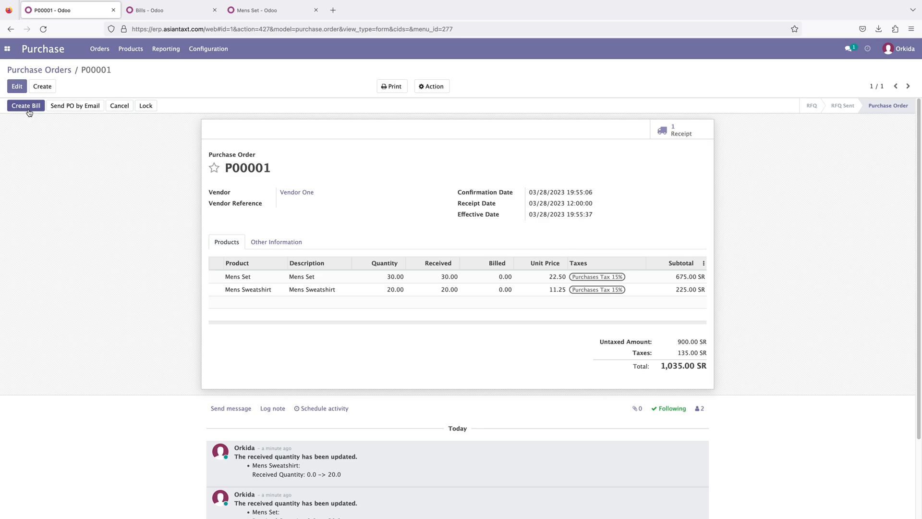
{"action": "left_click", "coordinate": [155, 10]}
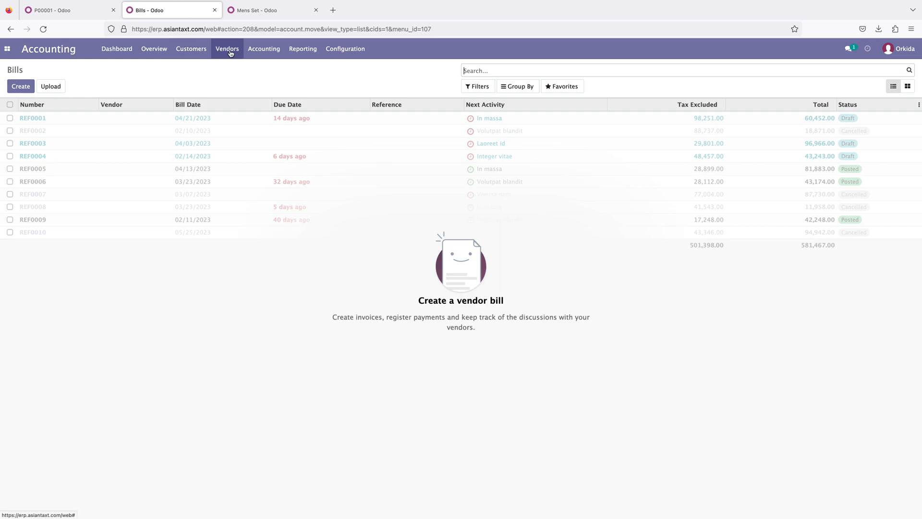
{"action": "left_click", "coordinate": [54, 11]}
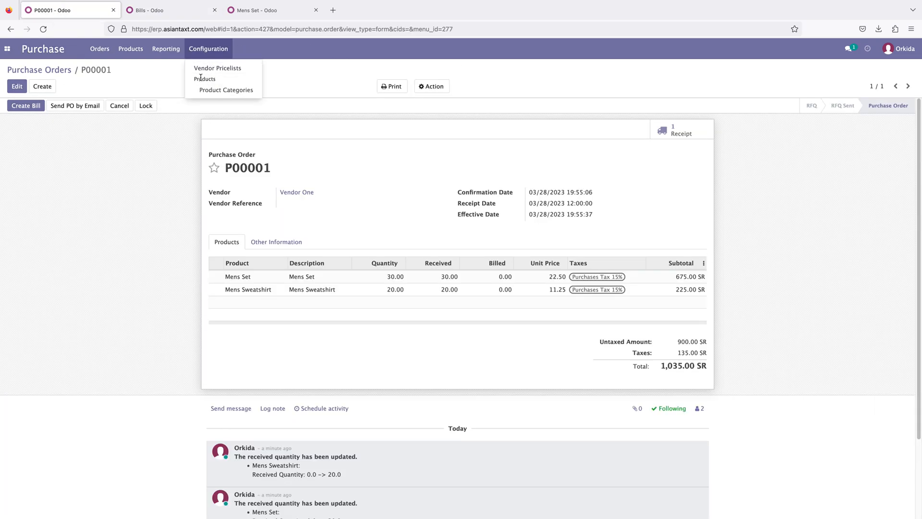
{"action": "left_click", "coordinate": [109, 173]}
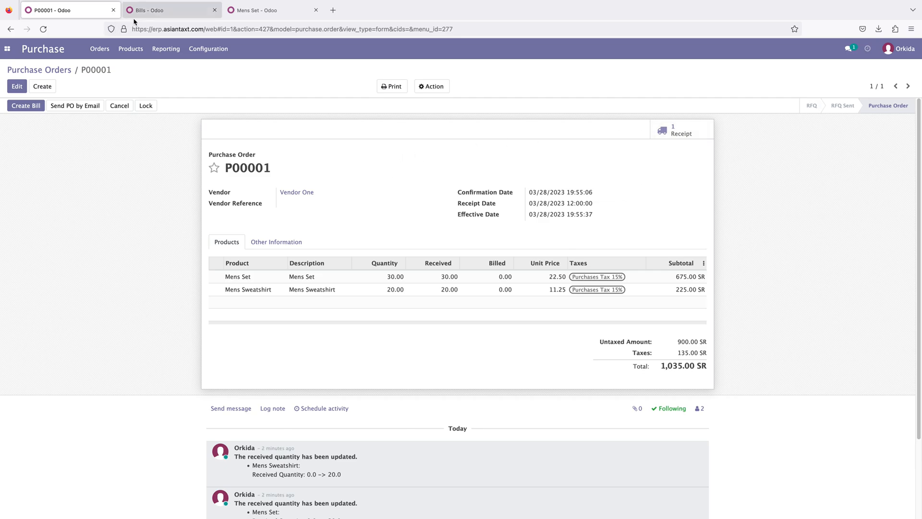
{"action": "left_click", "coordinate": [156, 10]}
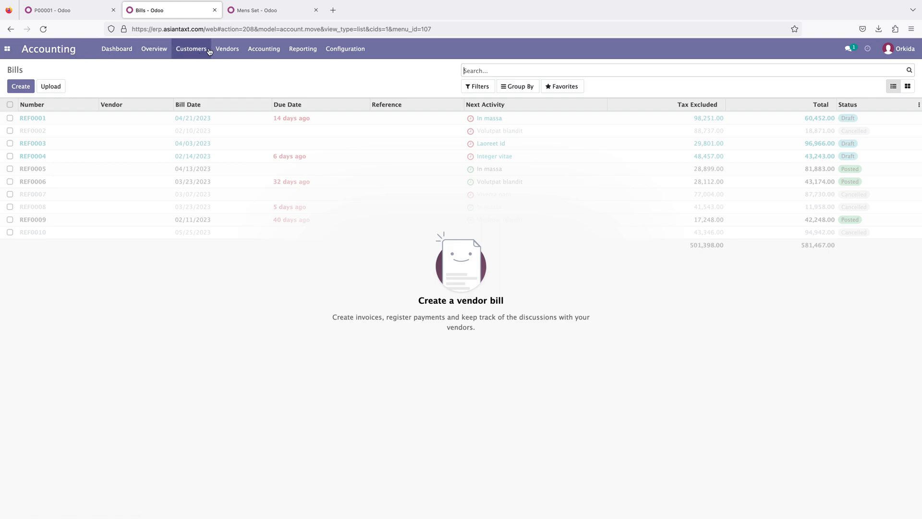
{"action": "left_click", "coordinate": [227, 49]}
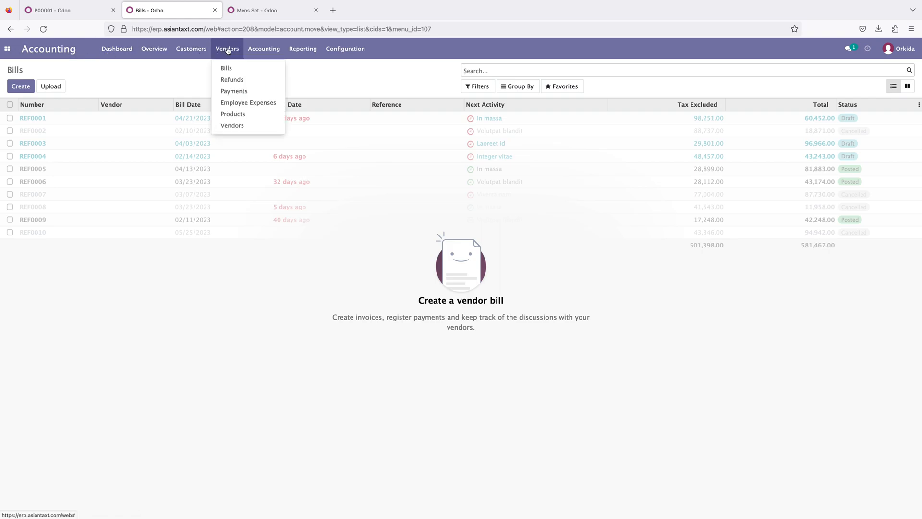
{"action": "left_click", "coordinate": [97, 72]}
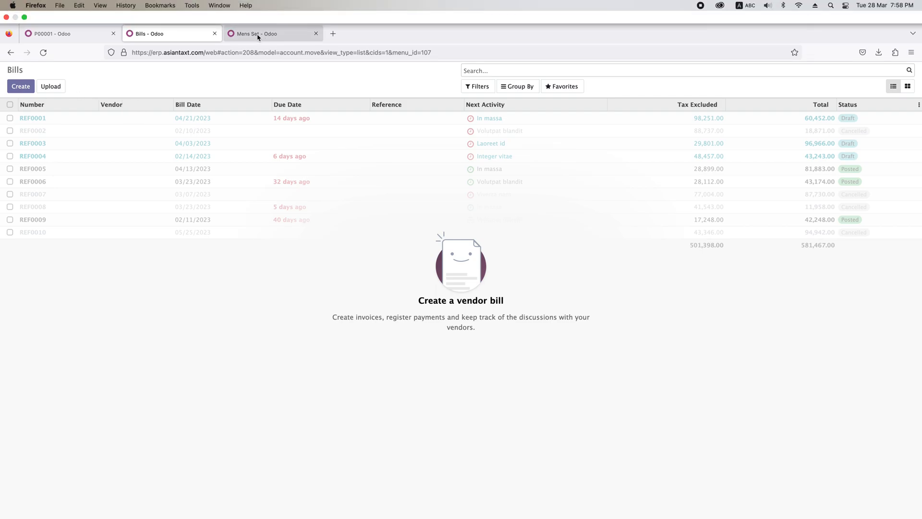
Step: Review the Mens Set stock, the vendor bills list and the purchase order across the browser tabs, and close the Bills tab
{"action": "left_click", "coordinate": [256, 33]}
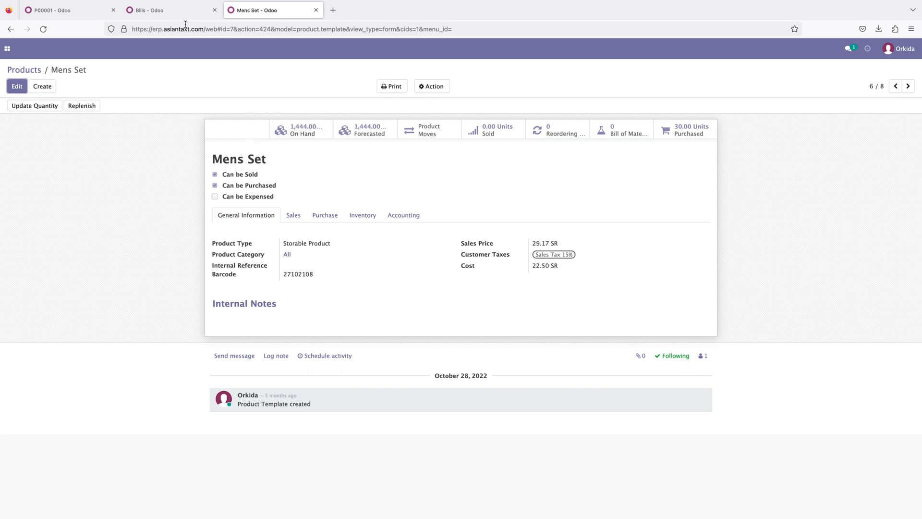
{"action": "left_click", "coordinate": [169, 10]}
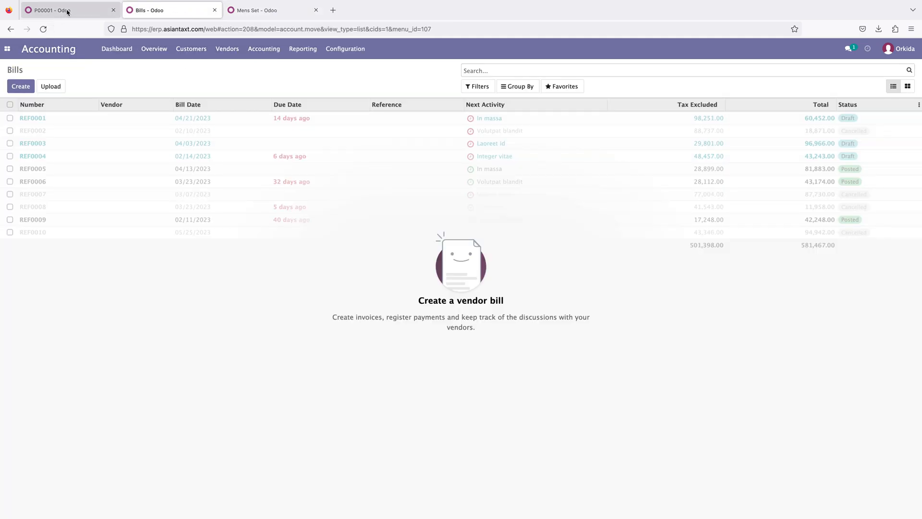
{"action": "left_click", "coordinate": [67, 11]}
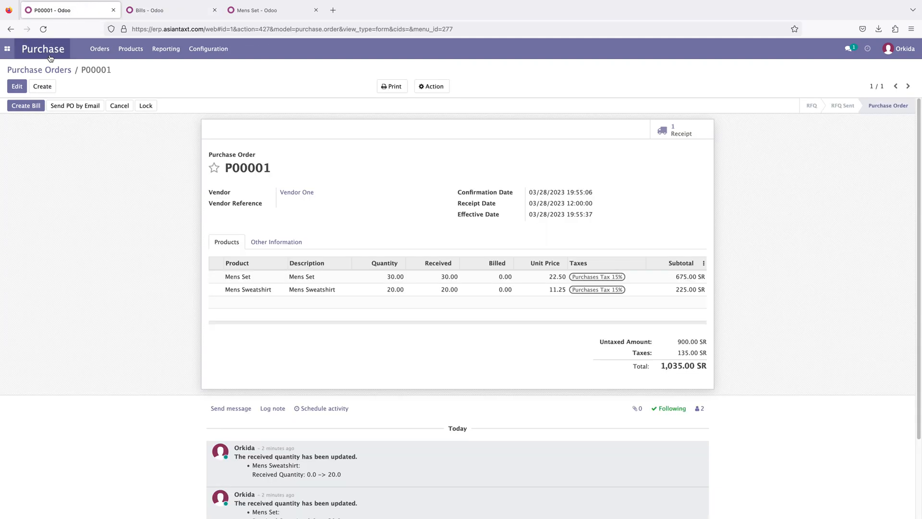
{"action": "left_click", "coordinate": [255, 12]}
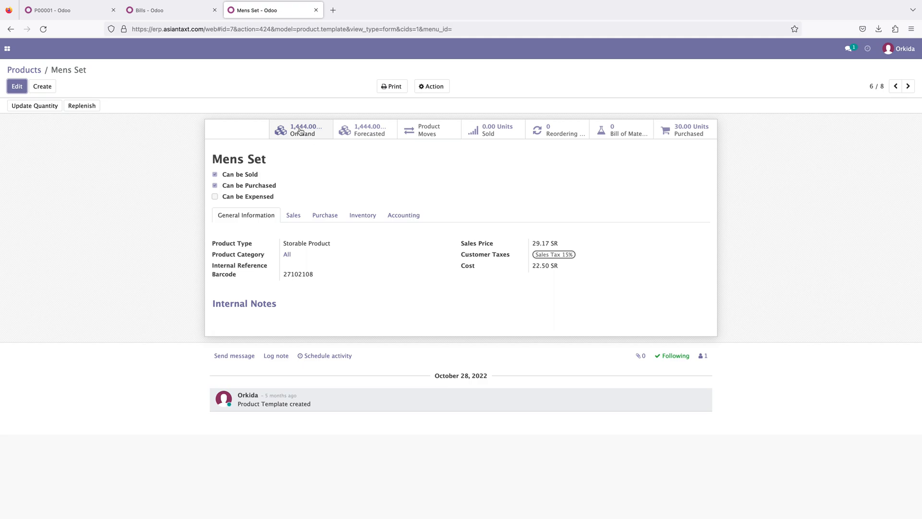
{"action": "left_click", "coordinate": [150, 13]}
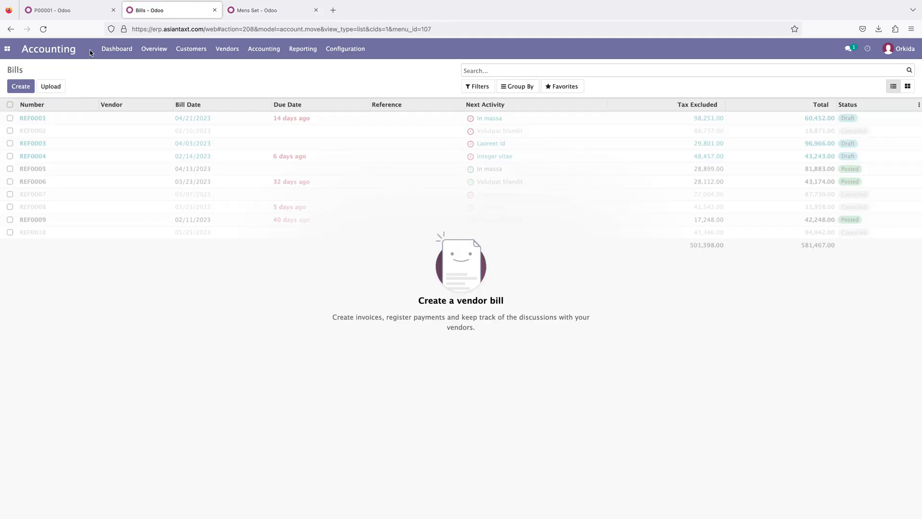
{"action": "left_click", "coordinate": [223, 49]}
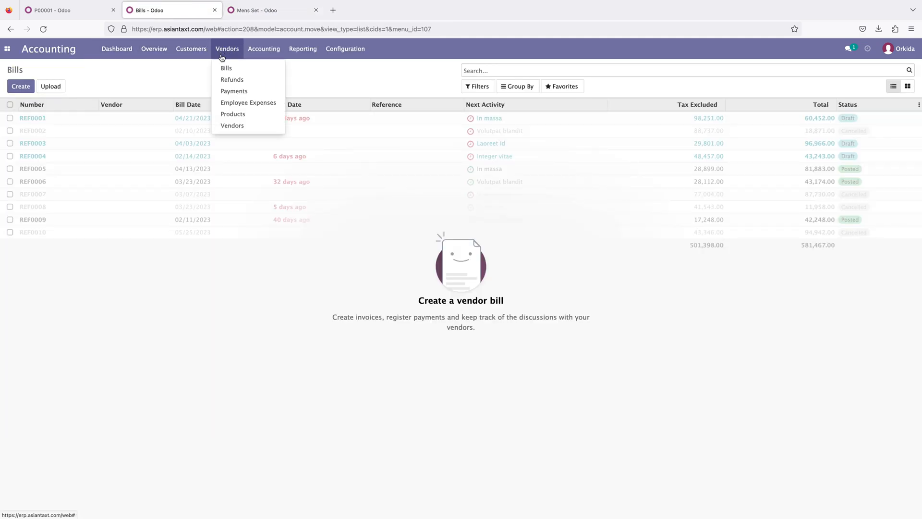
{"action": "left_click", "coordinate": [251, 12]}
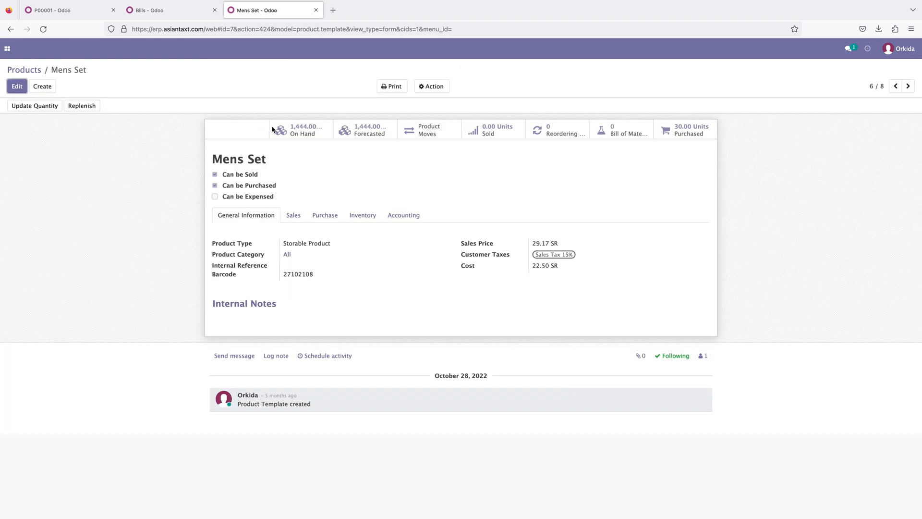
{"action": "left_click", "coordinate": [70, 17]}
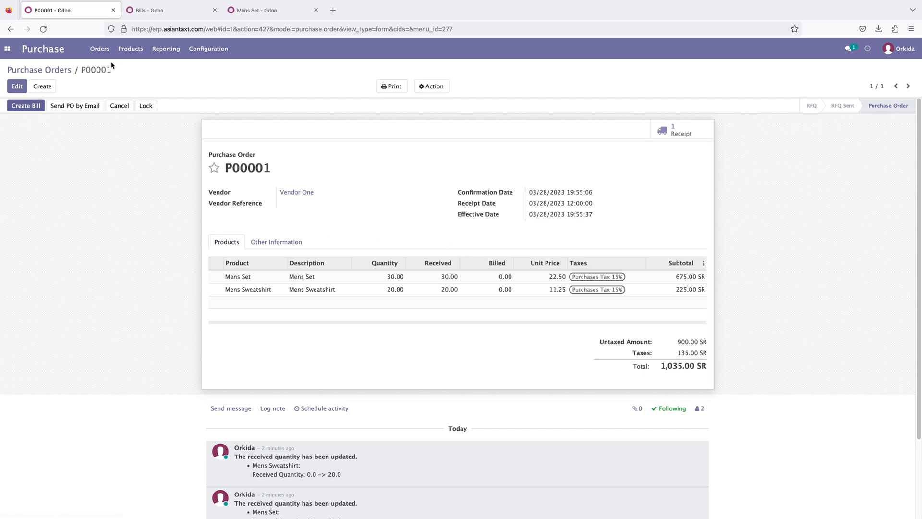
{"action": "left_click", "coordinate": [215, 10]}
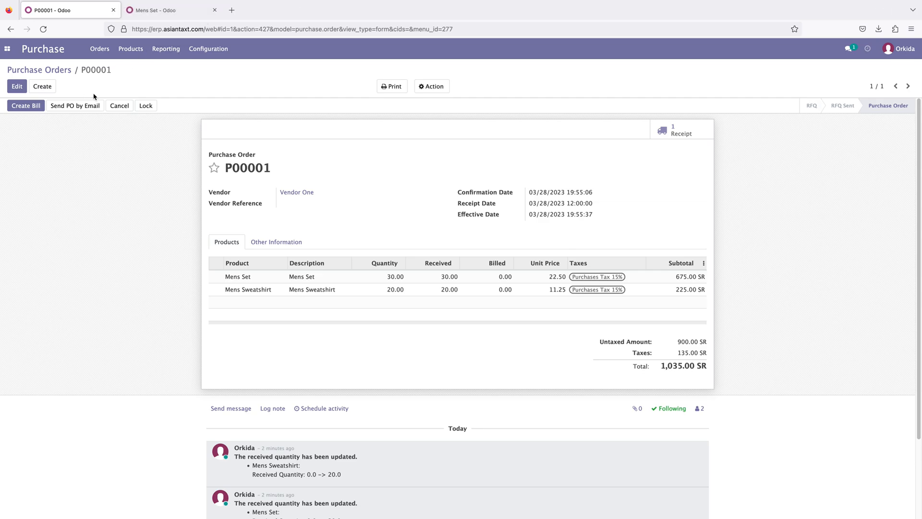
Step: Create a vendor bill from the purchase order, try to confirm it, and check its bill date
{"action": "left_click", "coordinate": [29, 110]}
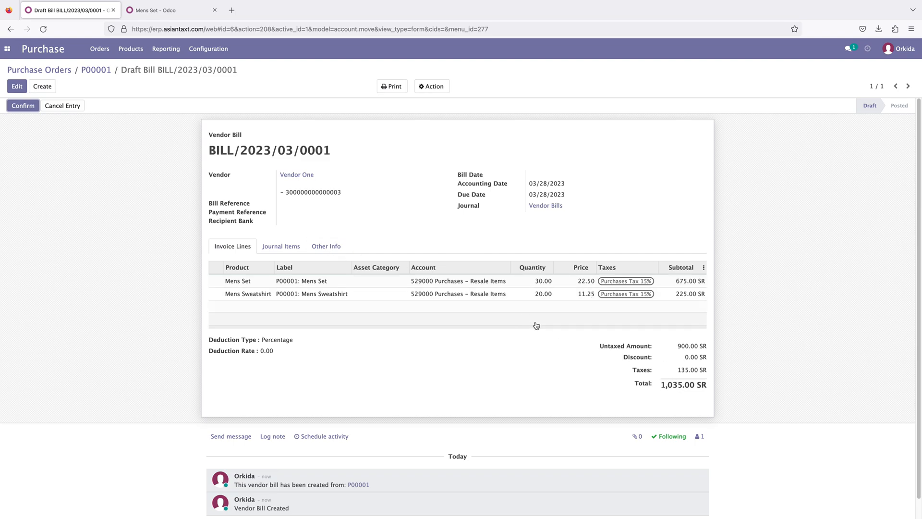
{"action": "left_click", "coordinate": [29, 110]}
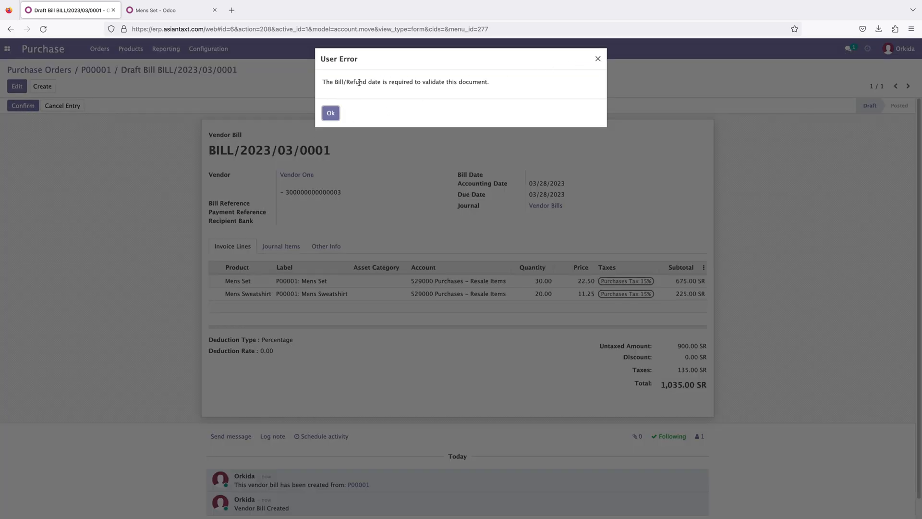
{"action": "left_click", "coordinate": [597, 59]}
{"action": "left_click_drag", "start_coordinate": [457, 174], "coordinate": [561, 174]}
{"action": "left_click", "coordinate": [561, 174]}
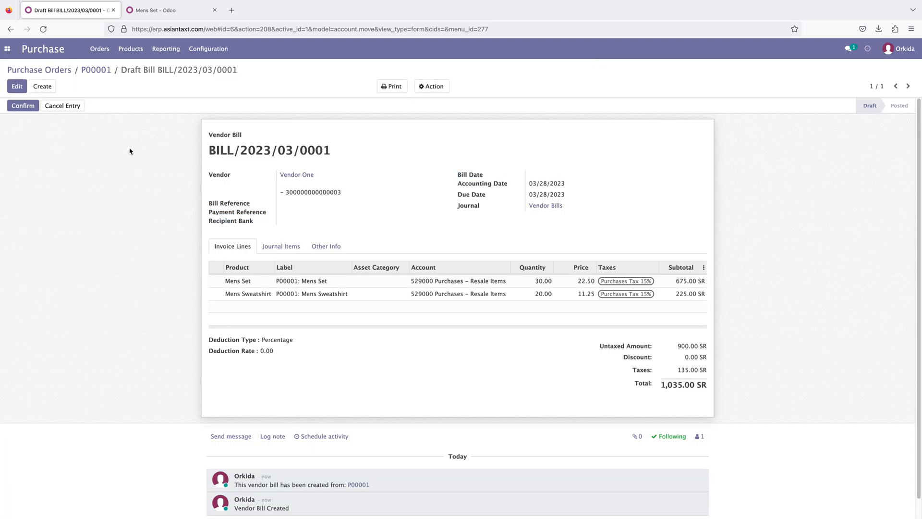
Step: Set the vendor bill's bill date to 03/28/2023 and confirm the bill
{"action": "left_click", "coordinate": [17, 87]}
{"action": "left_click", "coordinate": [537, 179]}
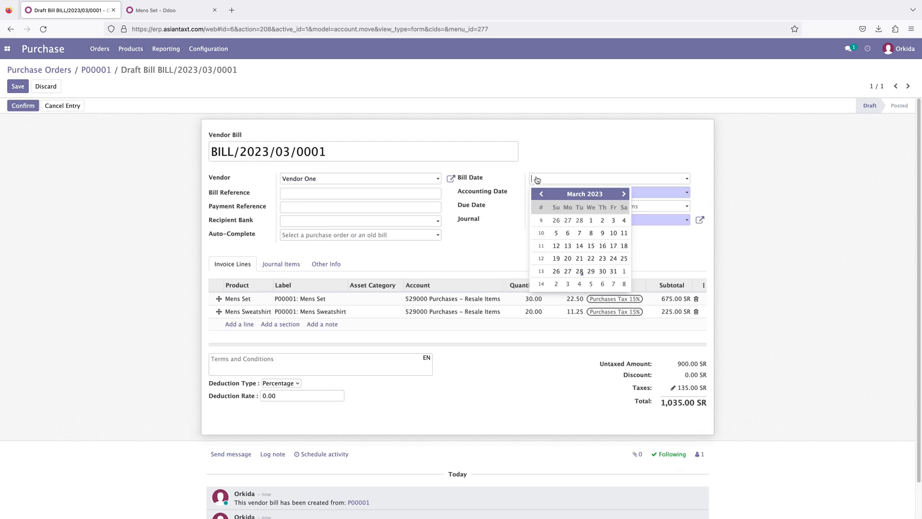
{"action": "left_click", "coordinate": [580, 272]}
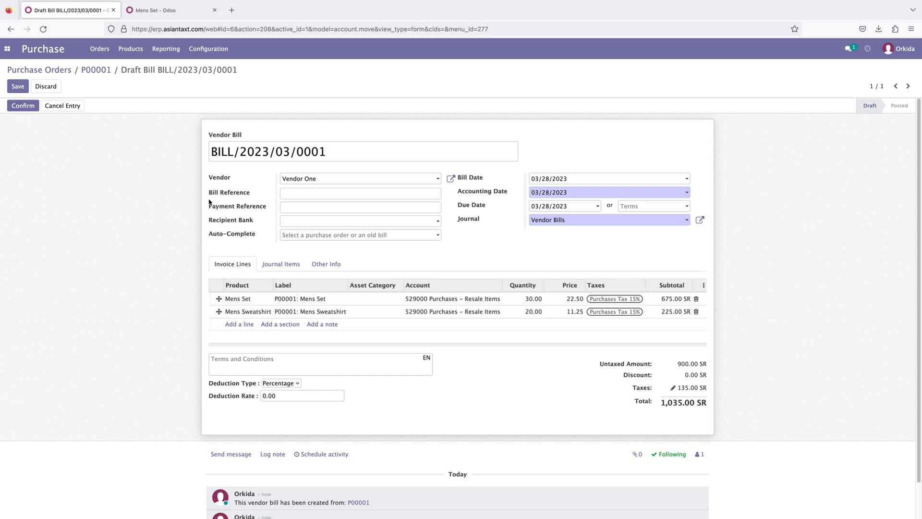
{"action": "left_click", "coordinate": [291, 194]}
{"action": "left_click", "coordinate": [22, 106]}
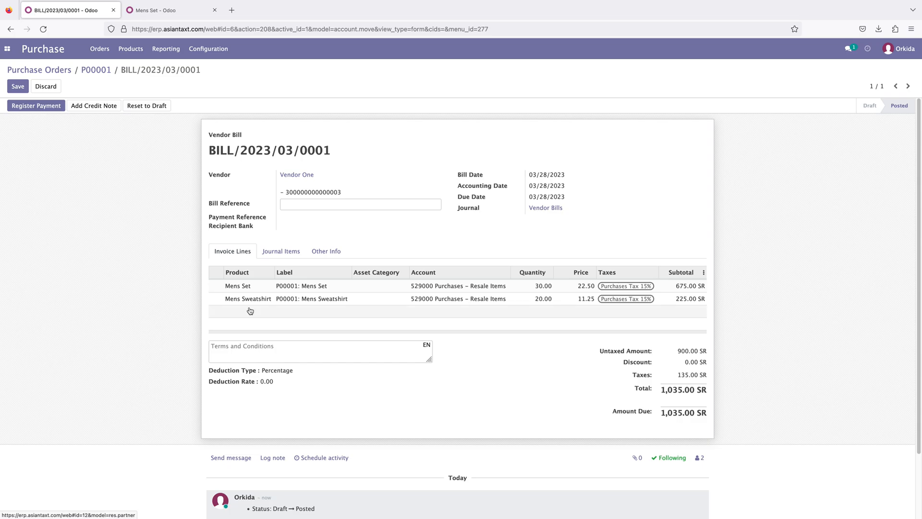
Step: Open Accounting in a new browser tab and check the confirmed bill in the vendor bills list
{"action": "left_click", "coordinate": [8, 48]}
{"action": "left_click", "coordinate": [85, 166]}
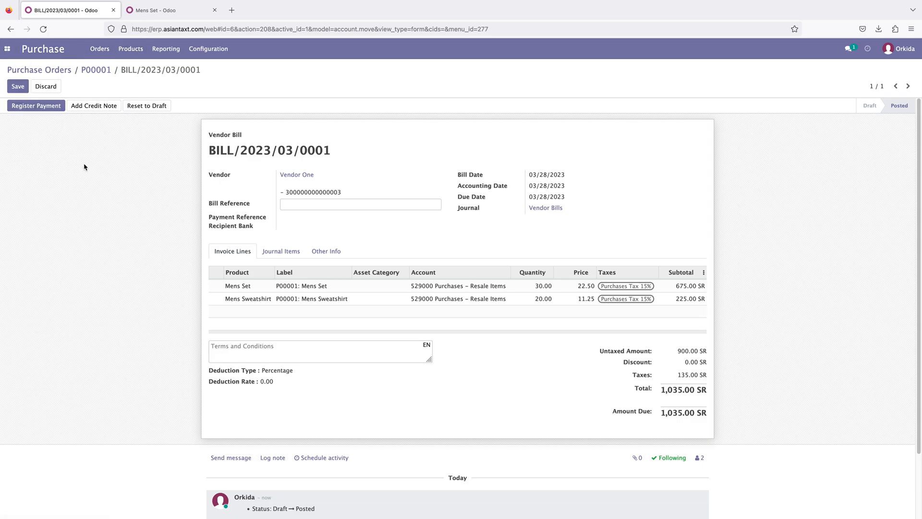
{"action": "left_click", "coordinate": [7, 49]}
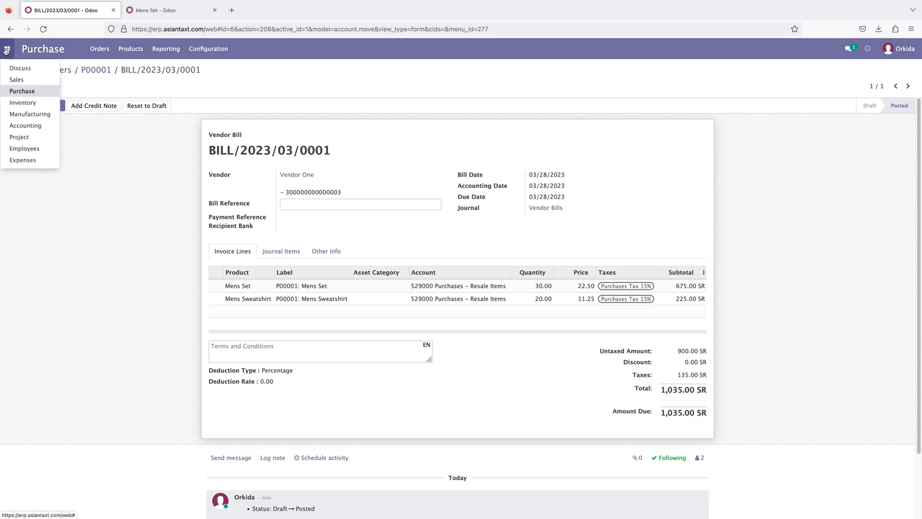
{"action": "right_click", "coordinate": [15, 126]}
{"action": "left_click", "coordinate": [43, 126]}
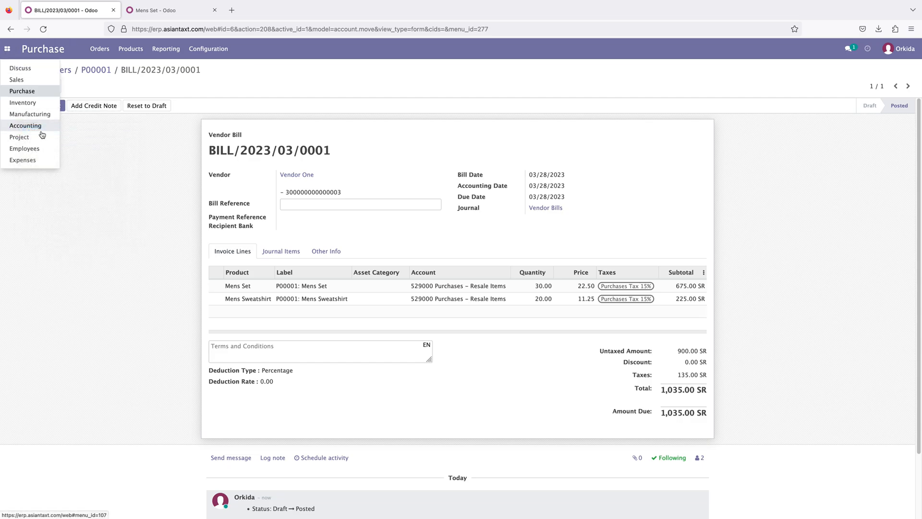
{"action": "left_click", "coordinate": [161, 12]}
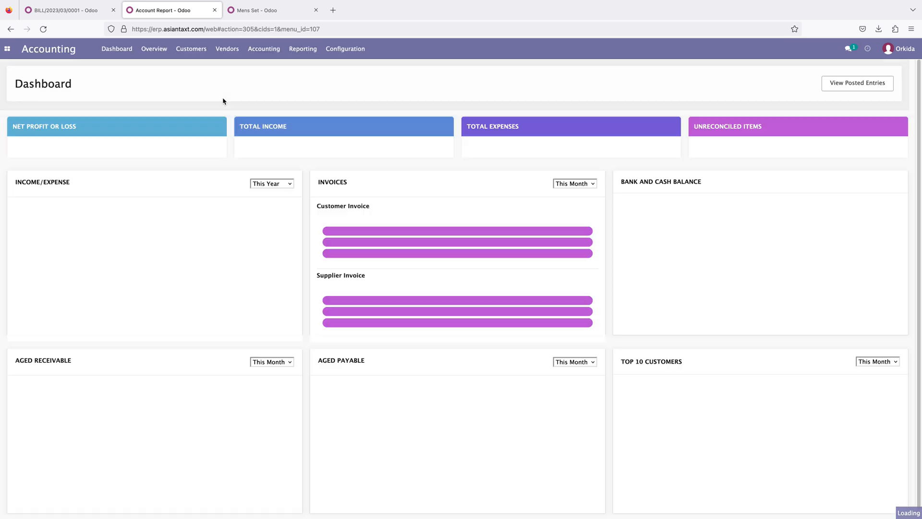
{"action": "left_click", "coordinate": [228, 51]}
{"action": "left_click", "coordinate": [229, 69]}
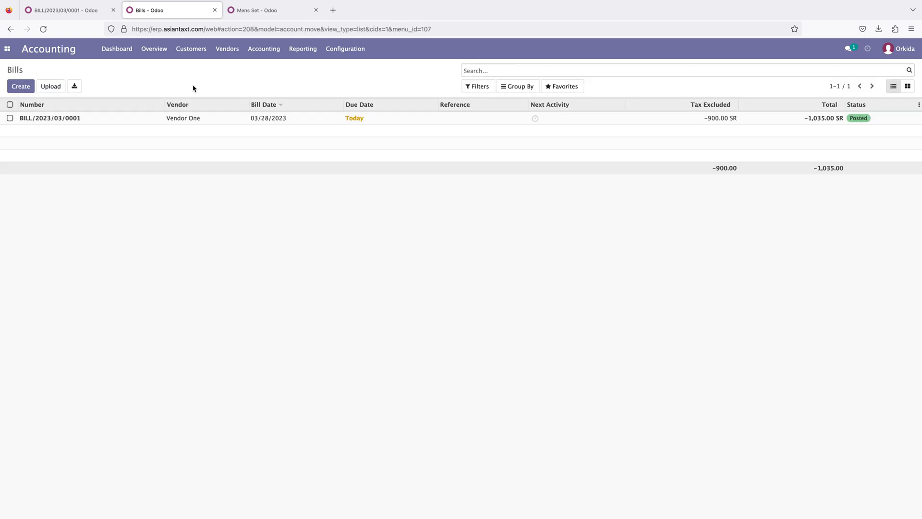
Step: Compare the vendor bill with the Accounting bills list across the browser tabs, and close the Bills tab
{"action": "left_click", "coordinate": [46, 11]}
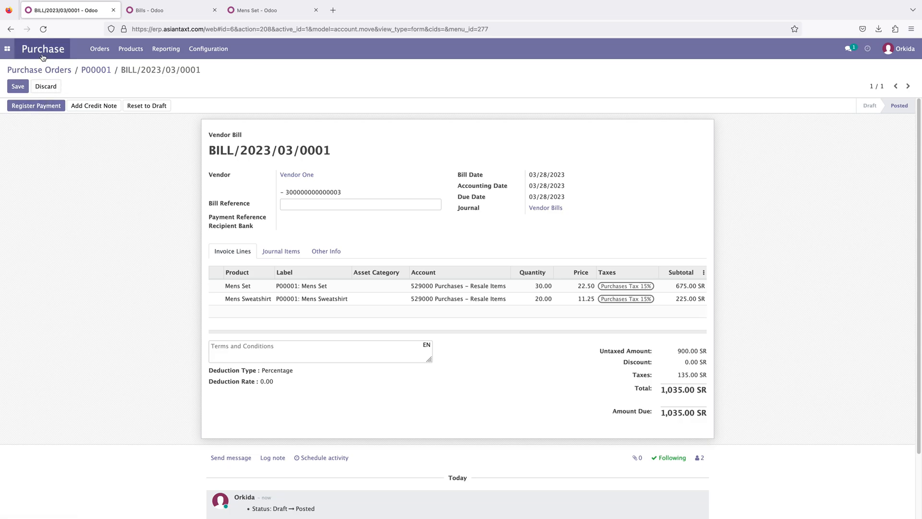
{"action": "left_click", "coordinate": [147, 10]}
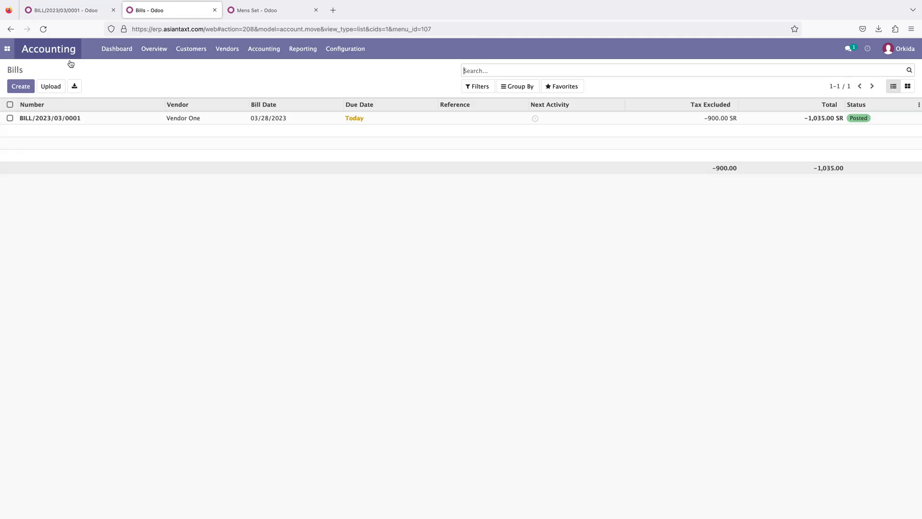
{"action": "left_click", "coordinate": [227, 49]}
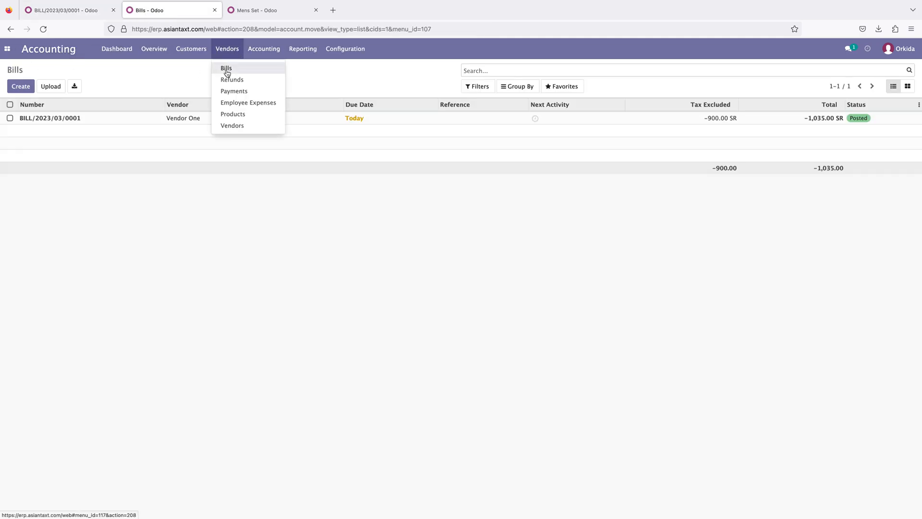
{"action": "left_click", "coordinate": [227, 69]}
{"action": "left_click", "coordinate": [77, 11]}
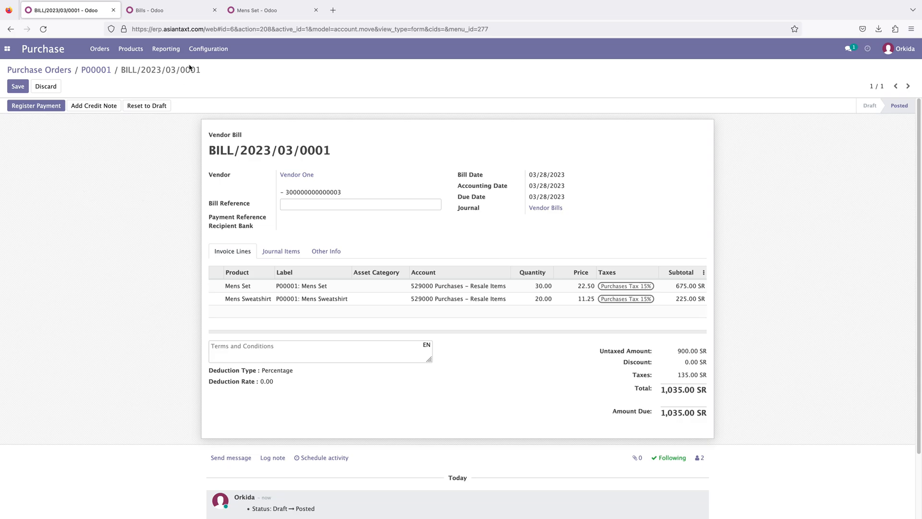
{"action": "left_click", "coordinate": [163, 15]}
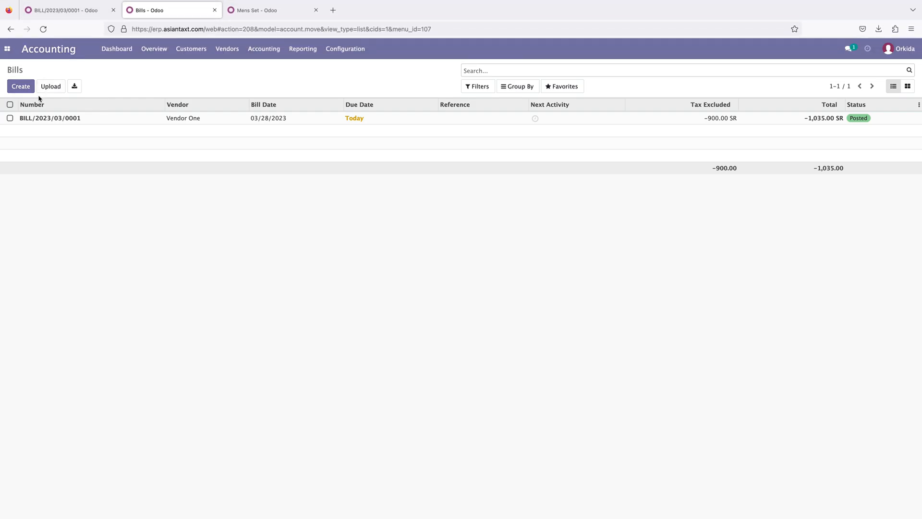
{"action": "left_click", "coordinate": [214, 10]}
{"action": "left_click", "coordinate": [87, 13]}
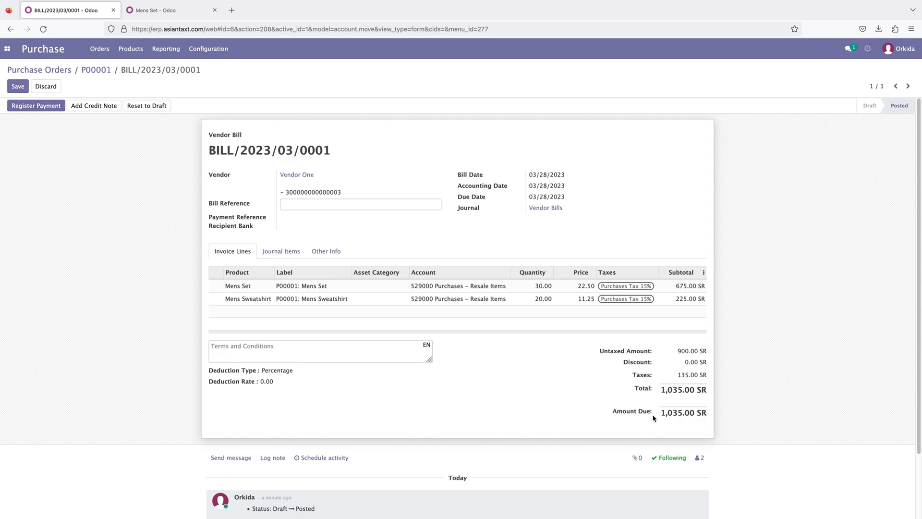
Step: Examine the amount due on the posted vendor bill
{"action": "left_click_drag", "start_coordinate": [611, 413], "coordinate": [711, 415]}
{"action": "left_click", "coordinate": [701, 420]}
{"action": "left_click_drag", "start_coordinate": [611, 412], "coordinate": [711, 416]}
{"action": "left_click", "coordinate": [693, 422]}
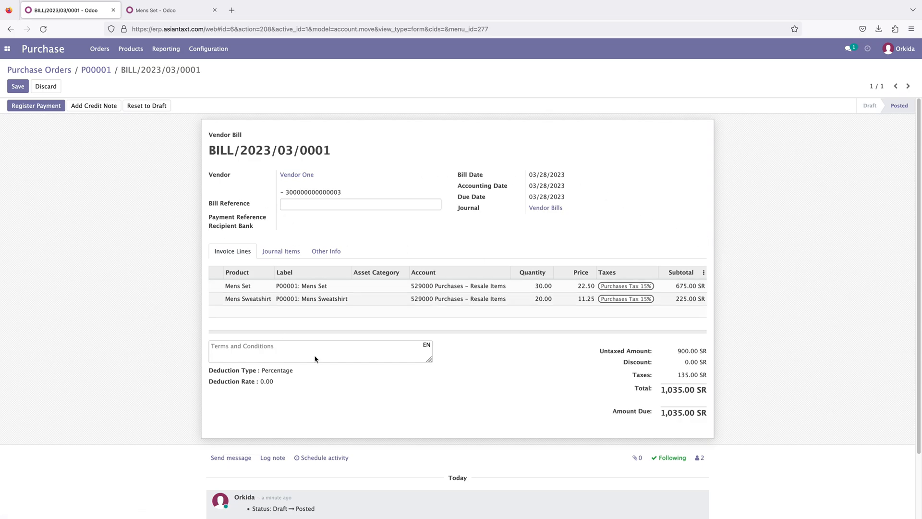
{"action": "left_click_drag", "start_coordinate": [659, 413], "coordinate": [710, 414]}
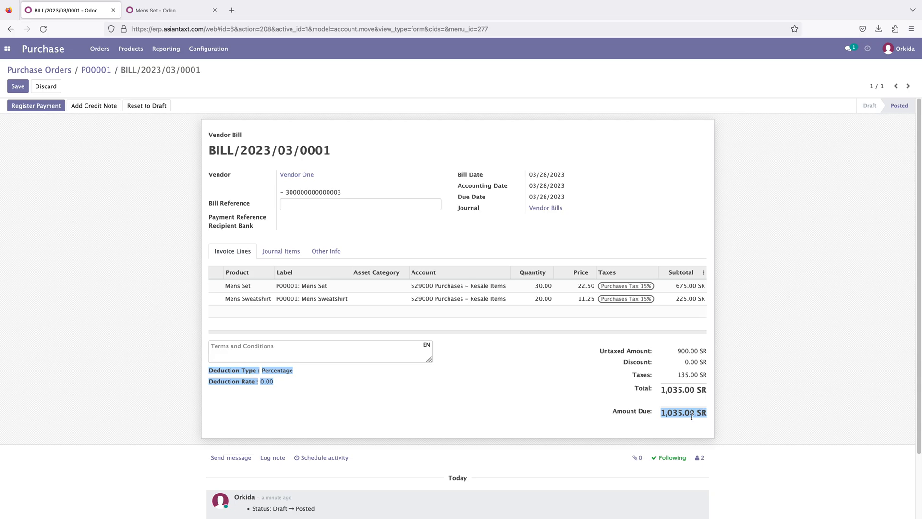
{"action": "left_click", "coordinate": [673, 423]}
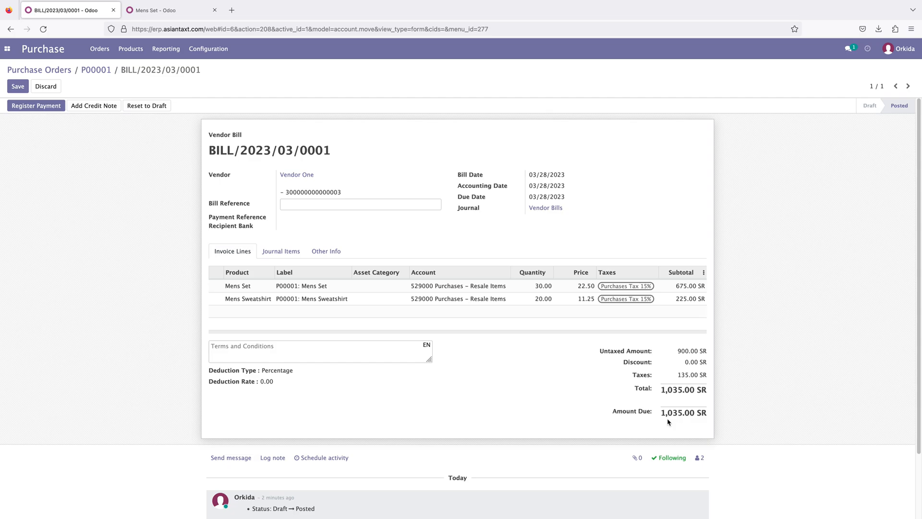
{"action": "left_click_drag", "start_coordinate": [661, 414], "coordinate": [701, 421]}
{"action": "left_click", "coordinate": [702, 421]}
{"action": "left_click_drag", "start_coordinate": [613, 411], "coordinate": [708, 412]}
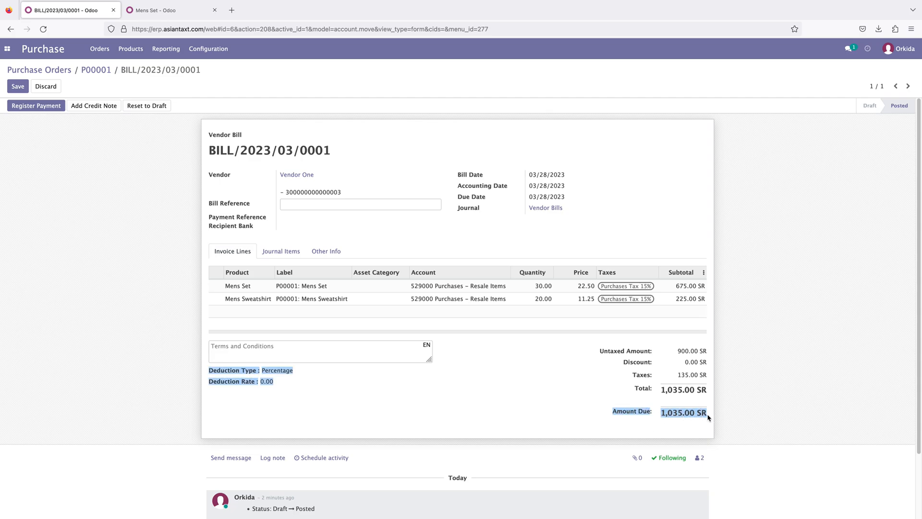
{"action": "left_click", "coordinate": [690, 416]}
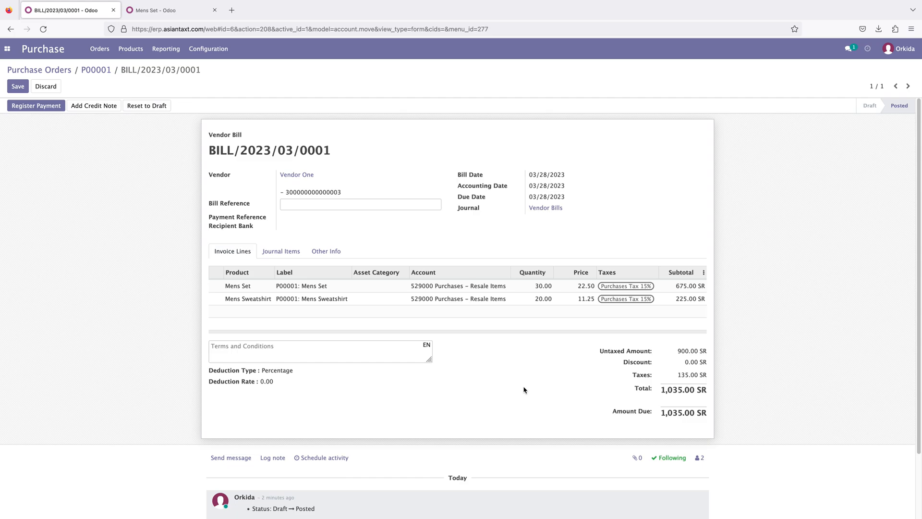
{"action": "left_click_drag", "start_coordinate": [606, 413], "coordinate": [693, 422]}
{"action": "left_click", "coordinate": [534, 396]}
{"action": "left_click", "coordinate": [7, 48]}
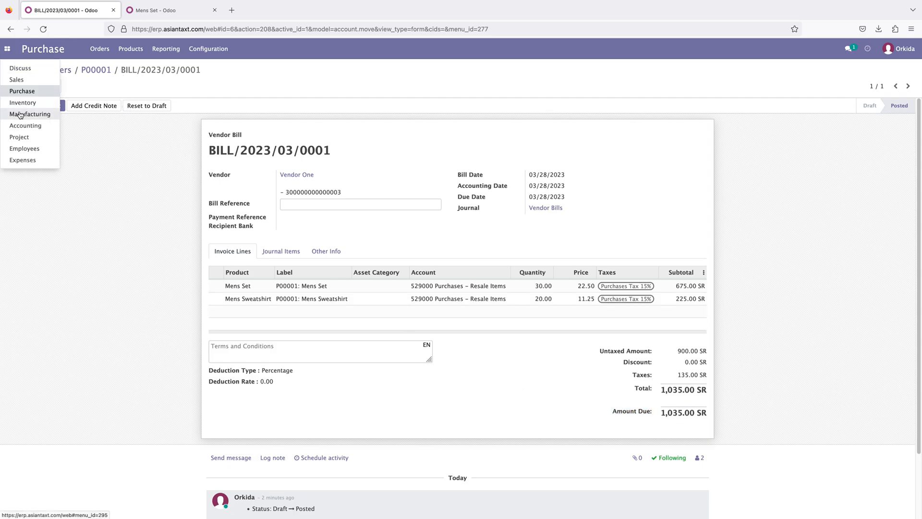
{"action": "left_click", "coordinate": [90, 148]}
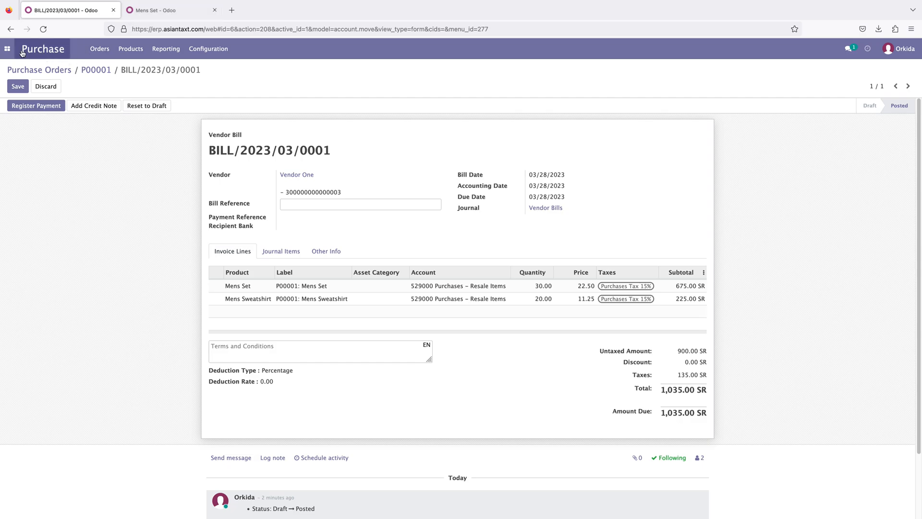
{"action": "left_click", "coordinate": [133, 48]}
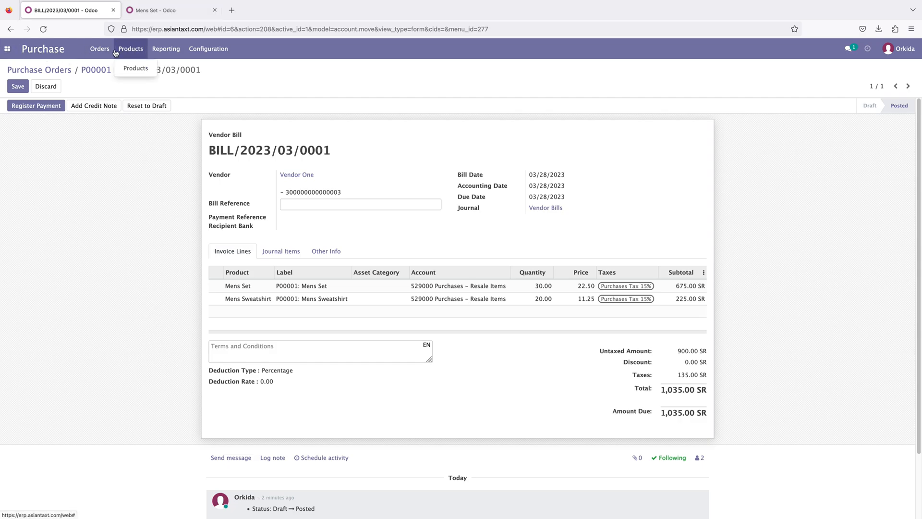
Step: Open the Purchase vendors list in a new browser tab and, without the Vendor Bills filter, open the Vendor One record
{"action": "left_click", "coordinate": [103, 49]}
{"action": "left_click", "coordinate": [102, 49]}
{"action": "right_click", "coordinate": [107, 91]}
{"action": "left_click", "coordinate": [128, 93]}
{"action": "left_click", "coordinate": [143, 17]}
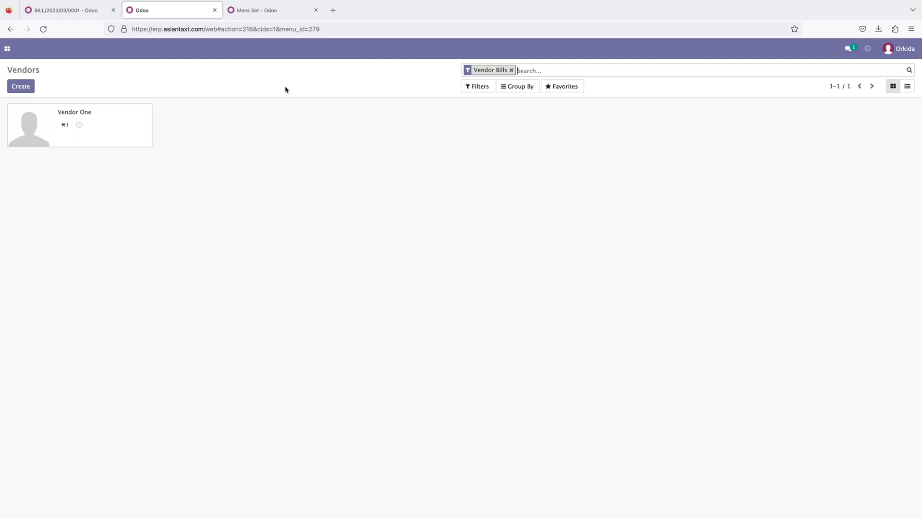
{"action": "left_click", "coordinate": [511, 70]}
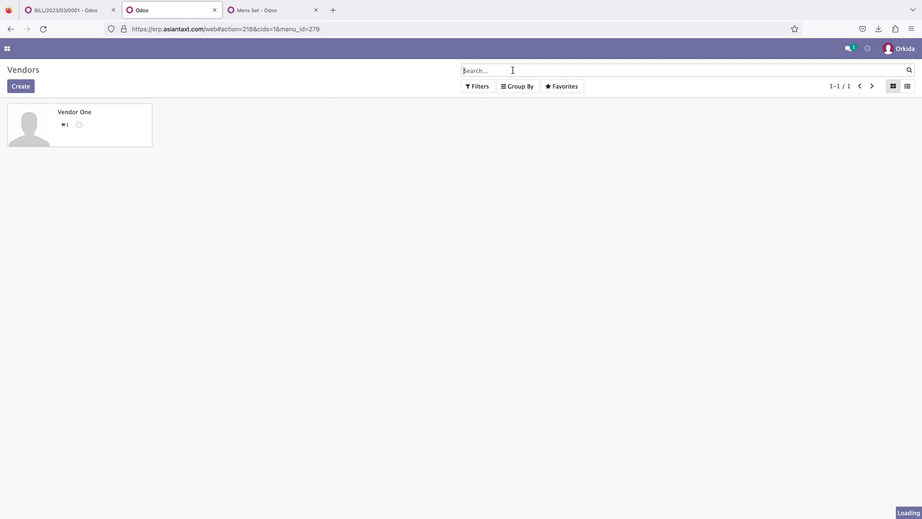
{"action": "left_click", "coordinate": [99, 173]}
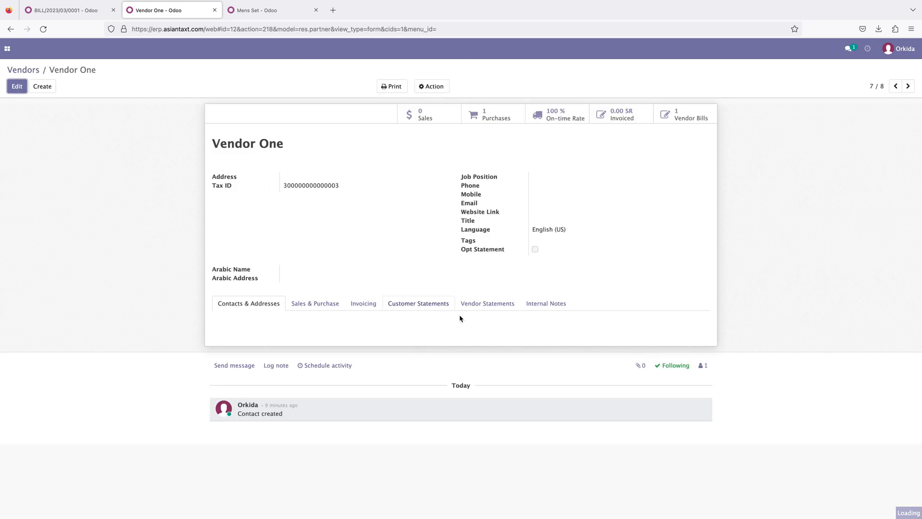
Step: Return to the Purchase app and reopen its vendors list
{"action": "left_click", "coordinate": [8, 49]}
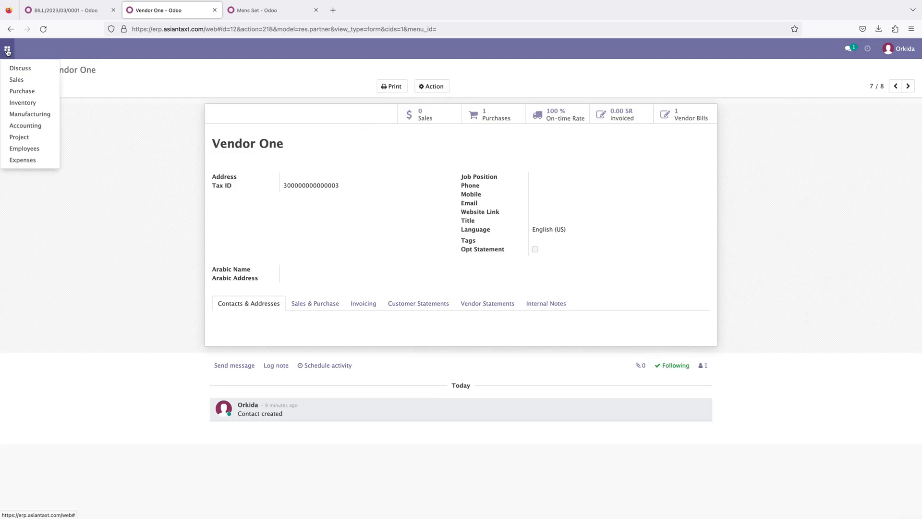
{"action": "left_click", "coordinate": [26, 92]}
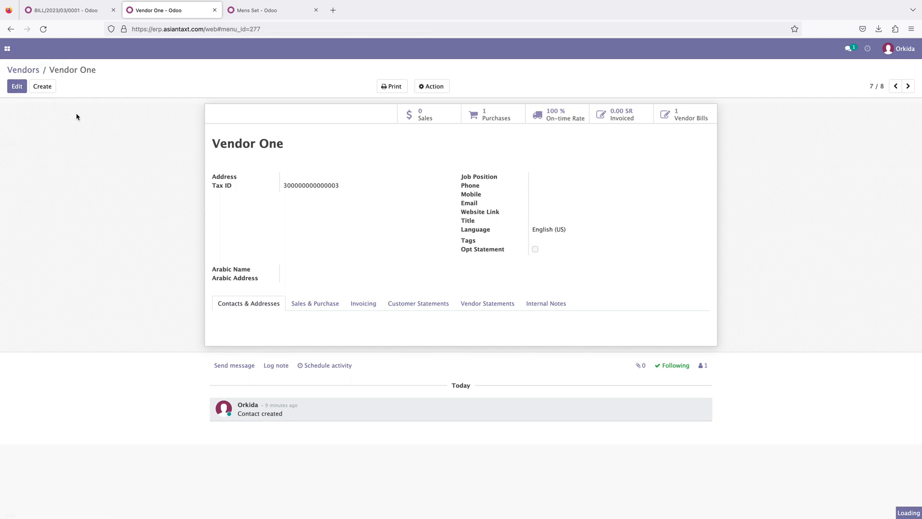
{"action": "left_click", "coordinate": [106, 50]}
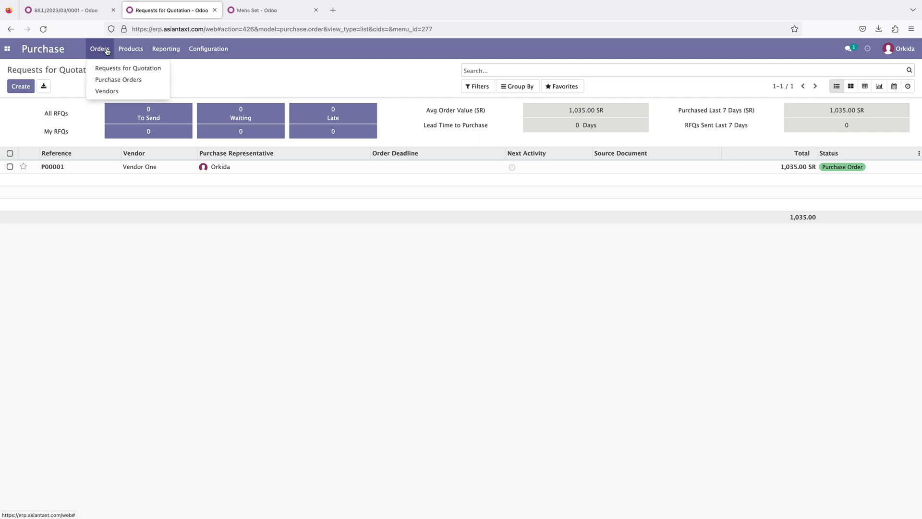
{"action": "left_click", "coordinate": [109, 91]}
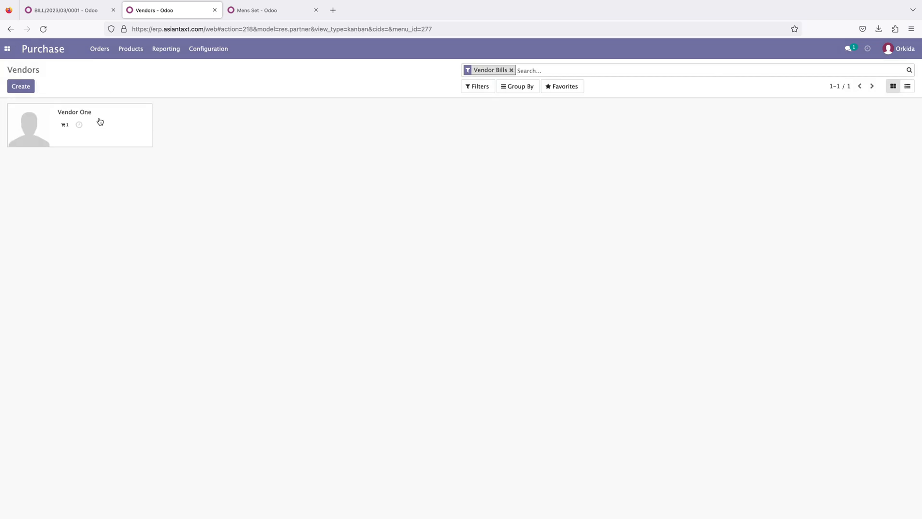
Step: Switch to the Accounting app's vendors list and open the Vendor One record
{"action": "left_click", "coordinate": [7, 51]}
{"action": "left_click", "coordinate": [24, 124]}
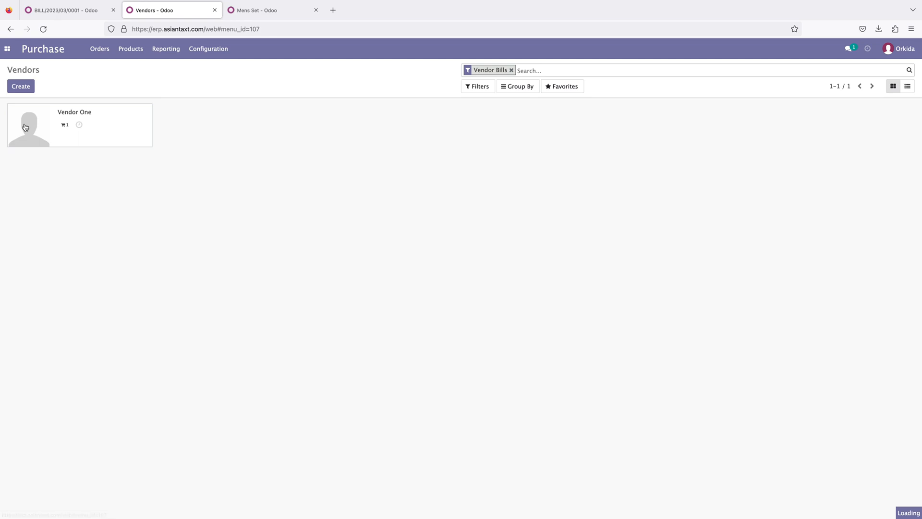
{"action": "left_click", "coordinate": [227, 49]}
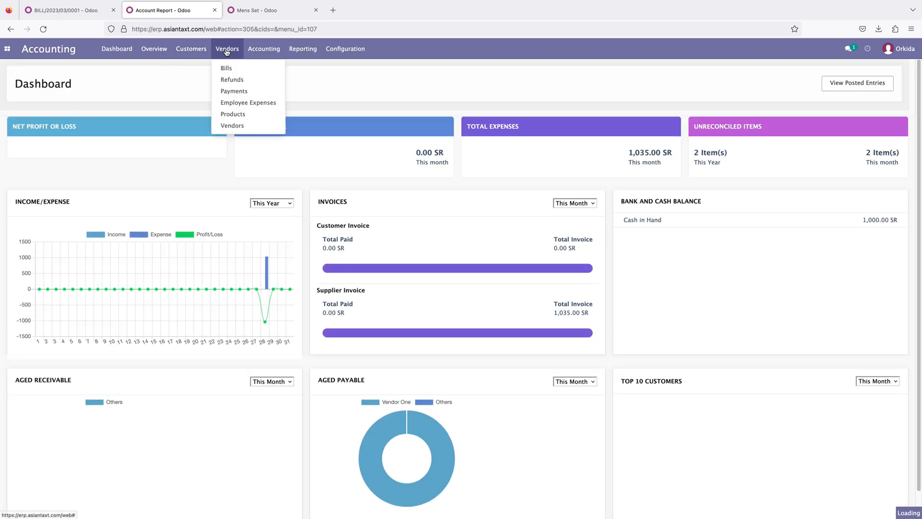
{"action": "left_click", "coordinate": [233, 126]}
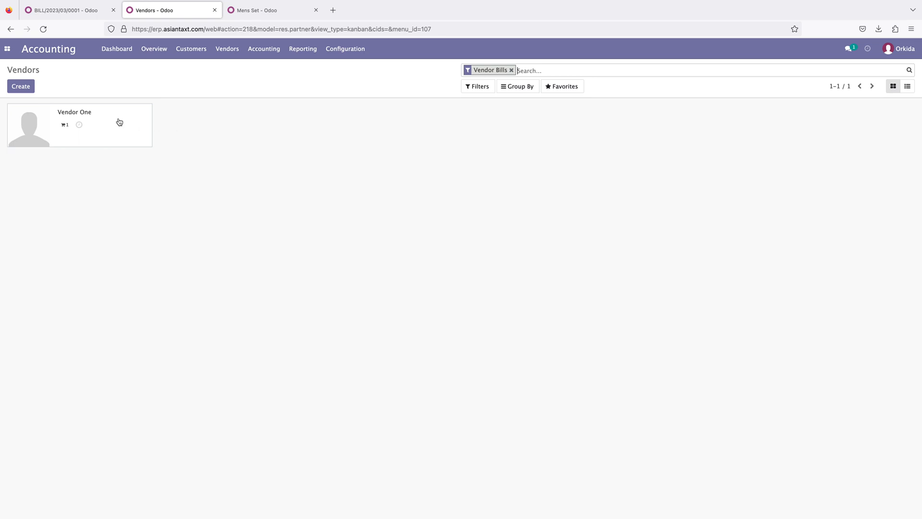
{"action": "left_click", "coordinate": [118, 123]}
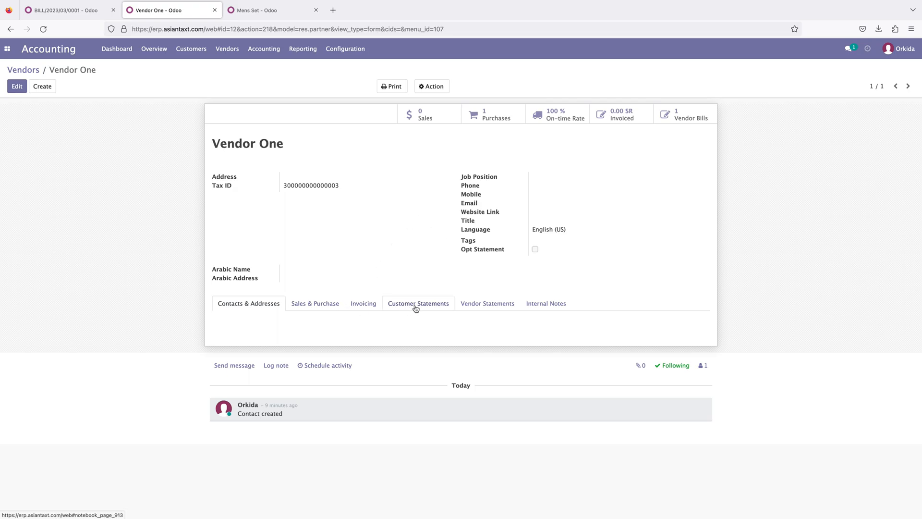
Step: Review Vendor One's vendor statements and check the supplier balance due
{"action": "left_click", "coordinate": [483, 307]}
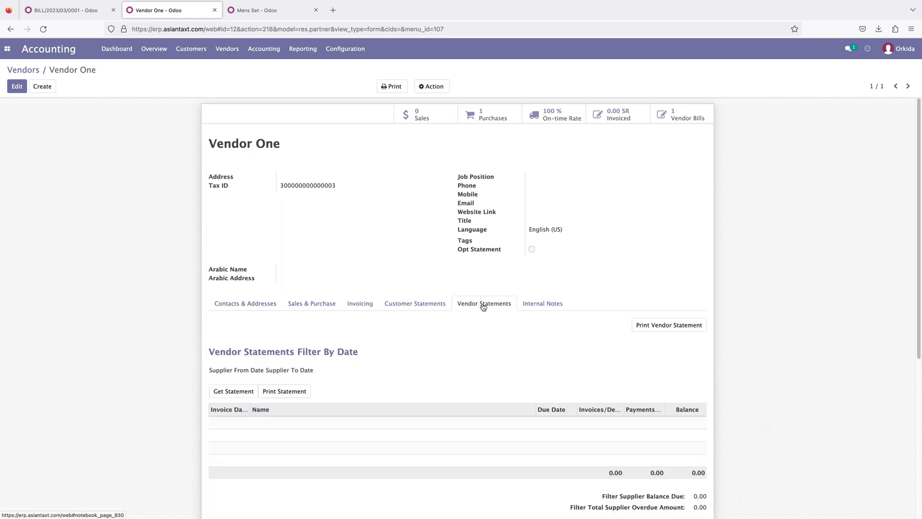
{"action": "scroll", "coordinate": [468, 355], "scroll_direction": "down", "scroll_amount": 2}
{"action": "scroll", "coordinate": [469, 355], "scroll_direction": "down", "scroll_amount": 4}
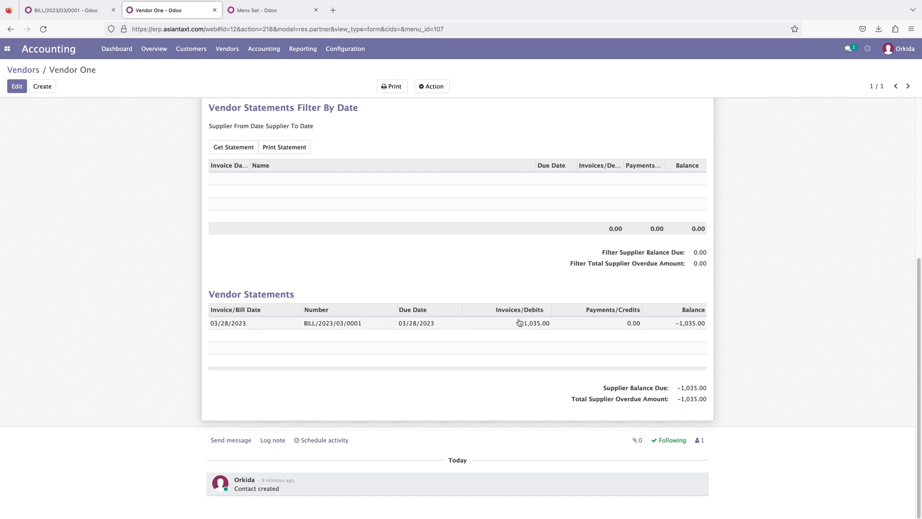
{"action": "double_click", "coordinate": [683, 388]}
{"action": "left_click", "coordinate": [644, 389]}
{"action": "scroll", "coordinate": [538, 286], "scroll_direction": "up", "scroll_amount": 3}
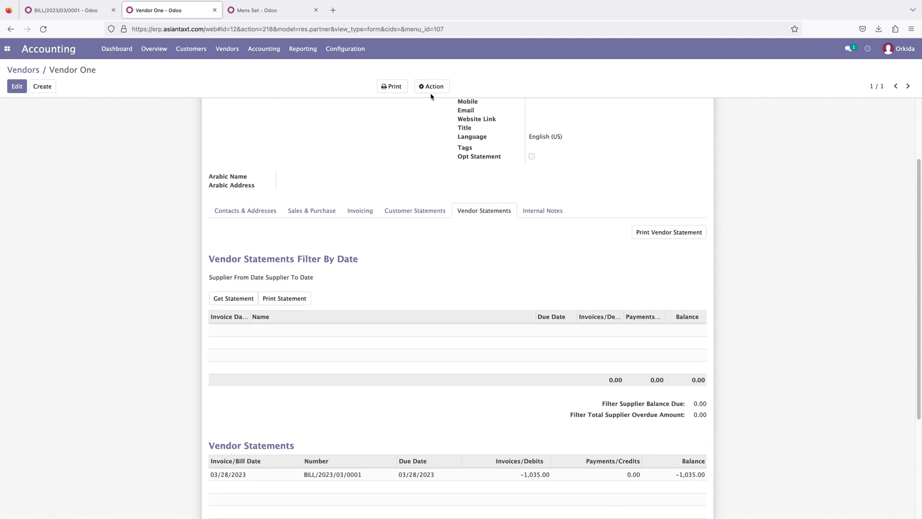
Step: Print the Supplier Statement for Vendor One and check the balance due in the PDF
{"action": "left_click", "coordinate": [396, 87]}
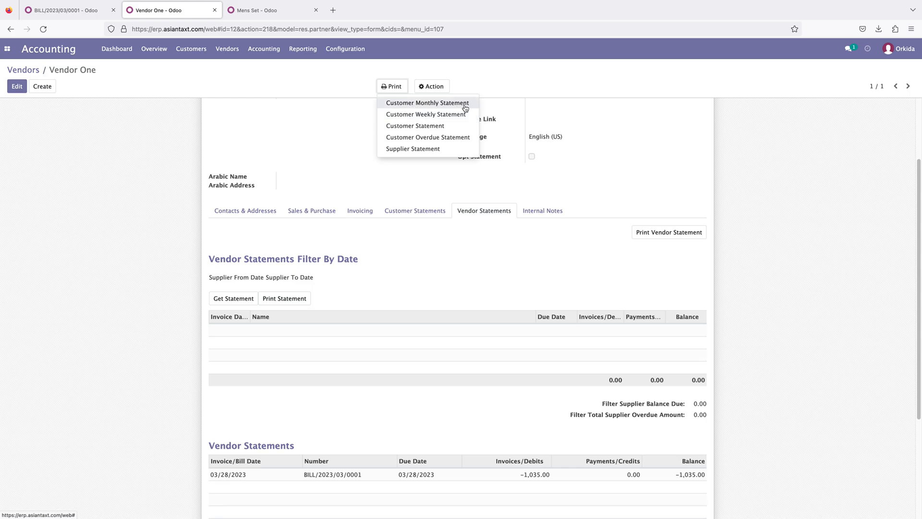
{"action": "left_click", "coordinate": [412, 149]}
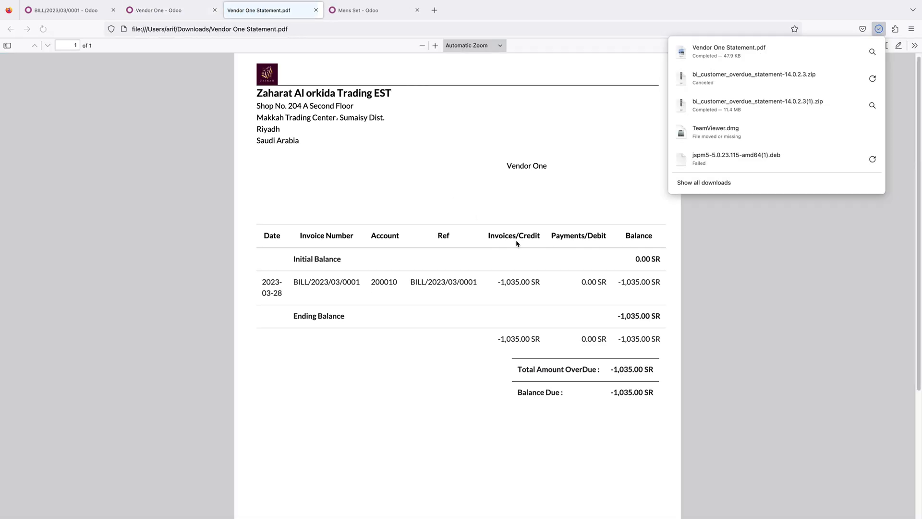
{"action": "left_click", "coordinate": [517, 236]}
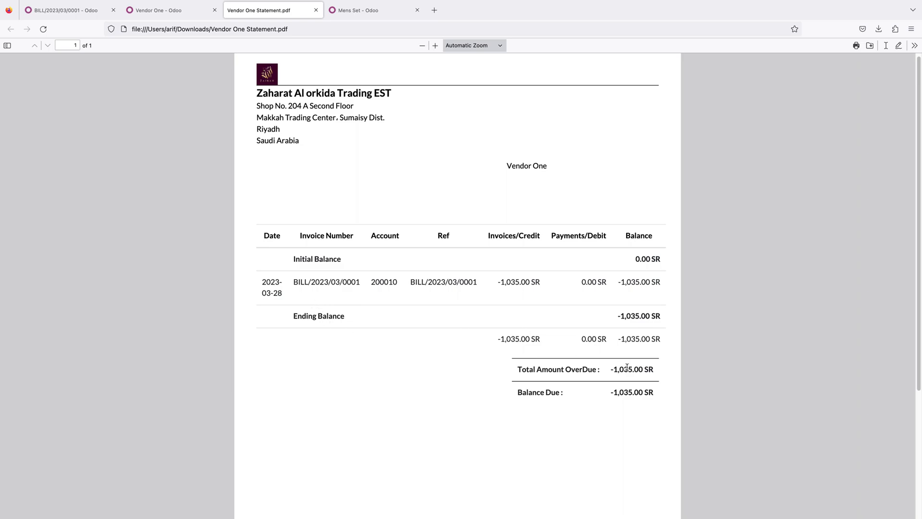
{"action": "left_click_drag", "start_coordinate": [518, 392], "coordinate": [616, 400]}
{"action": "left_click", "coordinate": [629, 402]}
Step: Go back to the bill's browser tab and reopen the vendor bill from its purchase order
{"action": "left_click", "coordinate": [164, 11]}
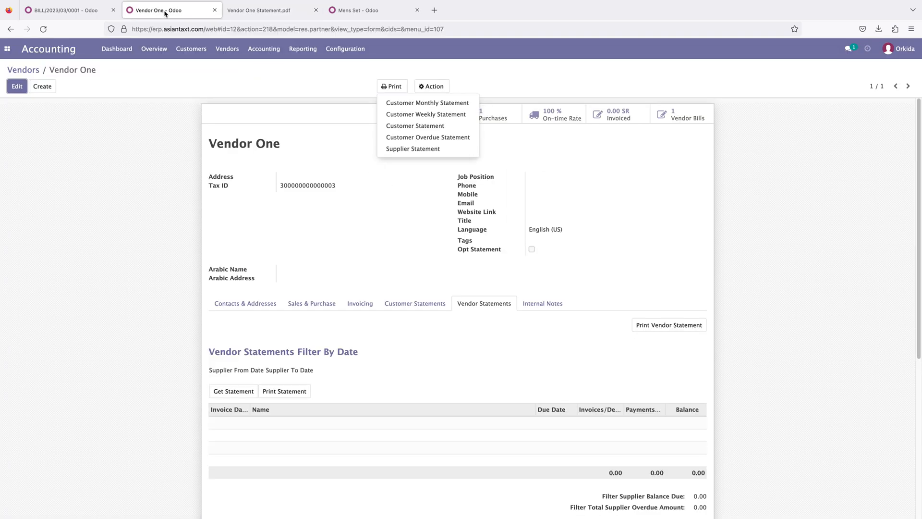
{"action": "left_click", "coordinate": [81, 11]}
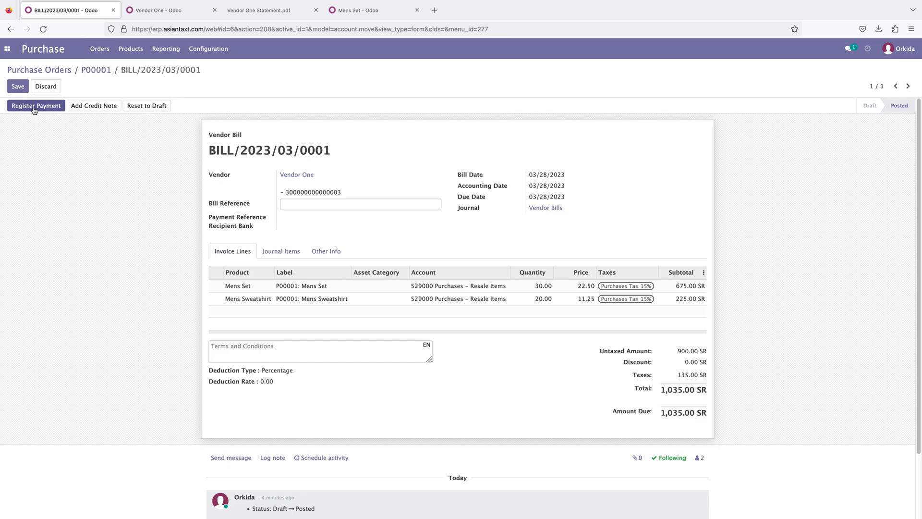
{"action": "left_click", "coordinate": [94, 72]}
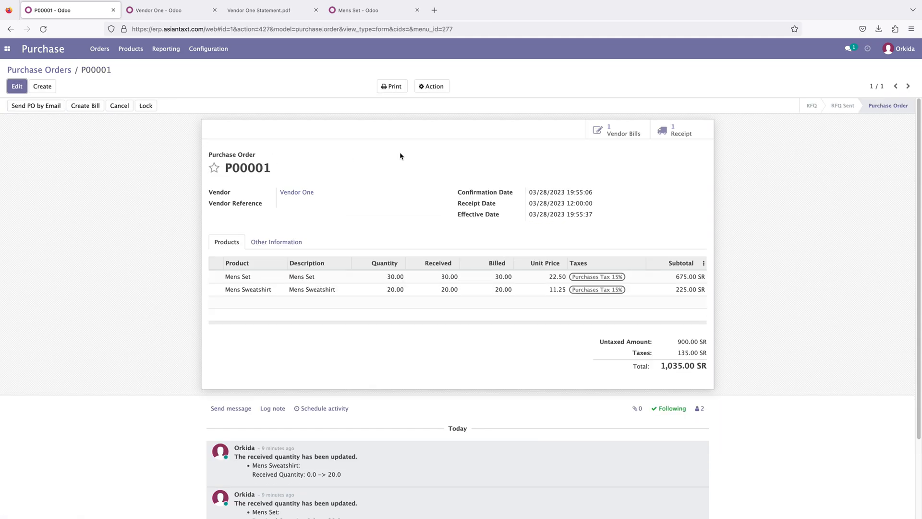
{"action": "left_click", "coordinate": [632, 133]}
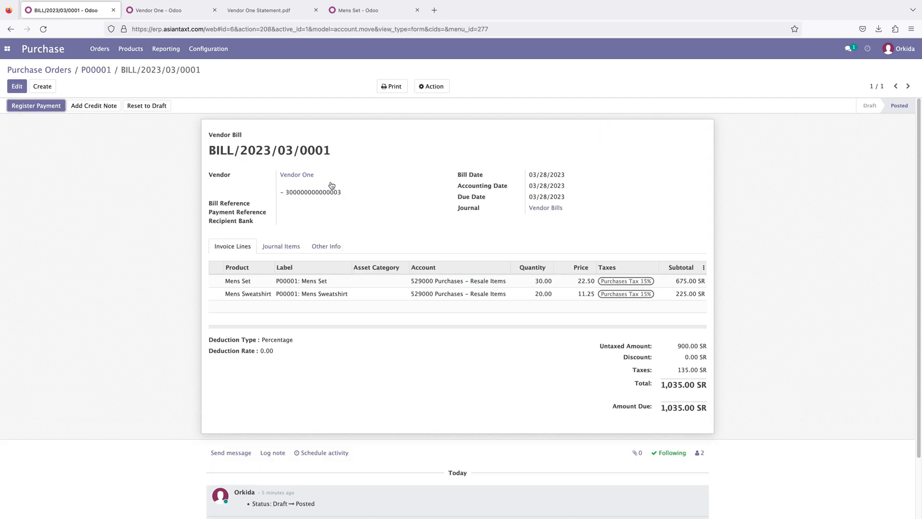
Step: Open BILL/2023/03/0001 from the Accounting app's vendor bills list, using the Vendor One browser tab
{"action": "left_click", "coordinate": [175, 10]}
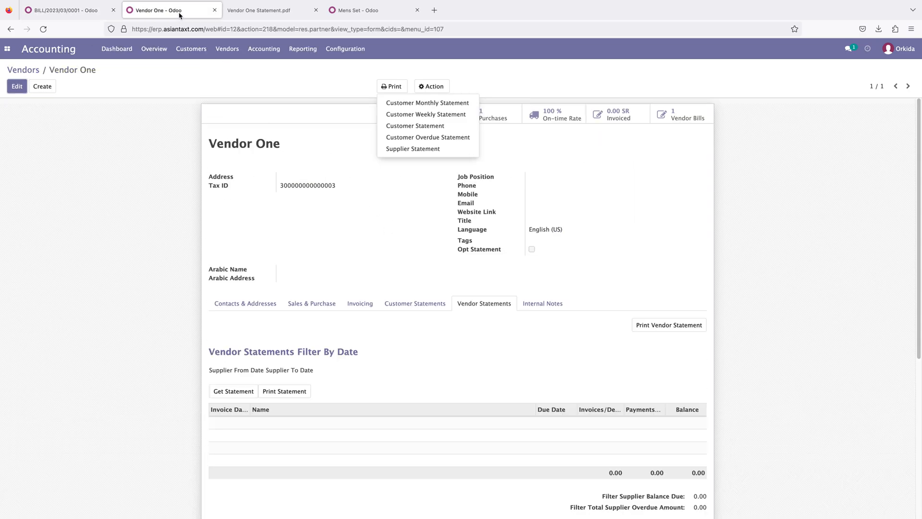
{"action": "left_click", "coordinate": [227, 49]}
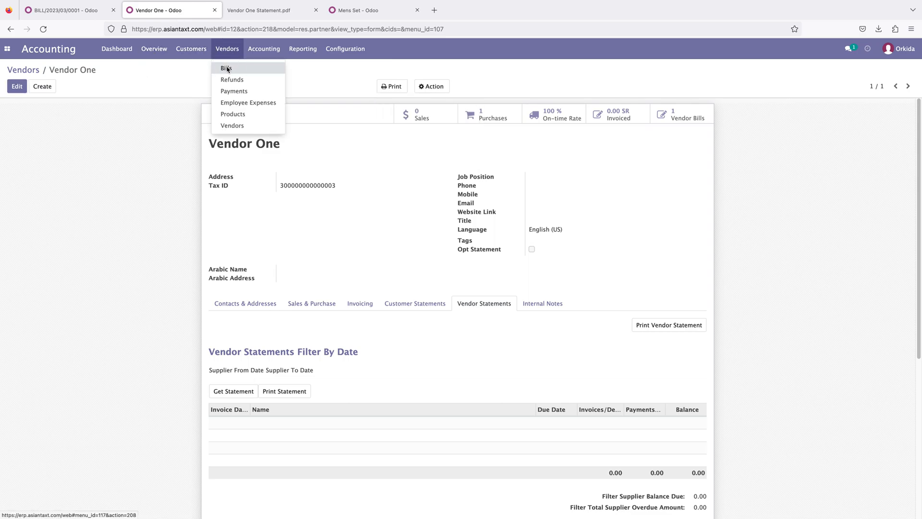
{"action": "left_click", "coordinate": [226, 69]}
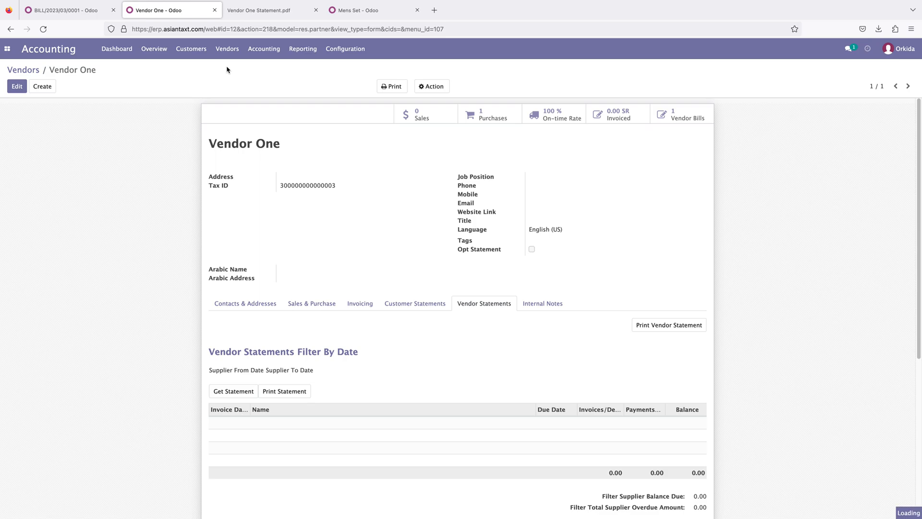
{"action": "left_click", "coordinate": [57, 120]}
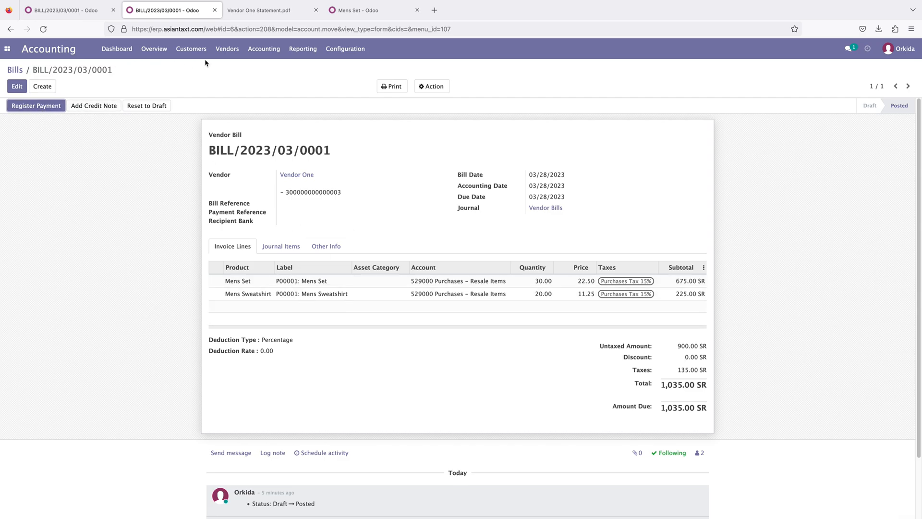
Step: Compare the bill in the Purchase and Accounting browser tabs, and close the duplicate Purchase tab
{"action": "left_click", "coordinate": [55, 10]}
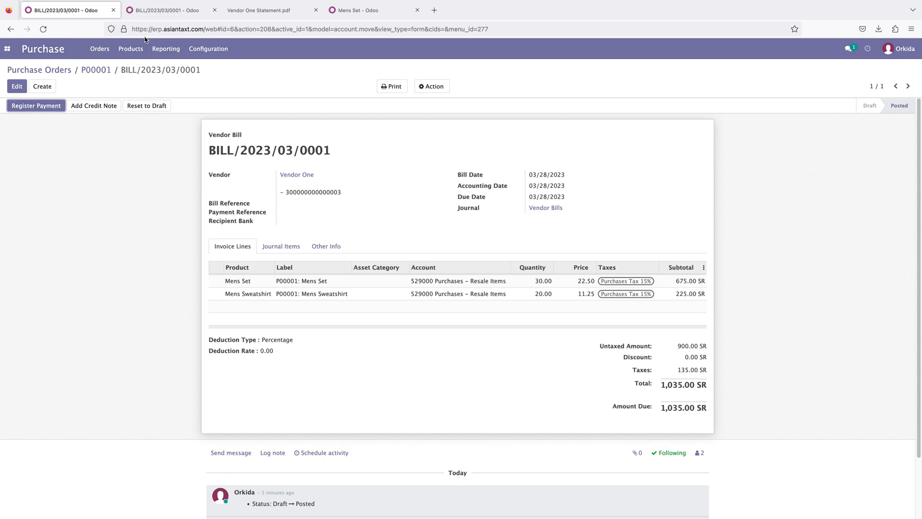
{"action": "left_click", "coordinate": [157, 13]}
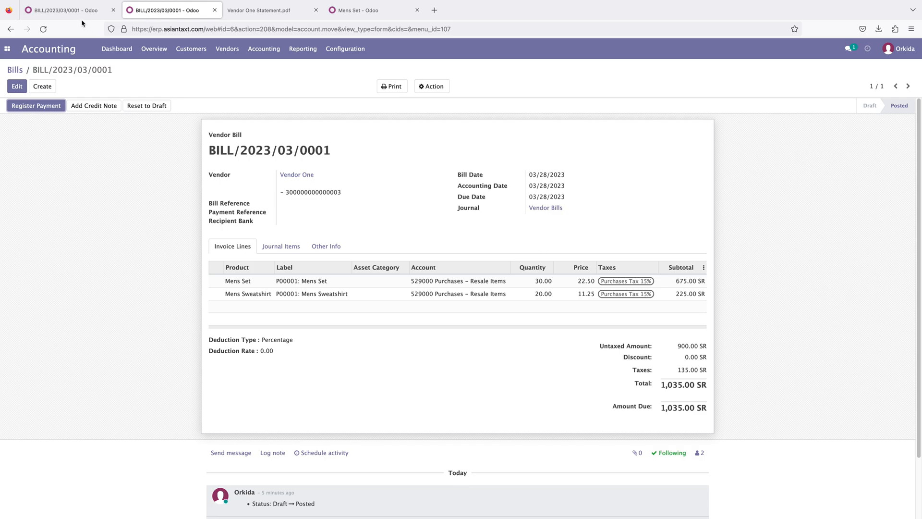
{"action": "left_click", "coordinate": [66, 15]}
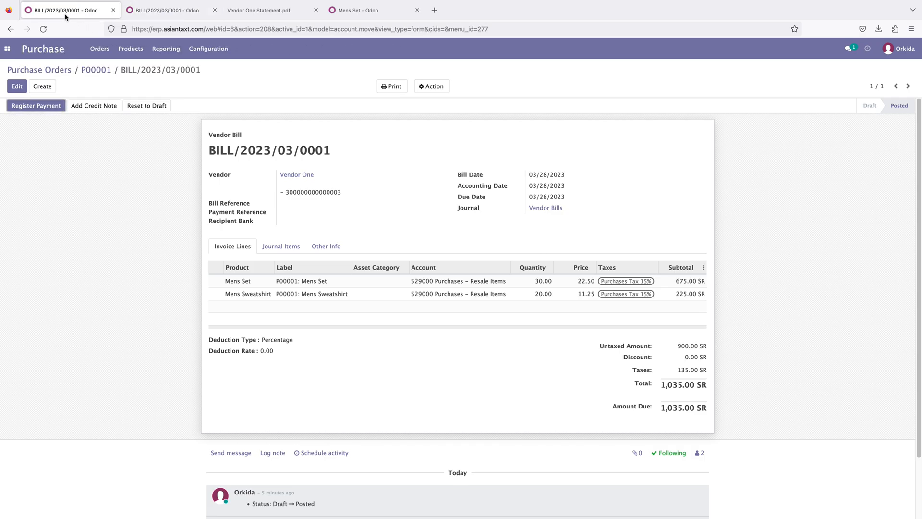
{"action": "left_click", "coordinate": [113, 11]}
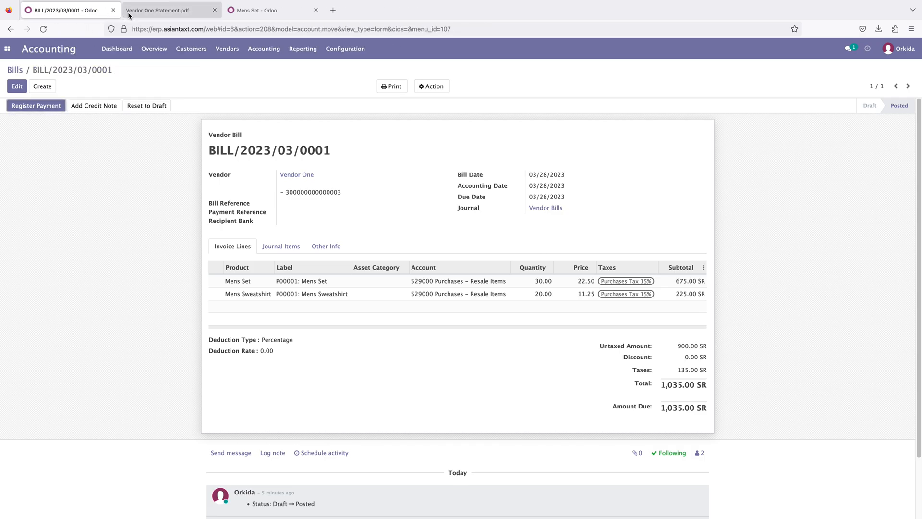
Step: Start registering a payment for the vendor bill and select the Cash journal
{"action": "left_click", "coordinate": [27, 109]}
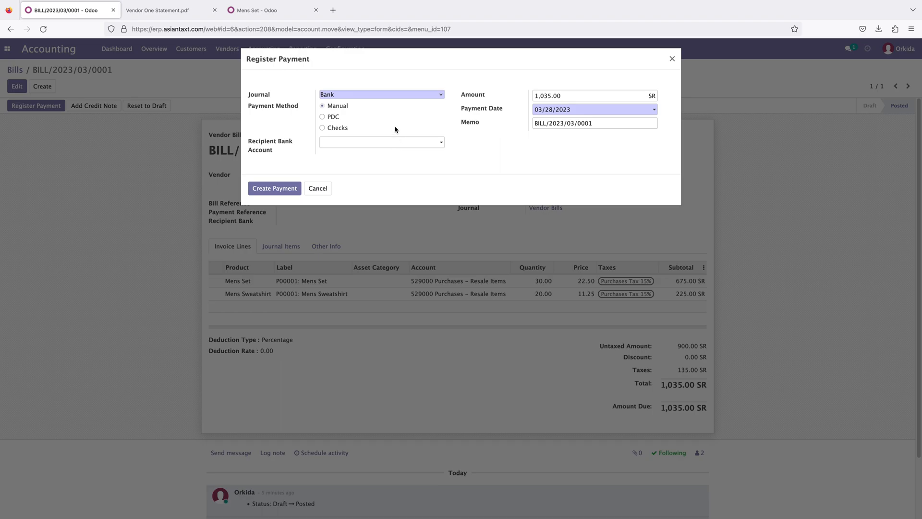
{"action": "left_click", "coordinate": [342, 95]}
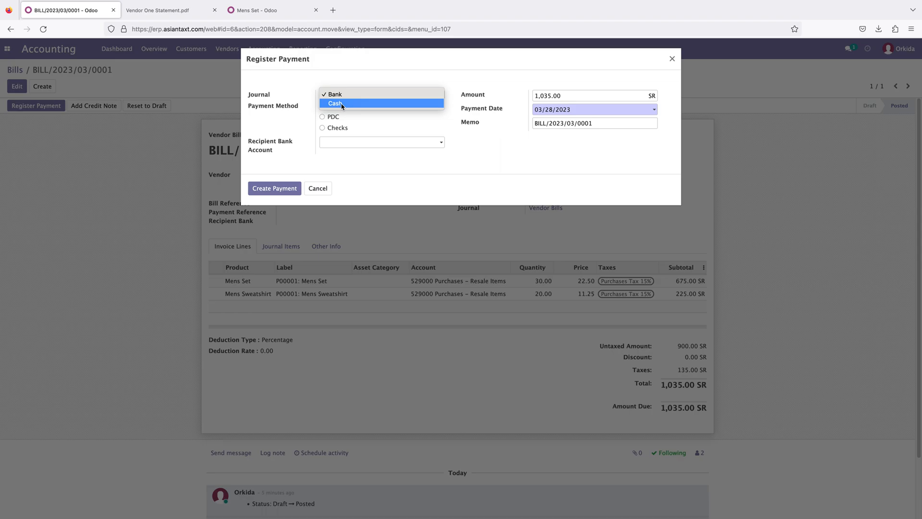
{"action": "left_click", "coordinate": [343, 105]}
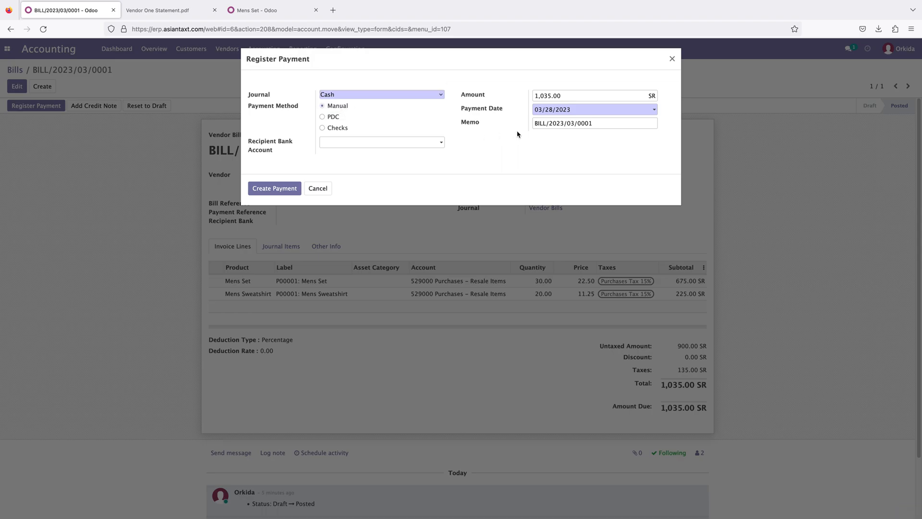
Step: Set the payment amount to 500 SR in the payment registration
{"action": "left_click_drag", "start_coordinate": [568, 96], "coordinate": [534, 96]}
{"action": "left_click", "coordinate": [567, 96]}
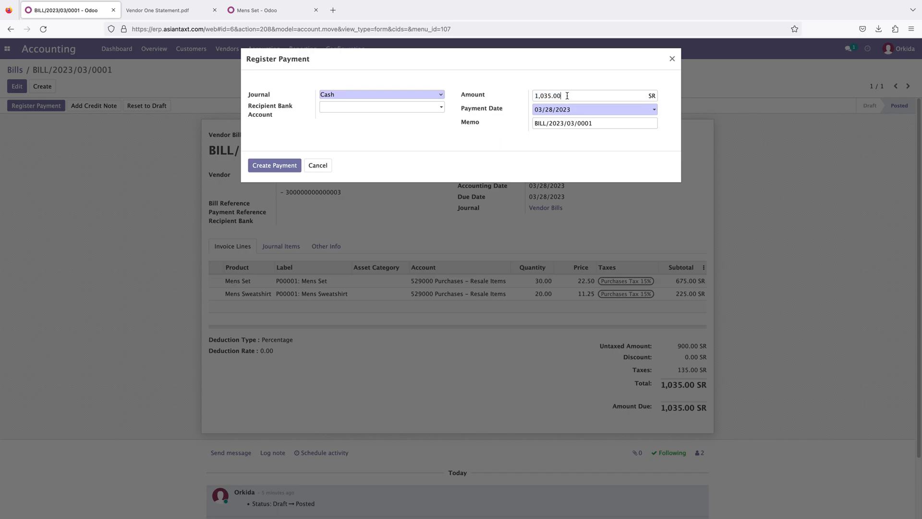
{"action": "left_click_drag", "start_coordinate": [567, 95], "coordinate": [532, 95]}
{"action": "type", "text": "2"}
{"action": "double_click", "coordinate": [567, 93]}
{"action": "type", "text": "5"}
{"action": "left_click", "coordinate": [496, 146]}
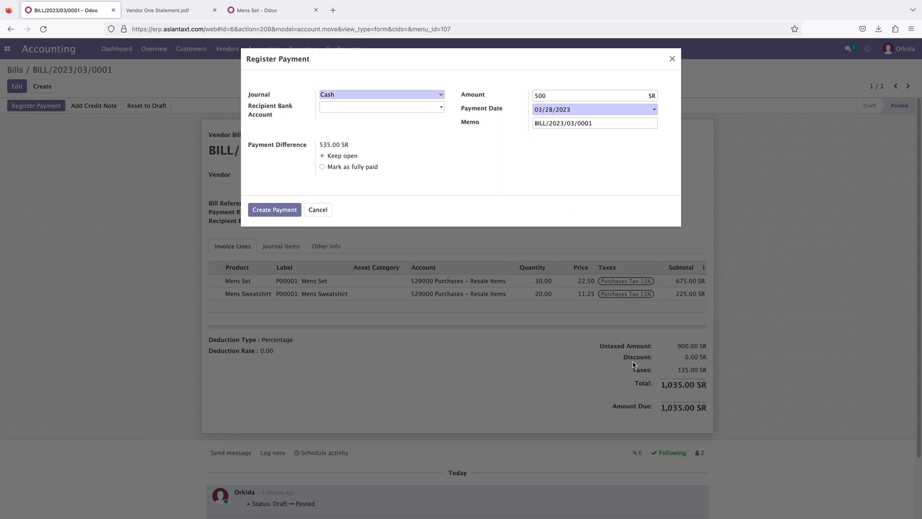
Step: Create the partial cash payment with the difference kept open, and view its payment info on the bill
{"action": "left_click", "coordinate": [554, 94]}
{"action": "left_click_drag", "start_coordinate": [554, 95], "coordinate": [532, 98]}
{"action": "left_click", "coordinate": [551, 97]}
{"action": "left_click", "coordinate": [271, 211]}
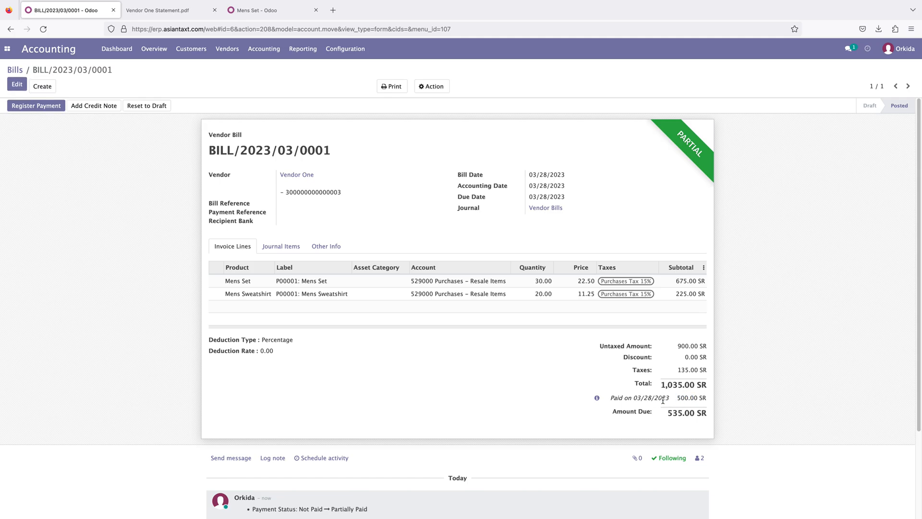
{"action": "left_click", "coordinate": [597, 398]}
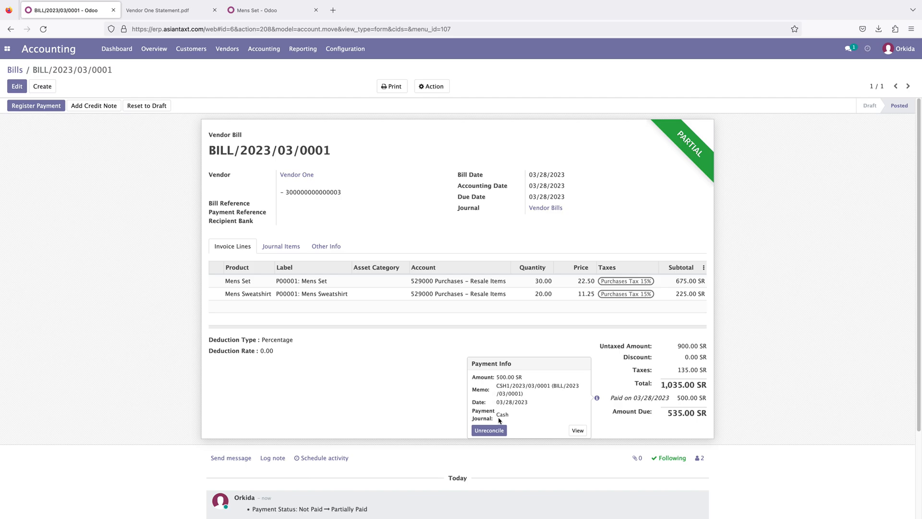
{"action": "left_click", "coordinate": [552, 346]}
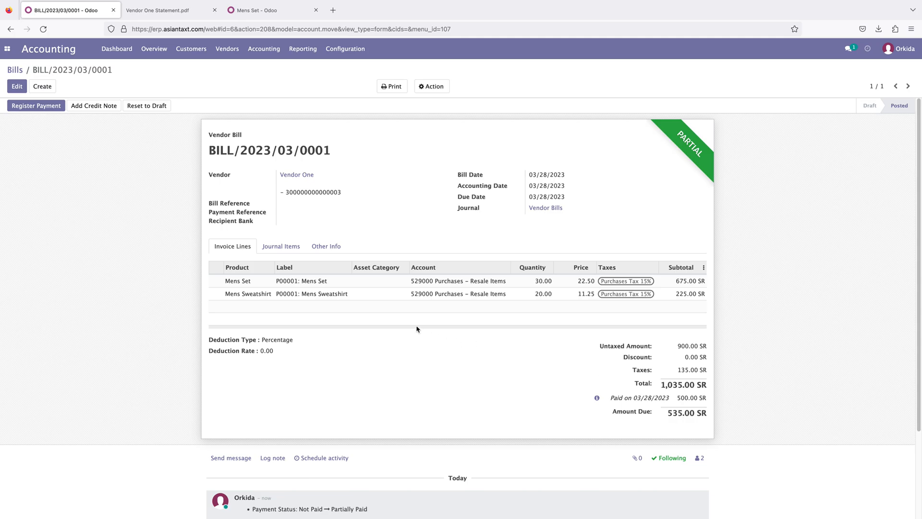
Step: Open the Accounting app's vendors list in a new browser tab and open the Vendor One record
{"action": "left_click", "coordinate": [191, 48]}
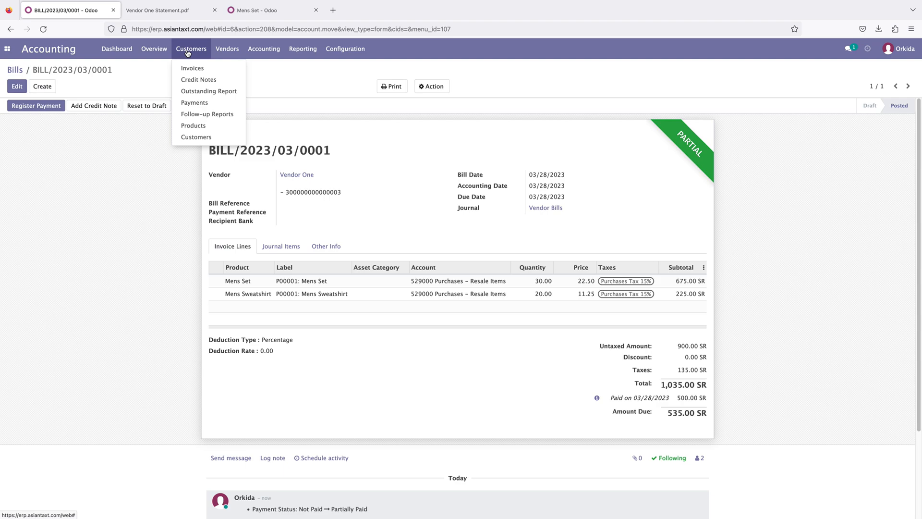
{"action": "mouse_move", "coordinate": [227, 48]}
{"action": "right_click", "coordinate": [225, 125]}
{"action": "left_click", "coordinate": [240, 130]}
{"action": "left_click", "coordinate": [161, 12]}
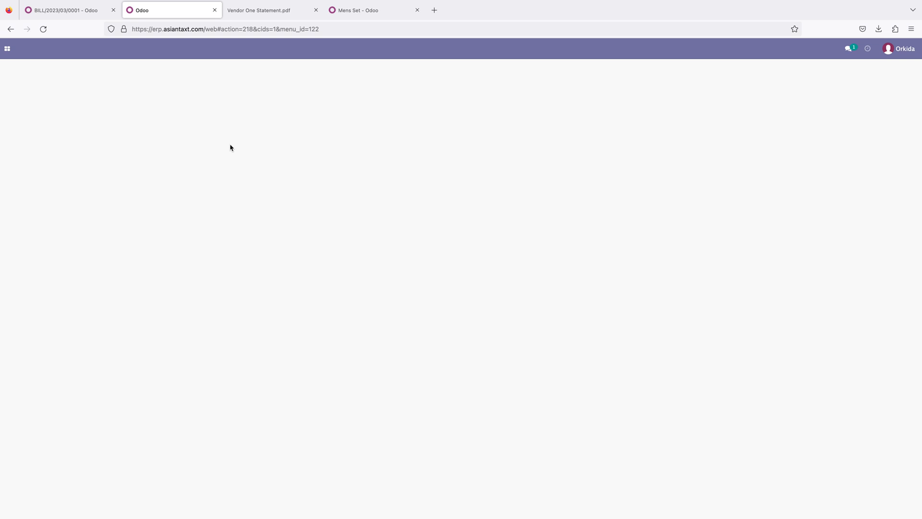
{"action": "left_click", "coordinate": [56, 126]}
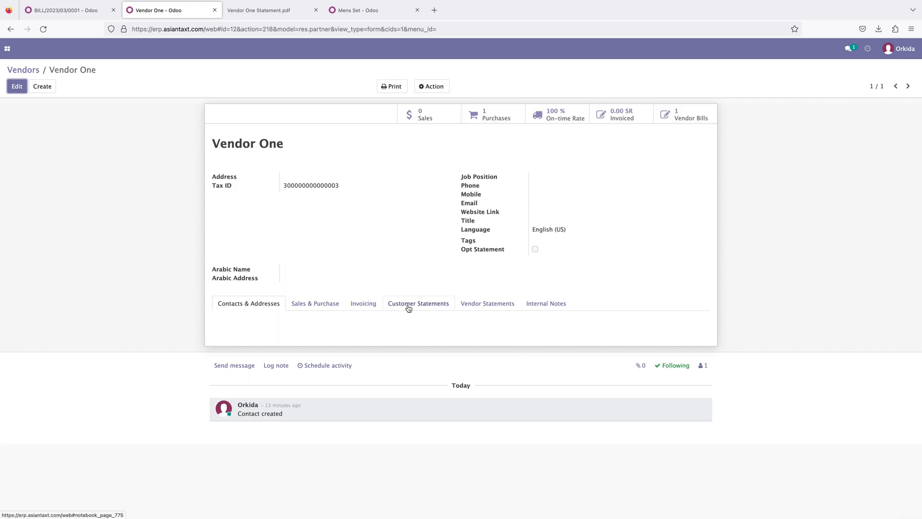
Step: Generate Vendor One's date-filtered vendor statement and review the payments and supplier balance due
{"action": "left_click", "coordinate": [479, 309]}
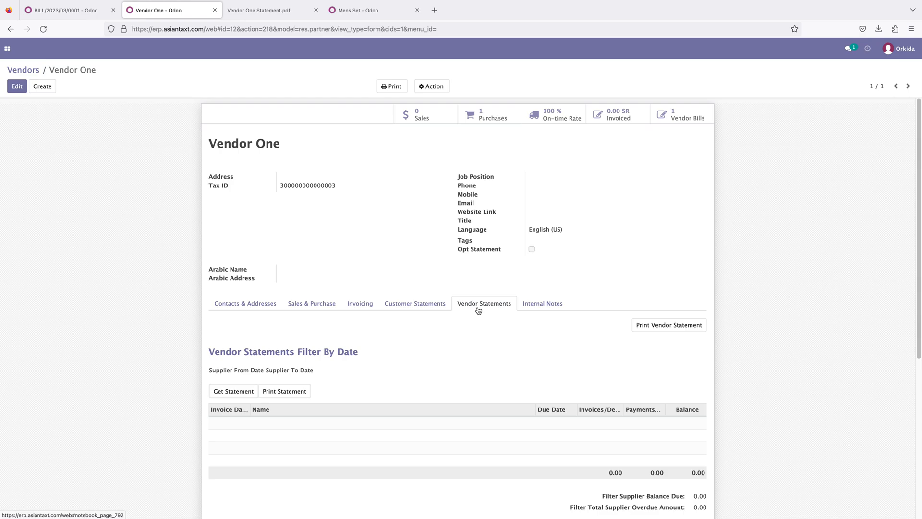
{"action": "left_click", "coordinate": [231, 392]}
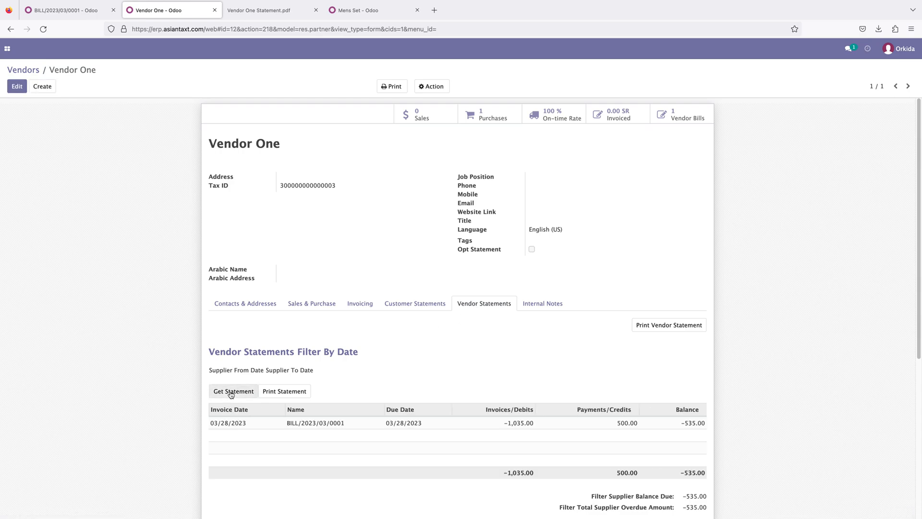
{"action": "scroll", "coordinate": [384, 425], "scroll_direction": "down", "scroll_amount": 4}
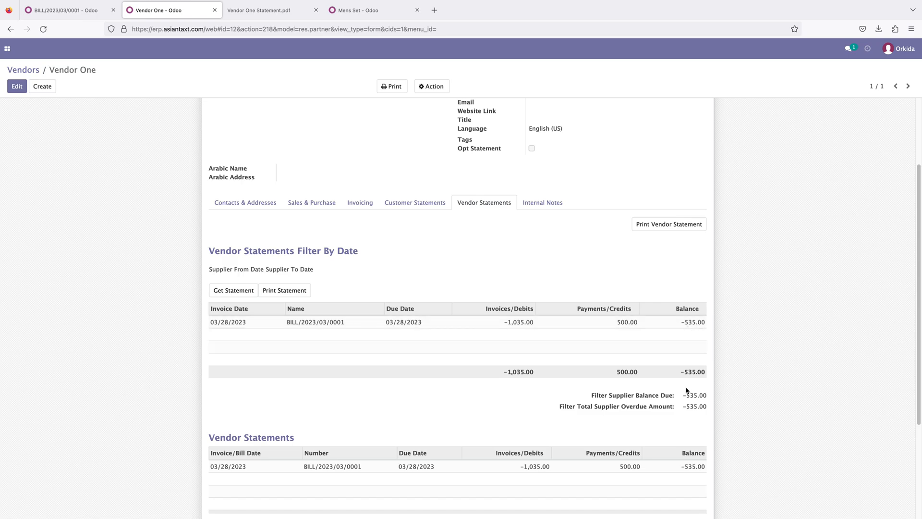
{"action": "scroll", "coordinate": [475, 341], "scroll_direction": "up", "scroll_amount": 3}
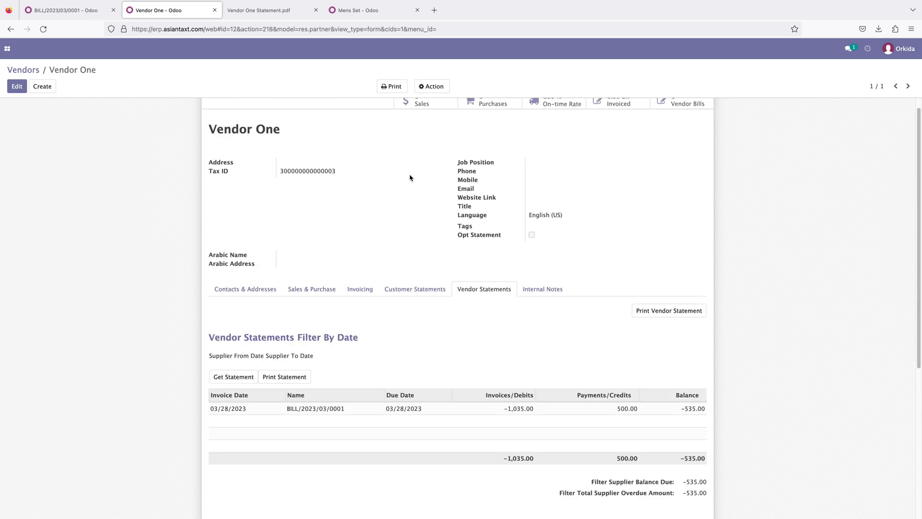
Step: Print the Supplier Statement for Vendor One and check the payment and overdue amount in the new PDF
{"action": "left_click", "coordinate": [393, 88]}
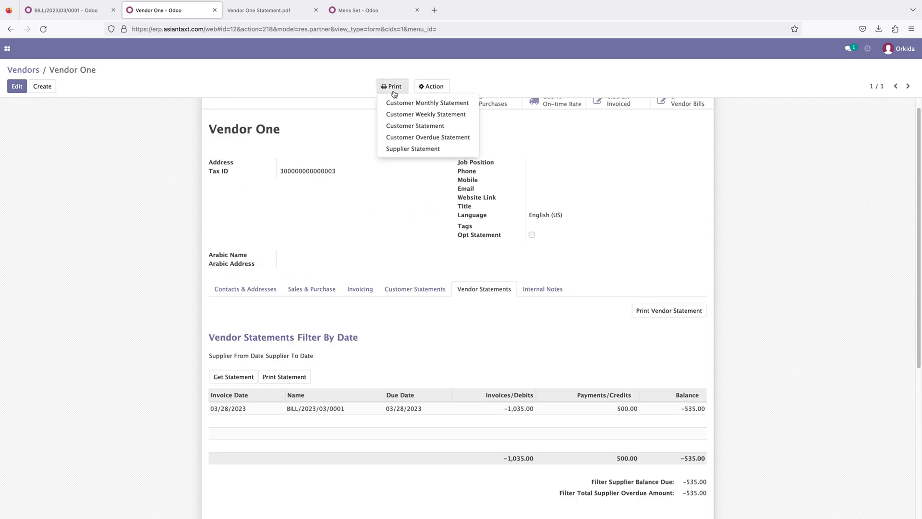
{"action": "left_click", "coordinate": [406, 149]}
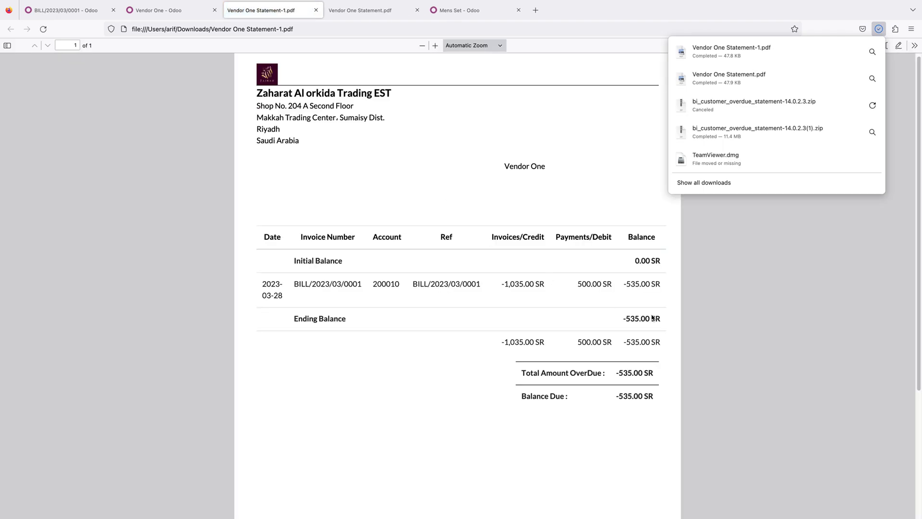
{"action": "left_click", "coordinate": [652, 317]}
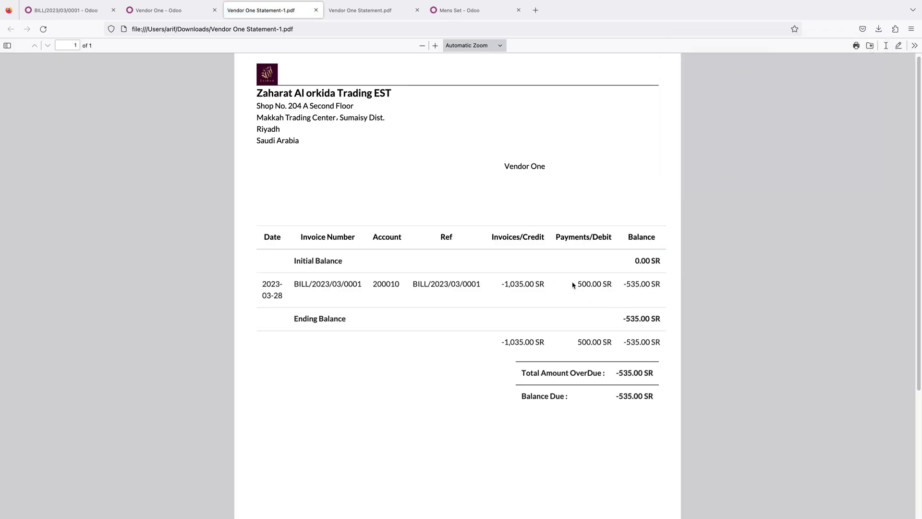
{"action": "left_click_drag", "start_coordinate": [576, 282], "coordinate": [608, 284]}
{"action": "left_click", "coordinate": [600, 288]}
{"action": "left_click_drag", "start_coordinate": [618, 373], "coordinate": [641, 372]}
{"action": "left_click", "coordinate": [630, 382]}
Step: Return to the vendor bill and start a second payment through the Bank journal, dated 03/29/2023
{"action": "left_click", "coordinate": [78, 11]}
{"action": "left_click", "coordinate": [107, 156]}
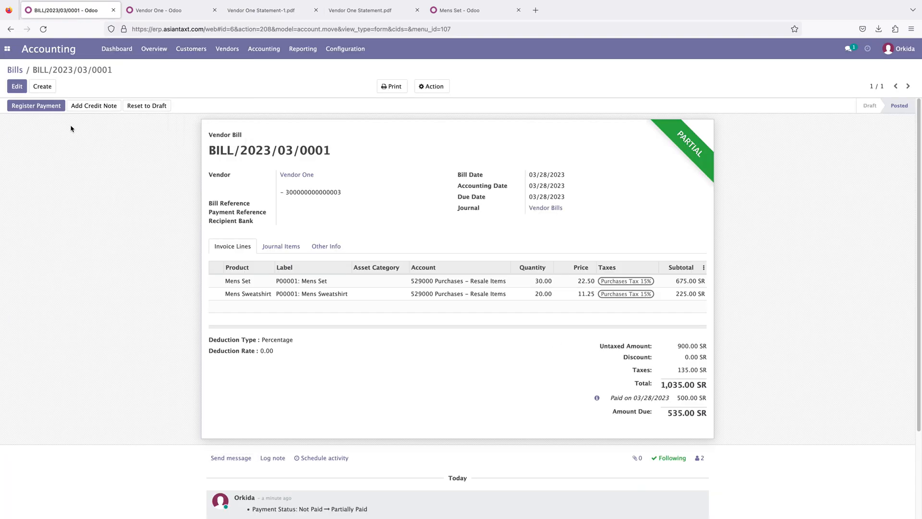
{"action": "left_click", "coordinate": [43, 107]}
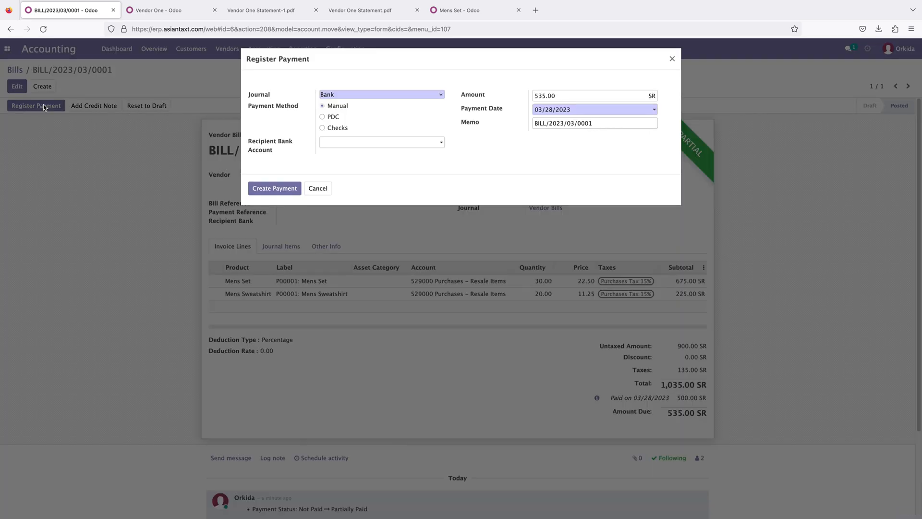
{"action": "left_click", "coordinate": [563, 110]}
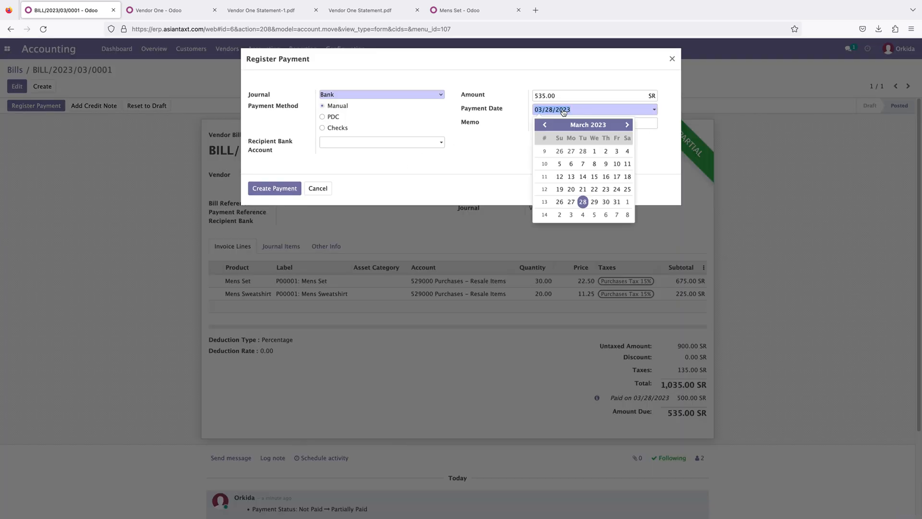
{"action": "left_click", "coordinate": [594, 202]}
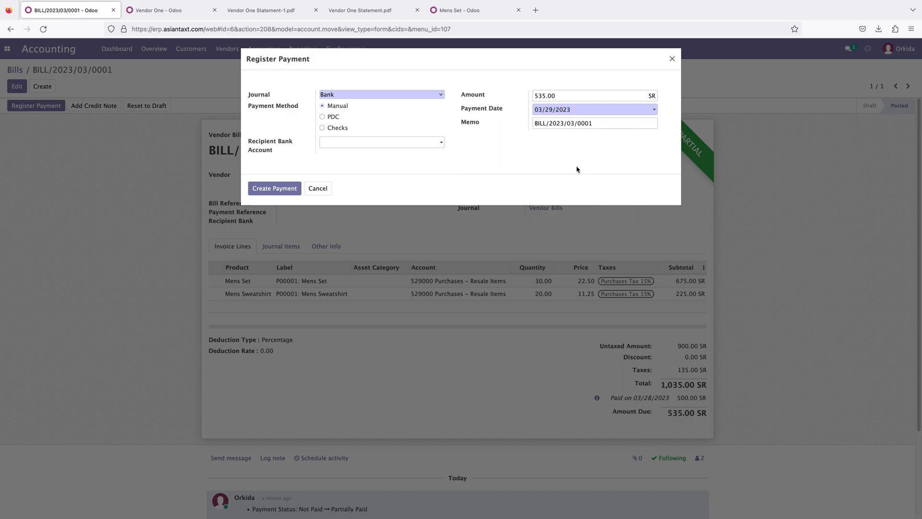
Step: Set the second payment's amount to 300 SR and create it with the difference kept open
{"action": "left_click_drag", "start_coordinate": [570, 95], "coordinate": [532, 95]}
{"action": "left_click", "coordinate": [569, 96]}
{"action": "type", "text": "3"}
{"action": "left_click", "coordinate": [509, 160]}
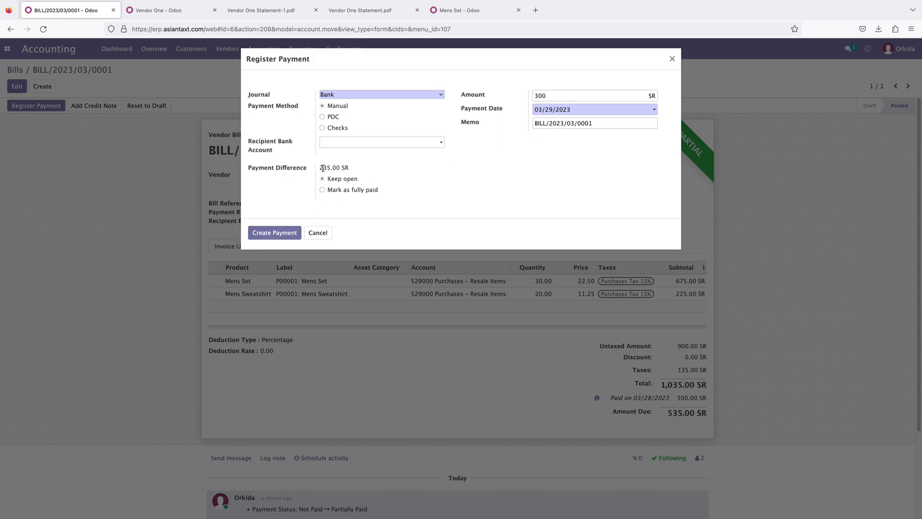
{"action": "left_click", "coordinate": [283, 233]}
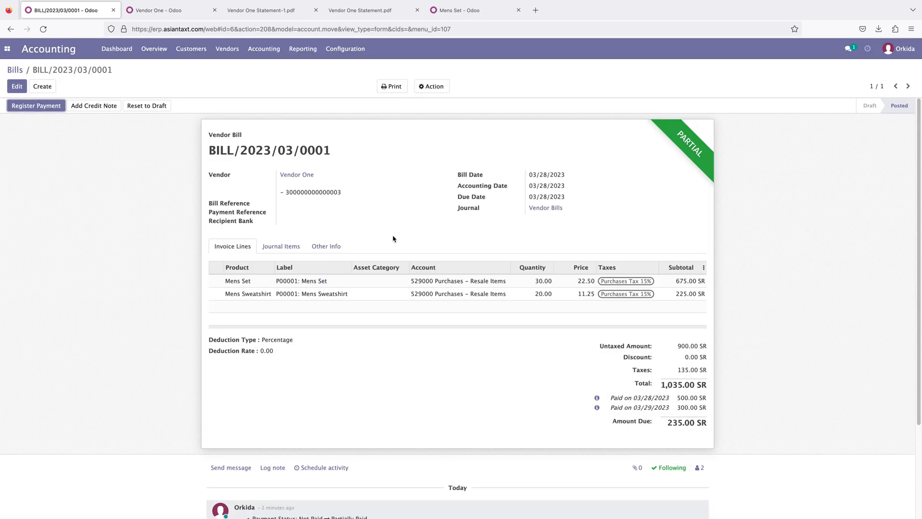
Step: Check the second payment and the remaining amount due in the bill's totals
{"action": "left_click_drag", "start_coordinate": [617, 408], "coordinate": [700, 424]}
{"action": "left_click", "coordinate": [661, 409]}
{"action": "left_click", "coordinate": [688, 431]}
Step: Switch to the Vendor One browser tab and go back to the Vendors list
{"action": "left_click", "coordinate": [173, 11]}
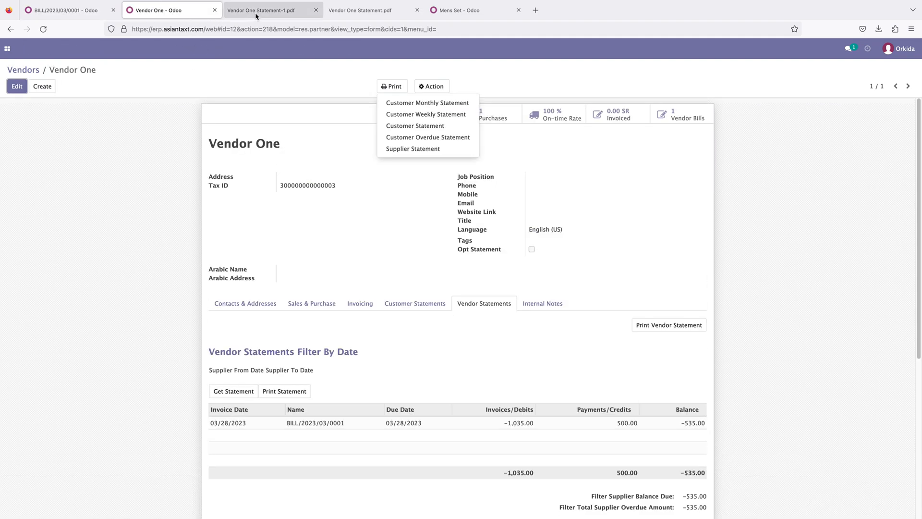
{"action": "left_click", "coordinate": [150, 164]}
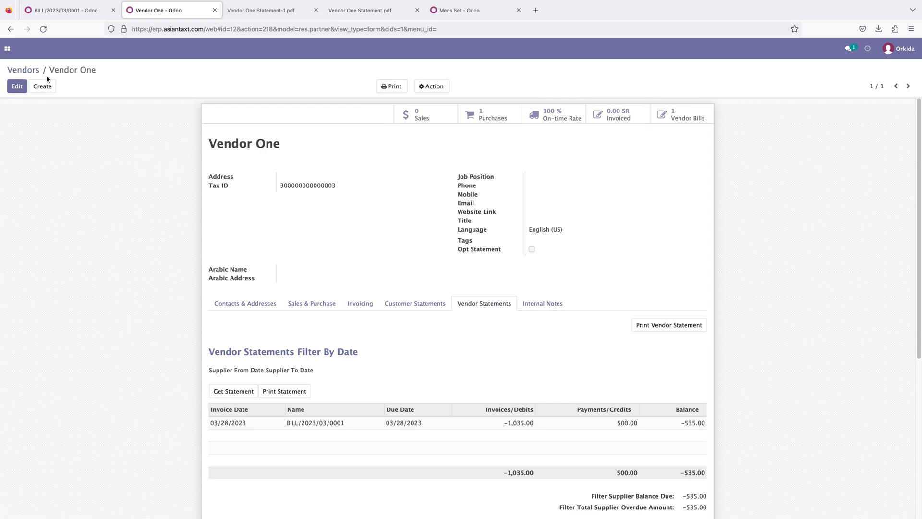
{"action": "left_click", "coordinate": [29, 72]}
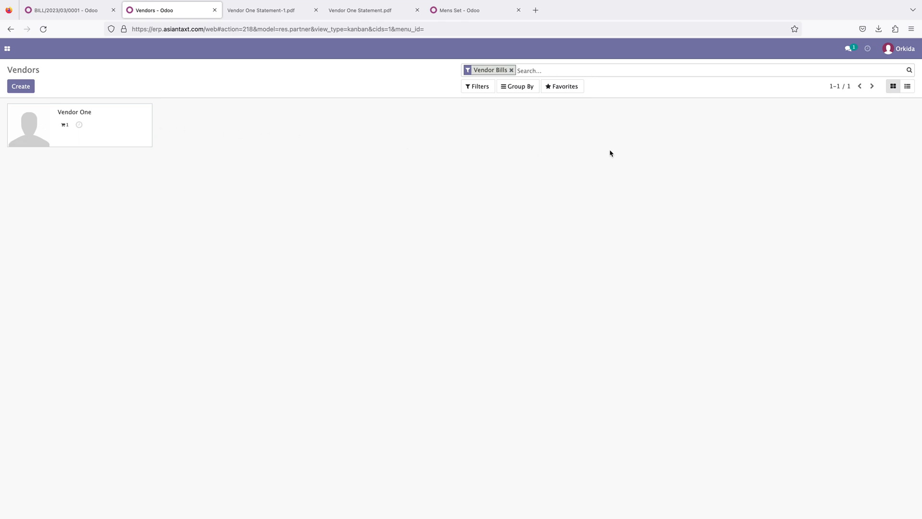
Step: Open Vendor One's record, show its vendor statements, and print the Supplier Statement
{"action": "left_click", "coordinate": [106, 132]}
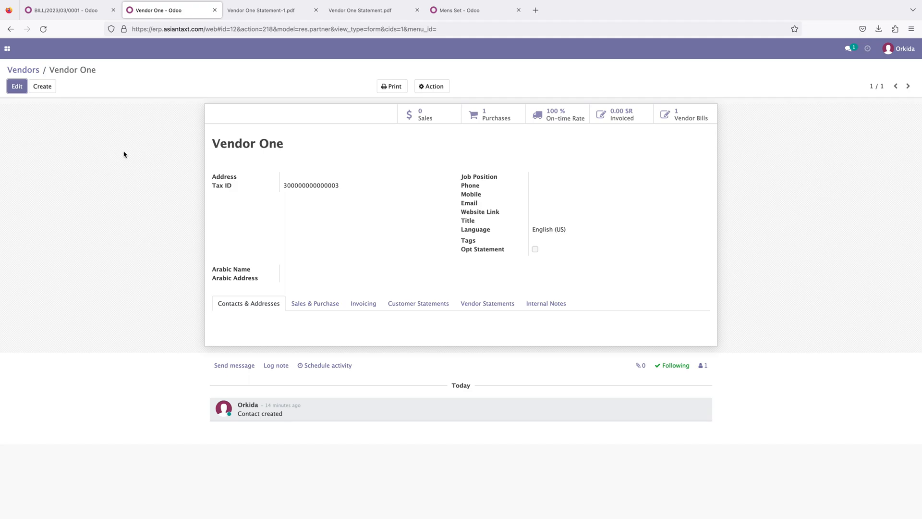
{"action": "left_click", "coordinate": [475, 303]}
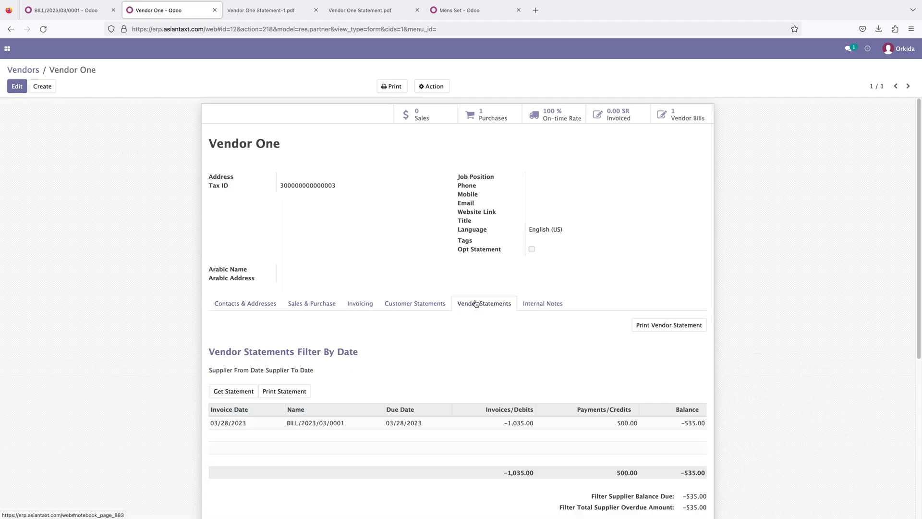
{"action": "left_click", "coordinate": [391, 87]}
{"action": "left_click", "coordinate": [414, 149]}
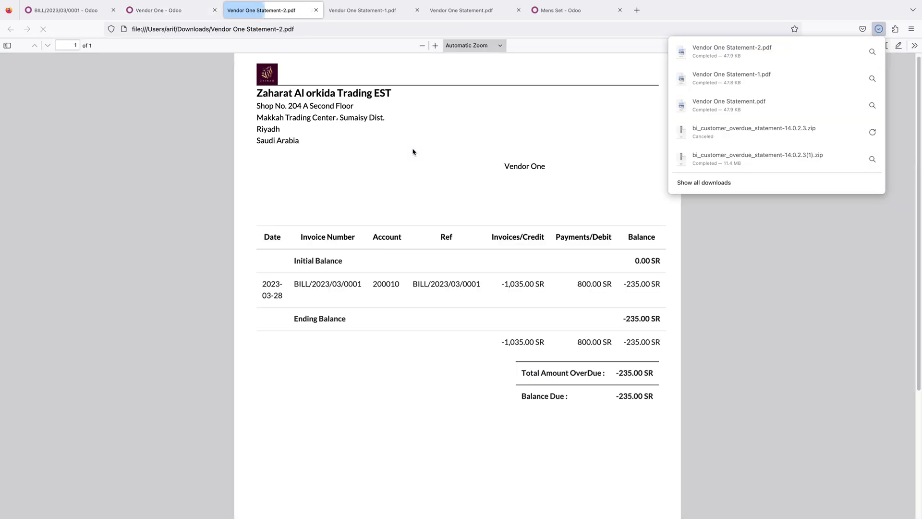
Step: Examine the payments and balance for BILL/2023/03/0001 in the printed vendor statement
{"action": "left_click", "coordinate": [675, 248]}
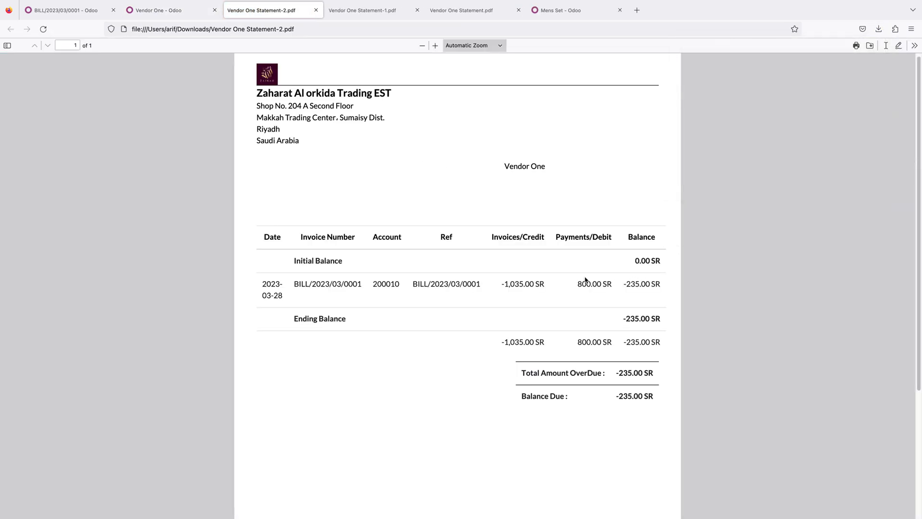
{"action": "left_click_drag", "start_coordinate": [578, 285], "coordinate": [610, 285]}
{"action": "left_click", "coordinate": [595, 293]}
Step: Return to Vendor One's record, regenerate the date-filtered vendor statement, and review the statement tables
{"action": "left_click", "coordinate": [171, 11]}
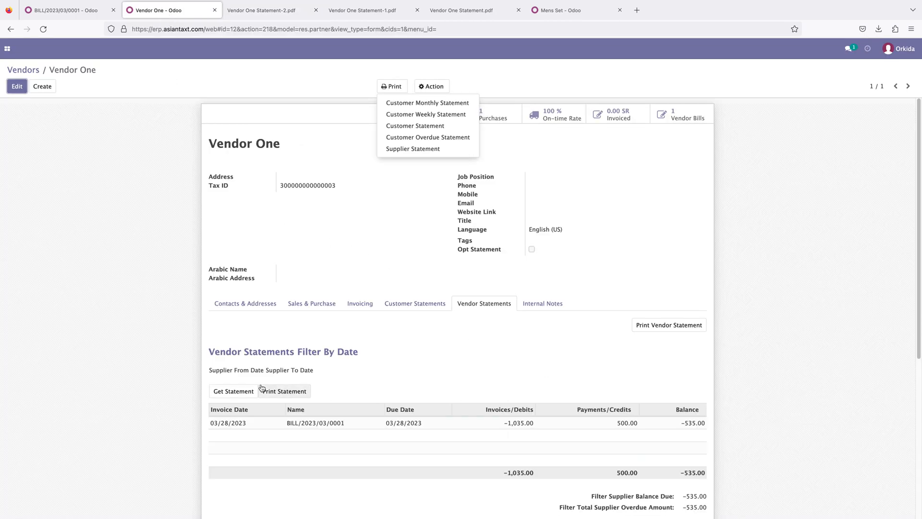
{"action": "left_click", "coordinate": [235, 393]}
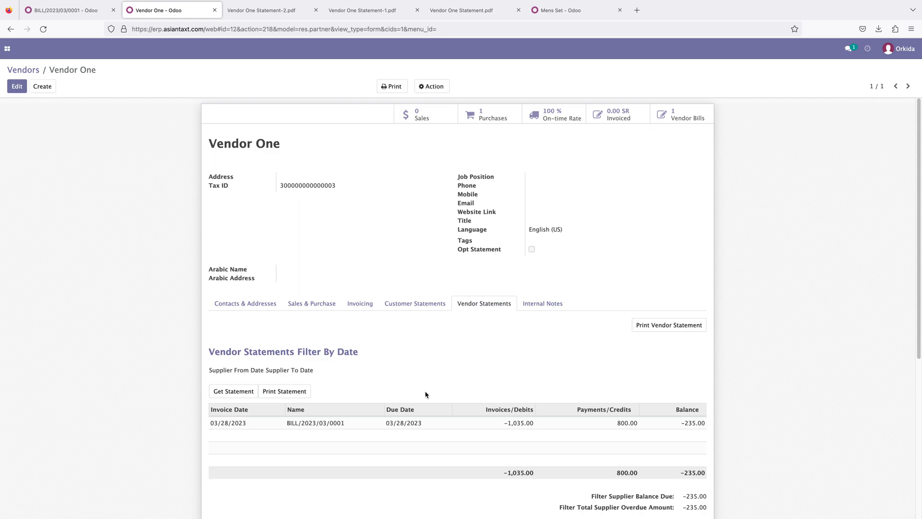
{"action": "scroll", "coordinate": [432, 397], "scroll_direction": "down", "scroll_amount": 3}
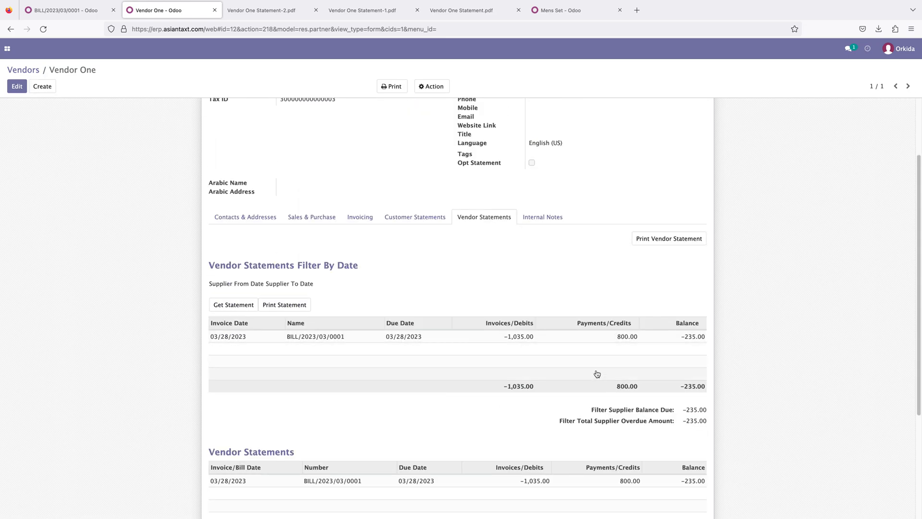
{"action": "scroll", "coordinate": [376, 321], "scroll_direction": "up", "scroll_amount": 1}
{"action": "scroll", "coordinate": [377, 320], "scroll_direction": "up", "scroll_amount": 3}
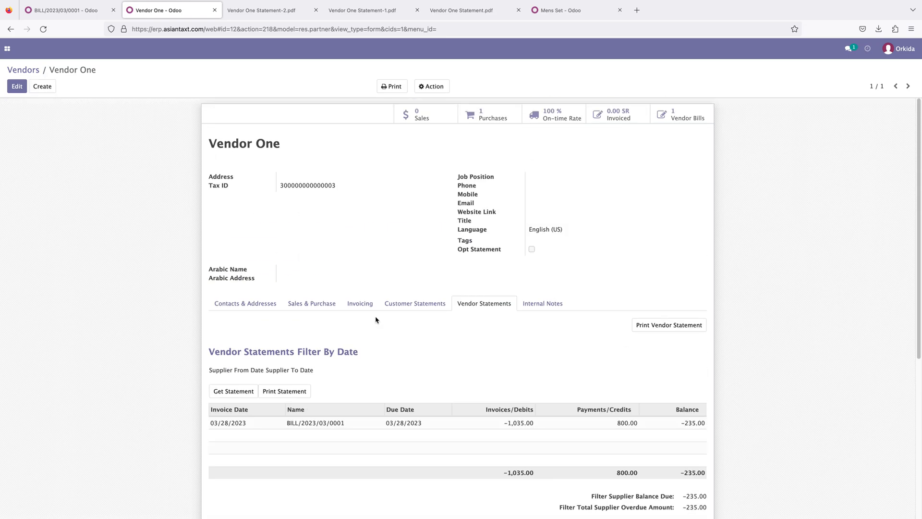
Step: Go back to the accounting tab, open the vendor bills list, and create a new bill for Vendor One
{"action": "left_click", "coordinate": [70, 10]}
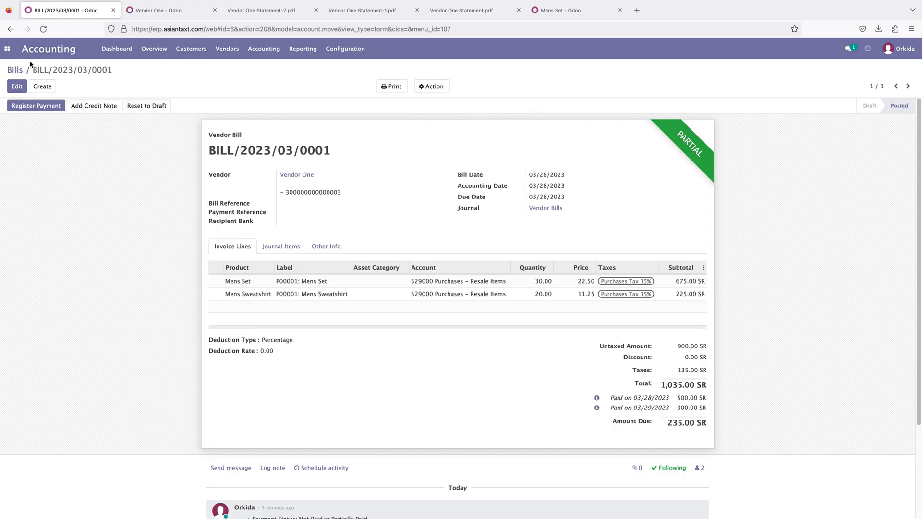
{"action": "left_click", "coordinate": [229, 50]}
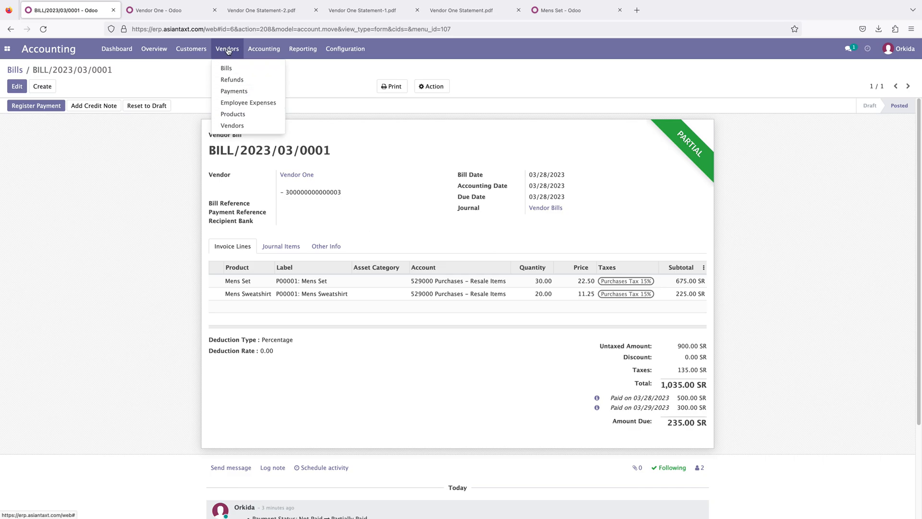
{"action": "left_click", "coordinate": [227, 69]}
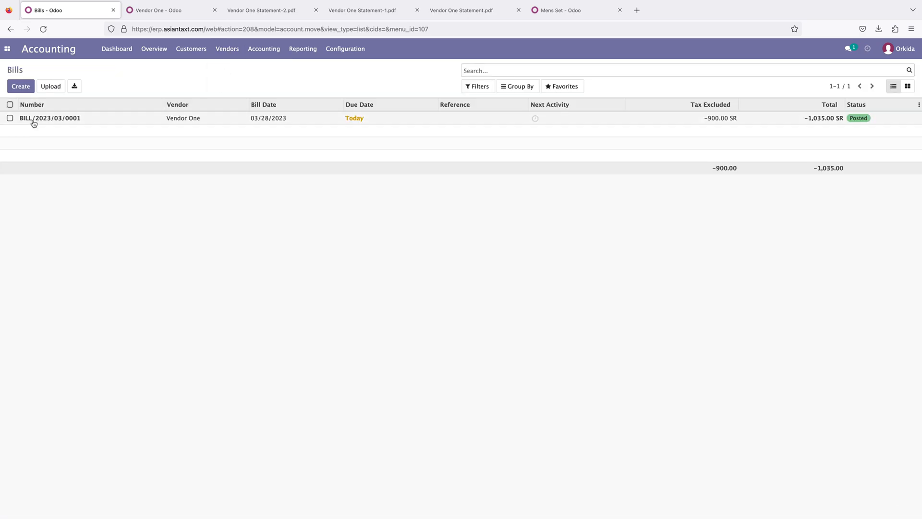
{"action": "left_click", "coordinate": [20, 88]}
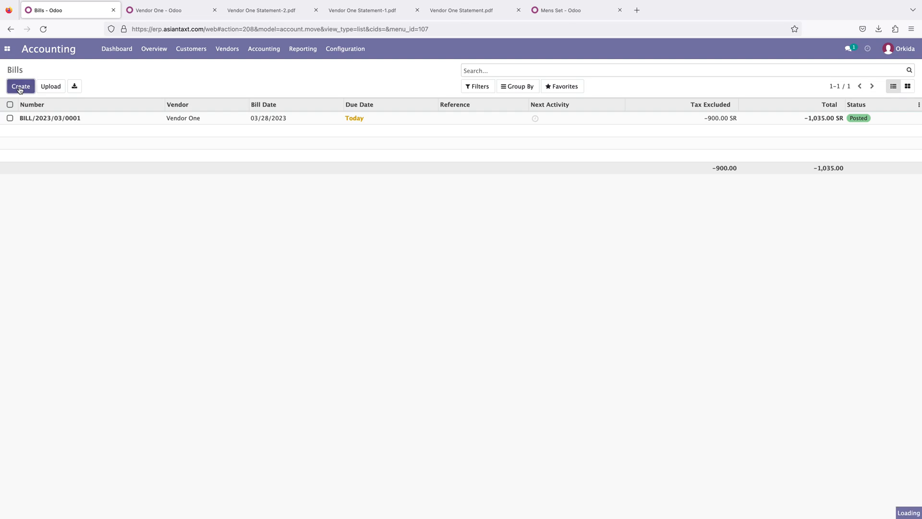
{"action": "left_click", "coordinate": [308, 176]}
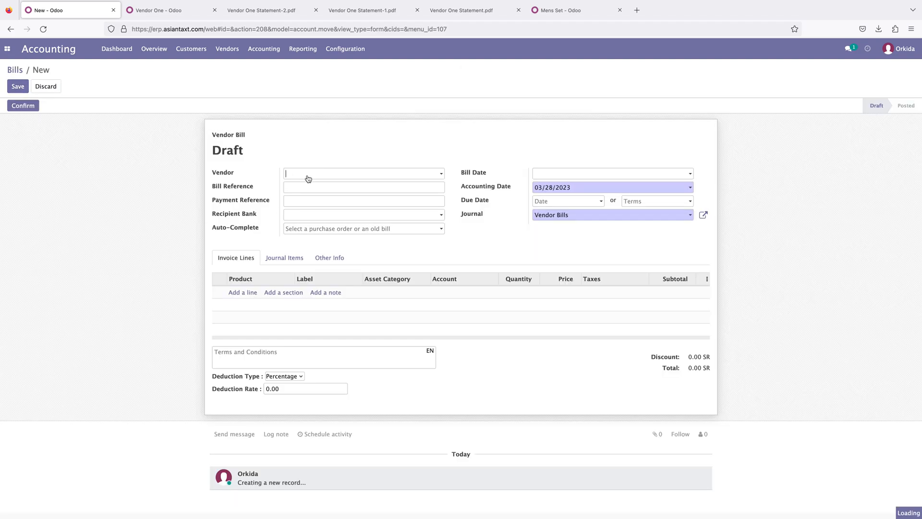
{"action": "left_click", "coordinate": [315, 191]}
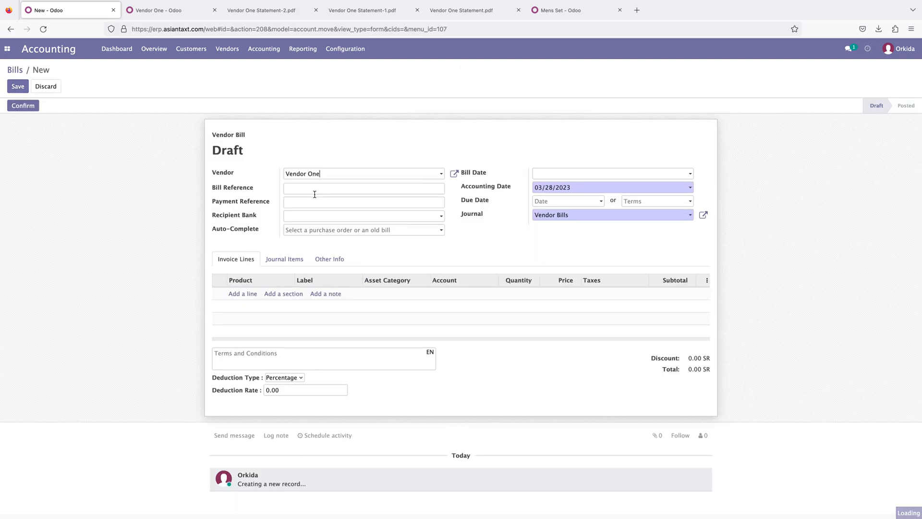
Step: Add an invoice line for Mens Hoodies with a quantity of 10
{"action": "left_click", "coordinate": [250, 296]}
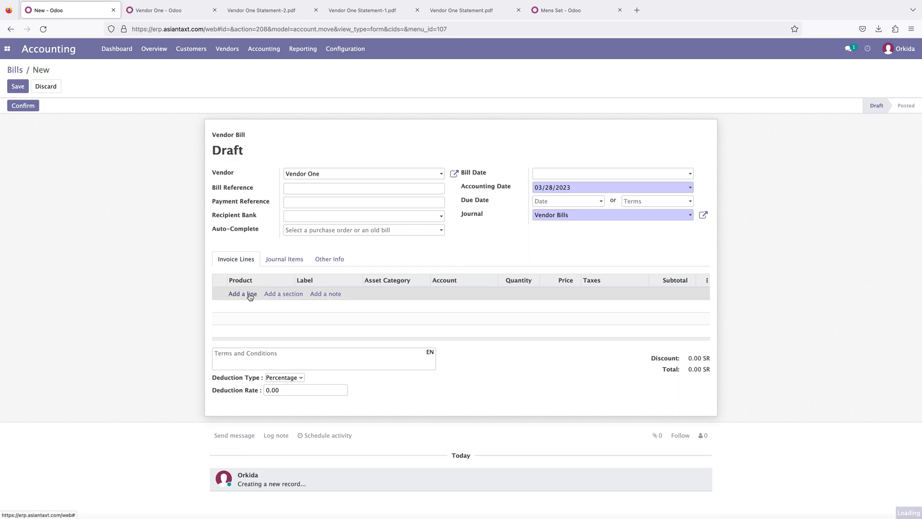
{"action": "left_click", "coordinate": [248, 296]}
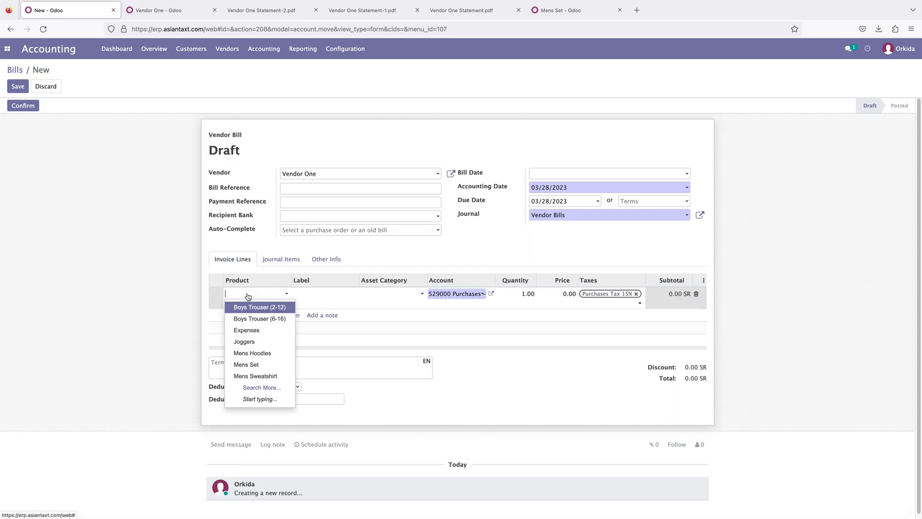
{"action": "left_click", "coordinate": [259, 353]}
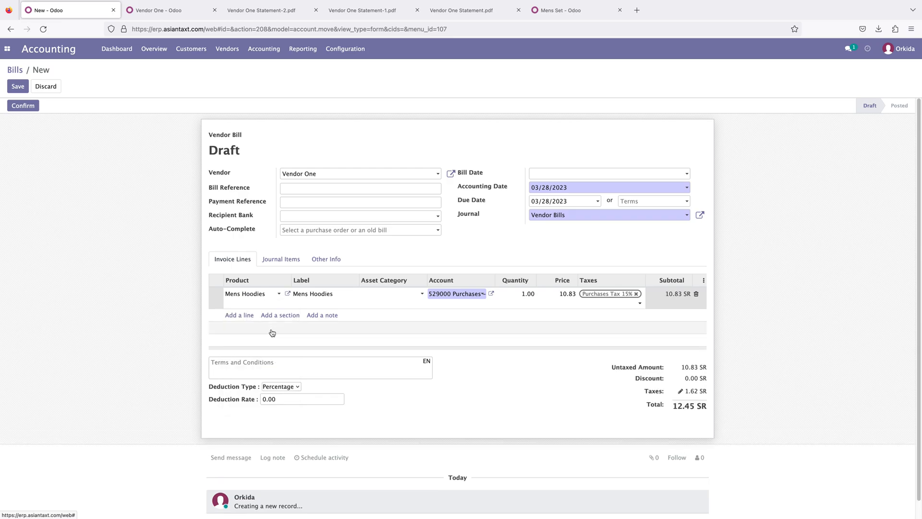
{"action": "left_click", "coordinate": [528, 292]}
{"action": "type", "text": "1"}
{"action": "left_click", "coordinate": [788, 327]}
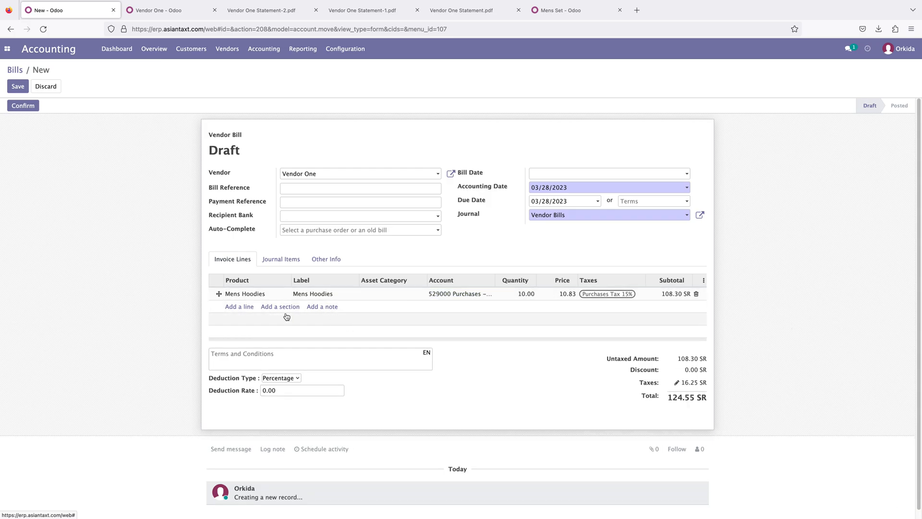
Step: Add a second invoice line for Boys Trouser (6-16) with a quantity of 15
{"action": "left_click", "coordinate": [231, 309]}
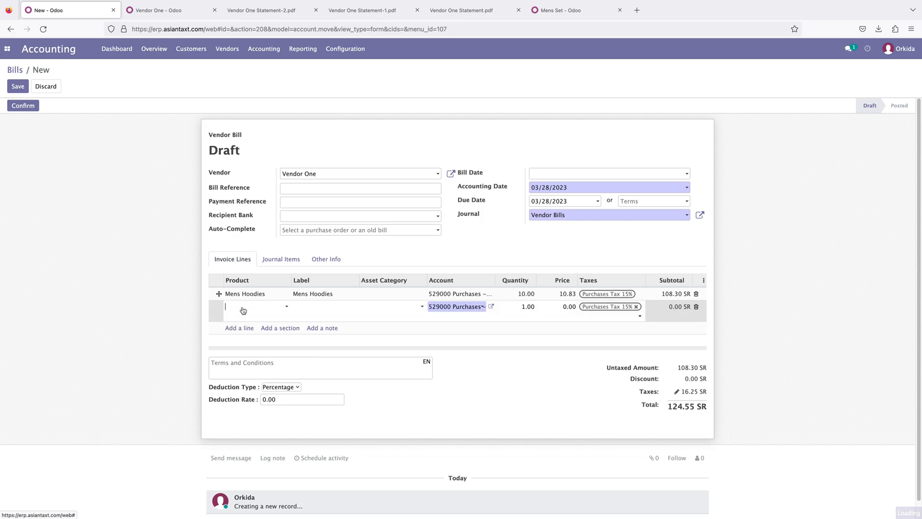
{"action": "left_click", "coordinate": [243, 310]}
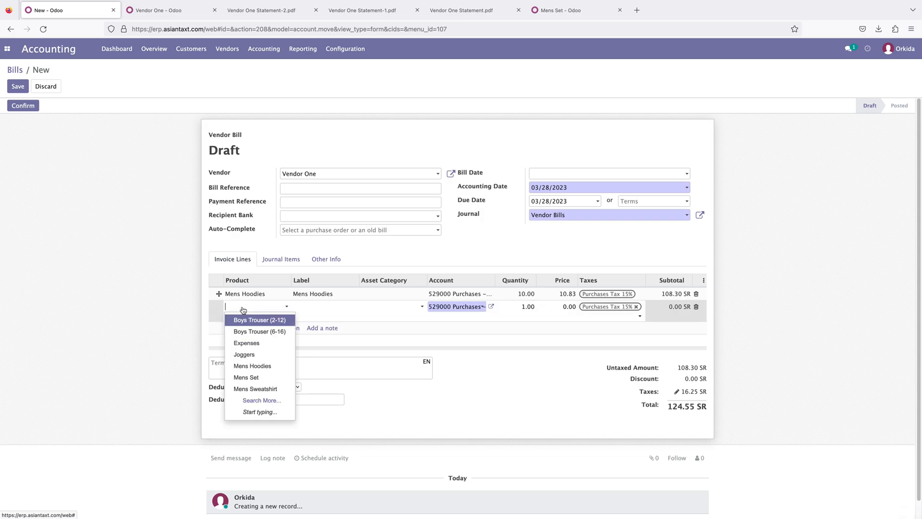
{"action": "left_click", "coordinate": [260, 331]}
{"action": "left_click", "coordinate": [526, 308]}
{"action": "type", "text": "1"}
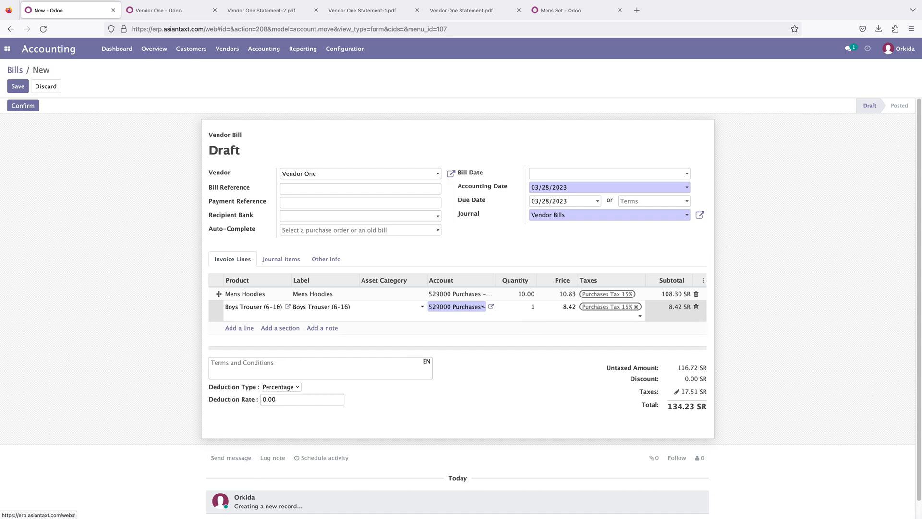
{"action": "type", "text": "0"}
{"action": "left_click", "coordinate": [554, 375]}
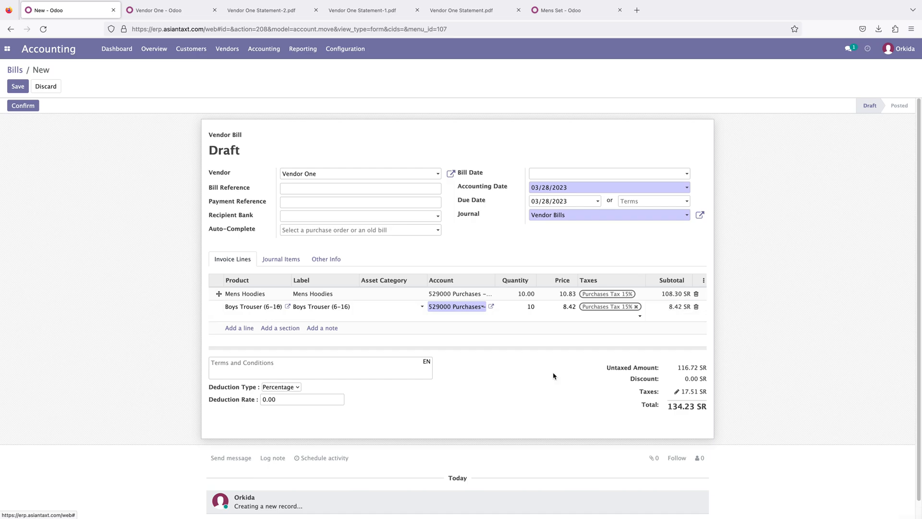
{"action": "left_click", "coordinate": [526, 307]}
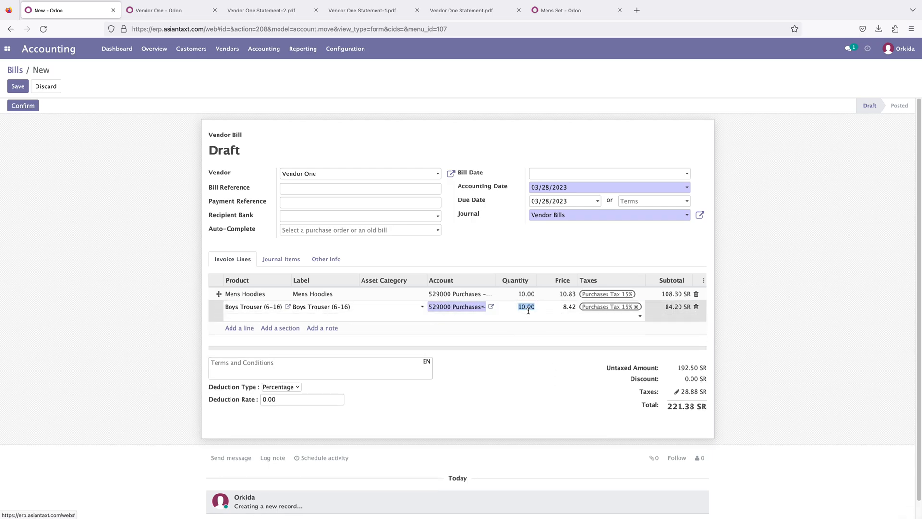
{"action": "type", "text": "15"}
{"action": "left_click", "coordinate": [754, 319]}
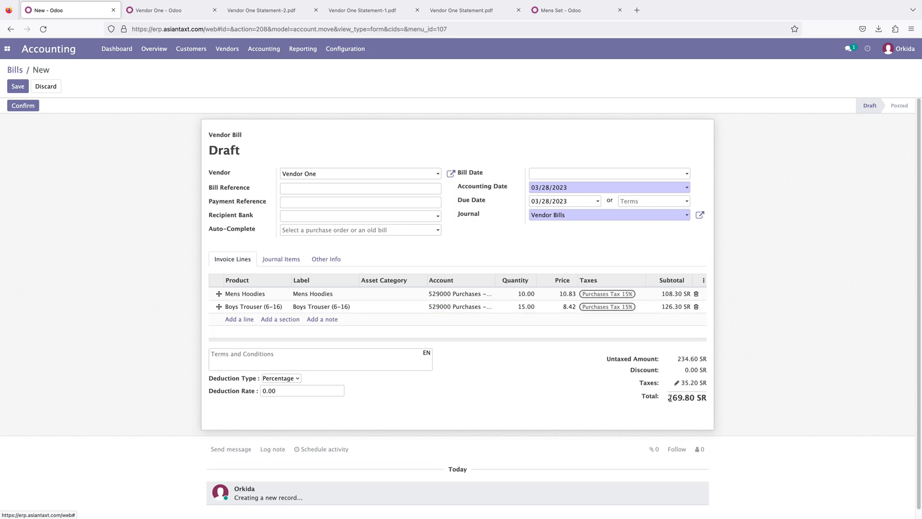
Step: Change the line quantities to 12 for Mens Hoodies and 16 for Boys Trouser (6-16)
{"action": "left_click_drag", "start_coordinate": [667, 398], "coordinate": [687, 397]}
{"action": "left_click", "coordinate": [686, 401]}
{"action": "left_click", "coordinate": [528, 293]}
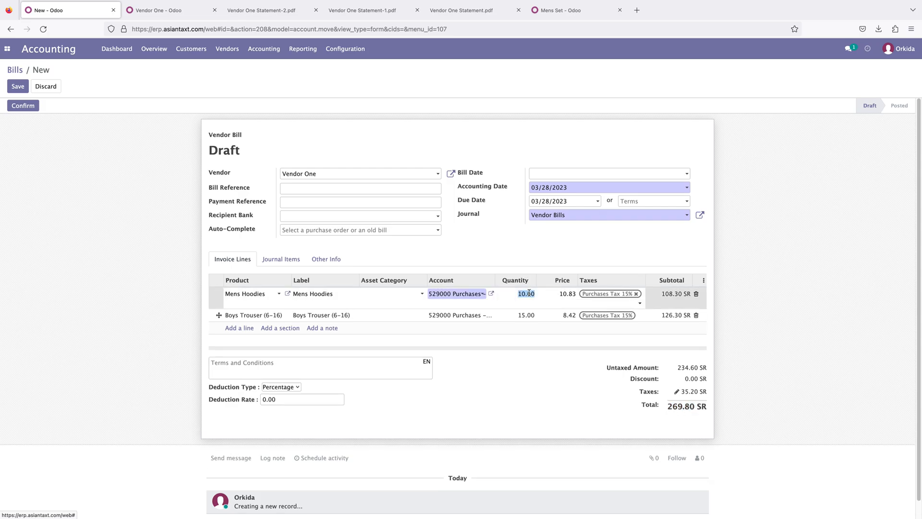
{"action": "type", "text": "1"}
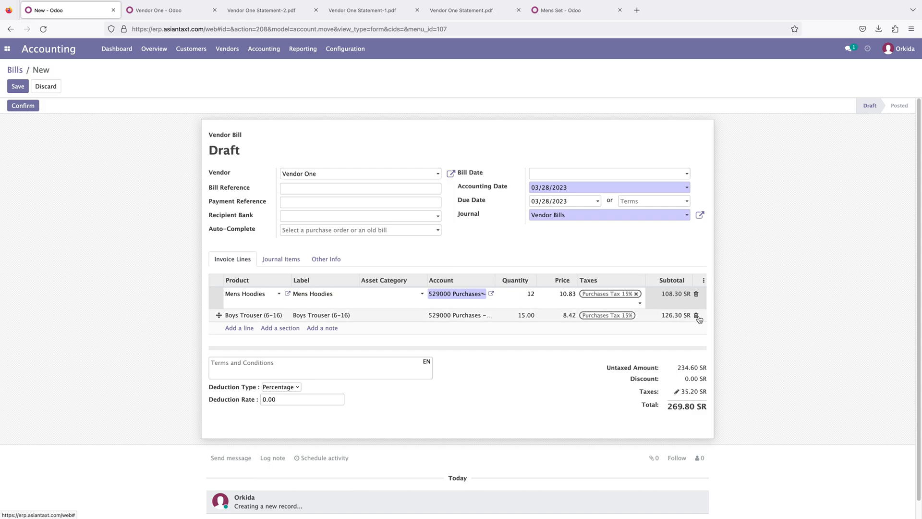
{"action": "type", "text": "2"}
{"action": "left_click", "coordinate": [733, 331]}
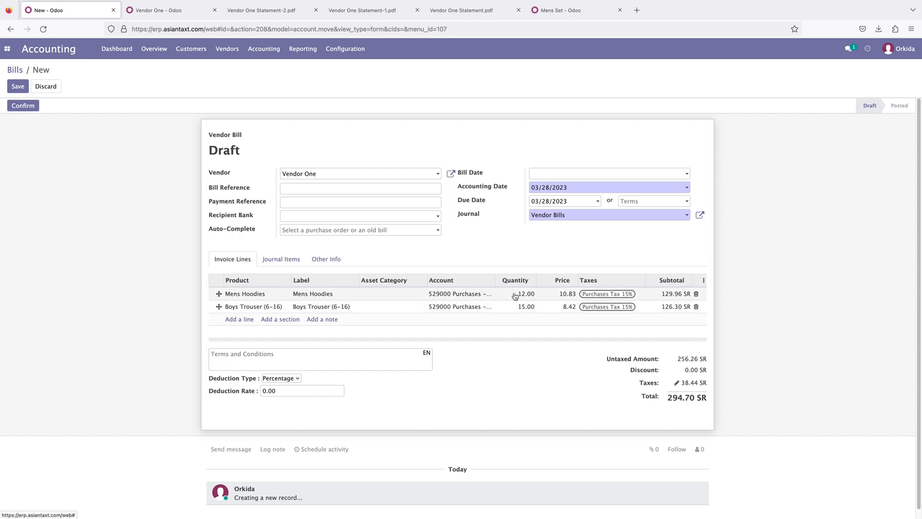
{"action": "left_click", "coordinate": [528, 306]}
{"action": "type", "text": "16"}
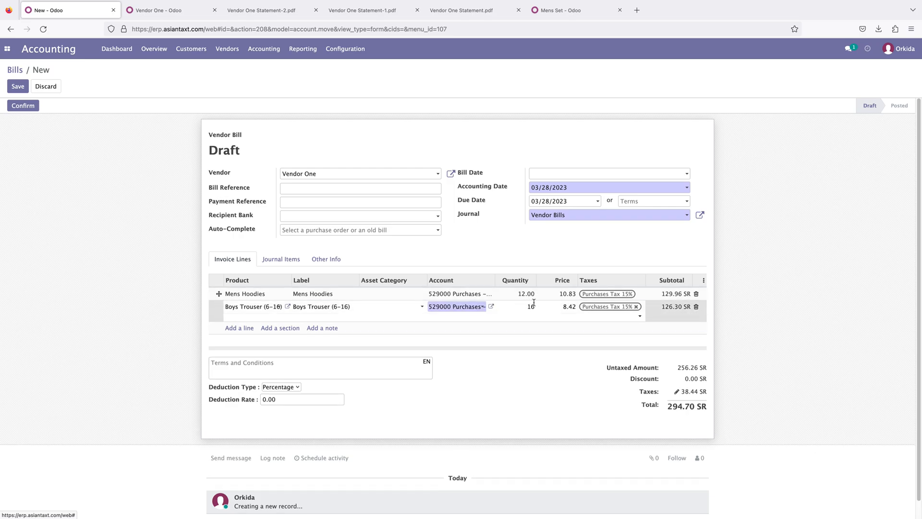
{"action": "left_click", "coordinate": [756, 314]}
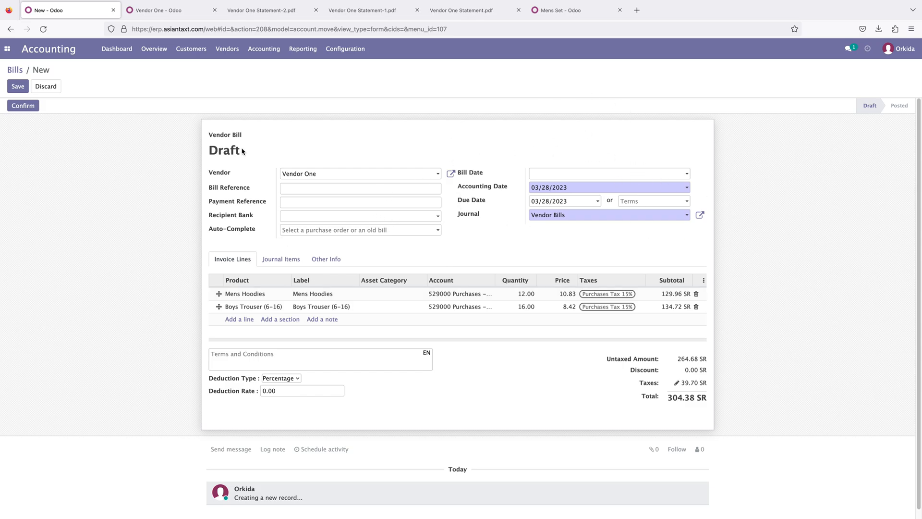
Step: Set the bill date to 03/28/2023, keep the Percentage deduction type, and confirm the bill
{"action": "left_click", "coordinate": [646, 174]}
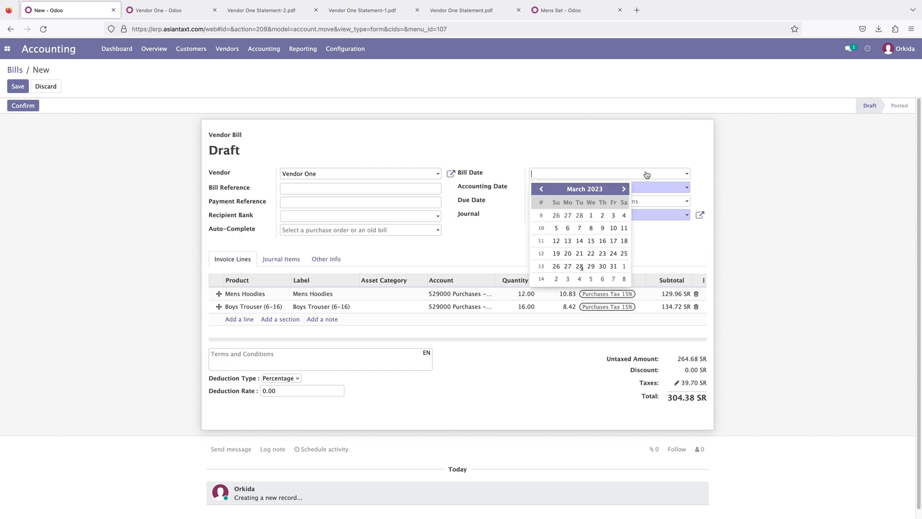
{"action": "left_click", "coordinate": [579, 267]}
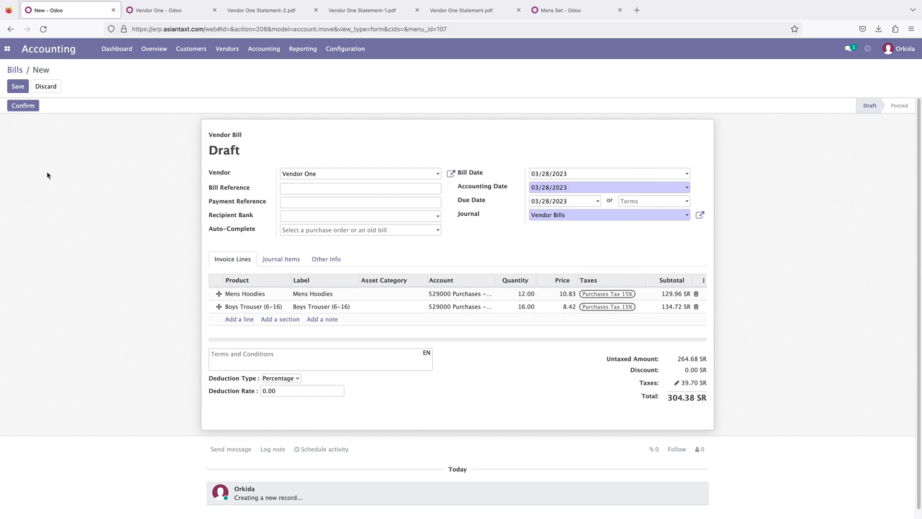
{"action": "left_click", "coordinate": [27, 108]}
{"action": "left_click", "coordinate": [278, 379]}
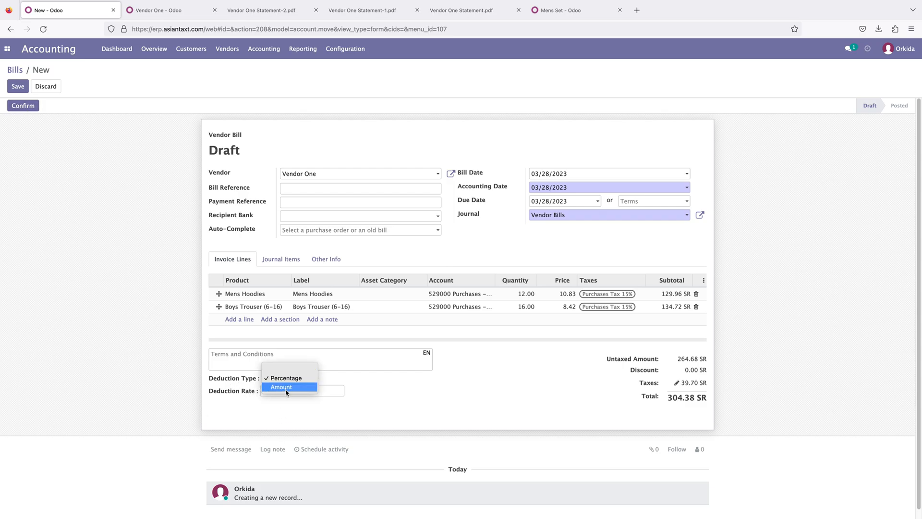
{"action": "left_click", "coordinate": [462, 418]}
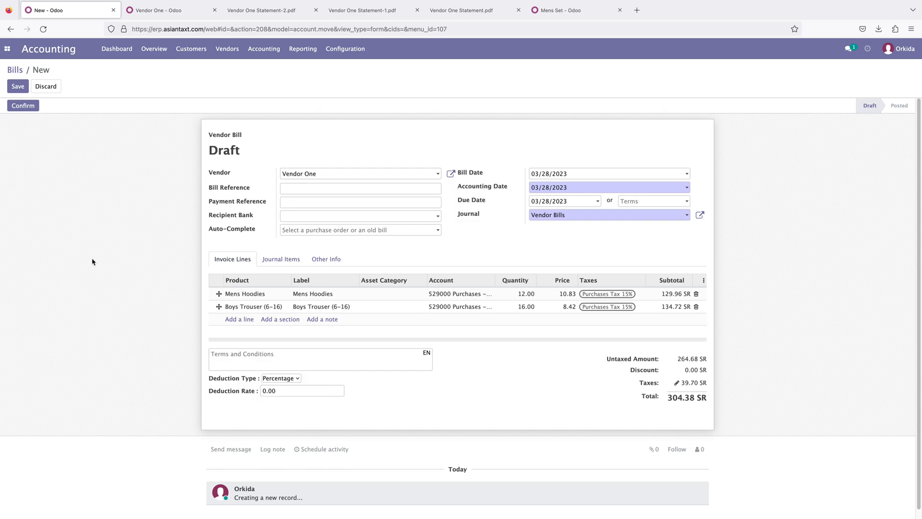
{"action": "left_click", "coordinate": [31, 110]}
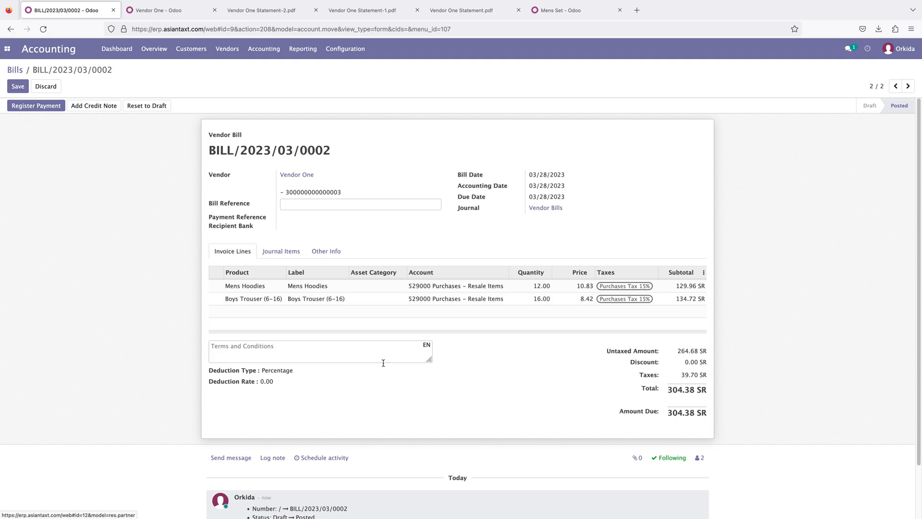
Step: Compare the balance due on the latest printed statement and Vendor One's statement table with the second bill's amount due
{"action": "left_click", "coordinate": [268, 13]}
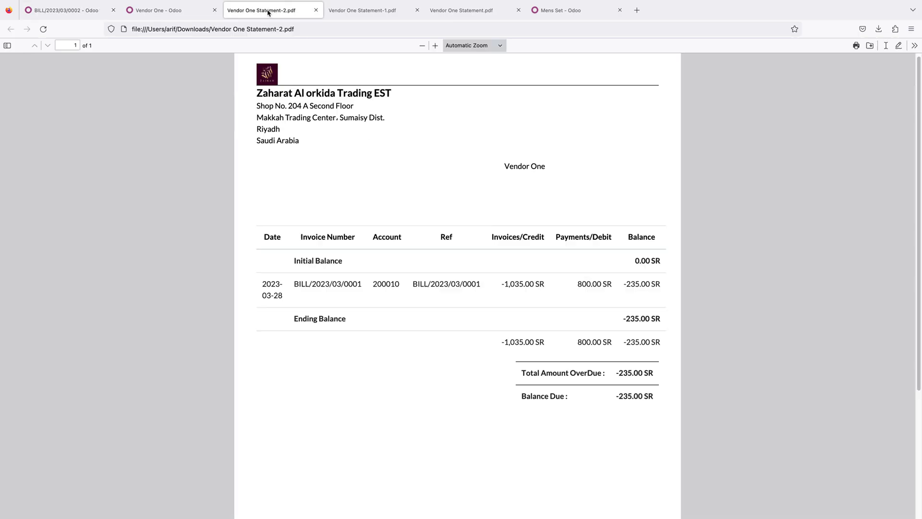
{"action": "left_click_drag", "start_coordinate": [619, 396], "coordinate": [632, 397]}
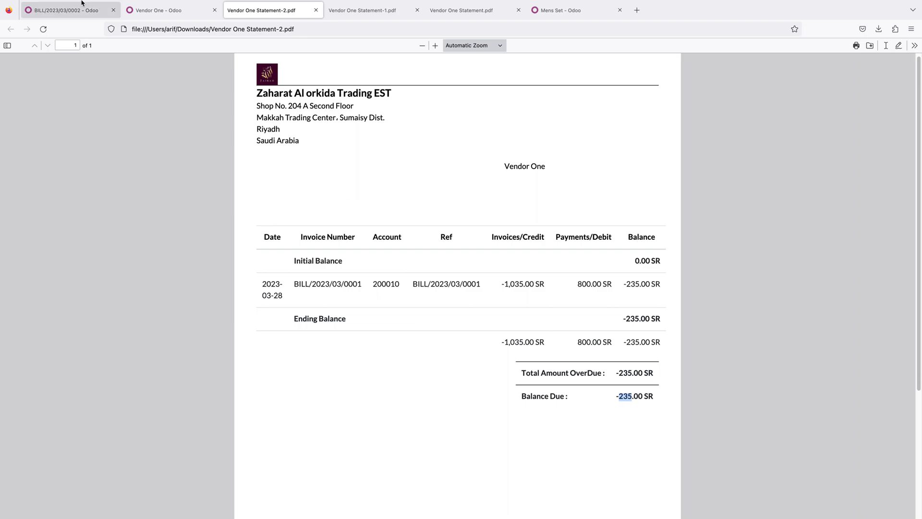
{"action": "left_click", "coordinate": [151, 15]}
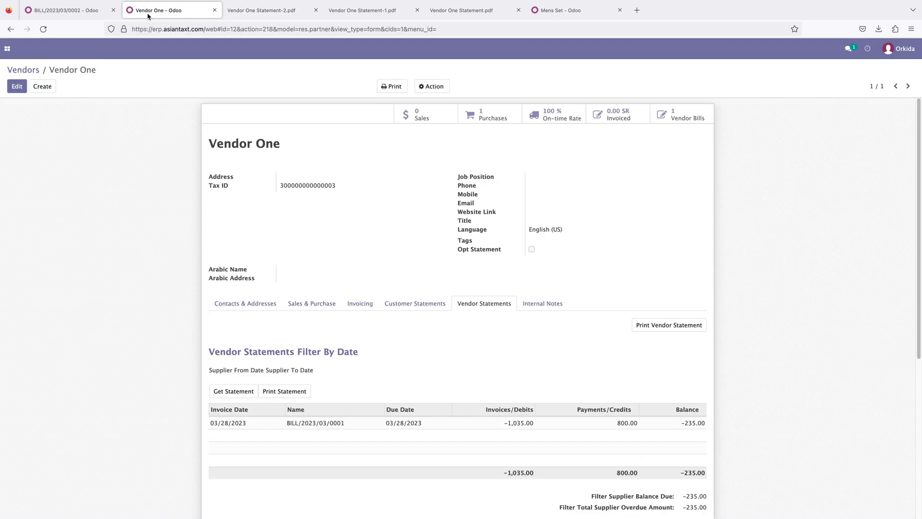
{"action": "left_click", "coordinate": [87, 11]}
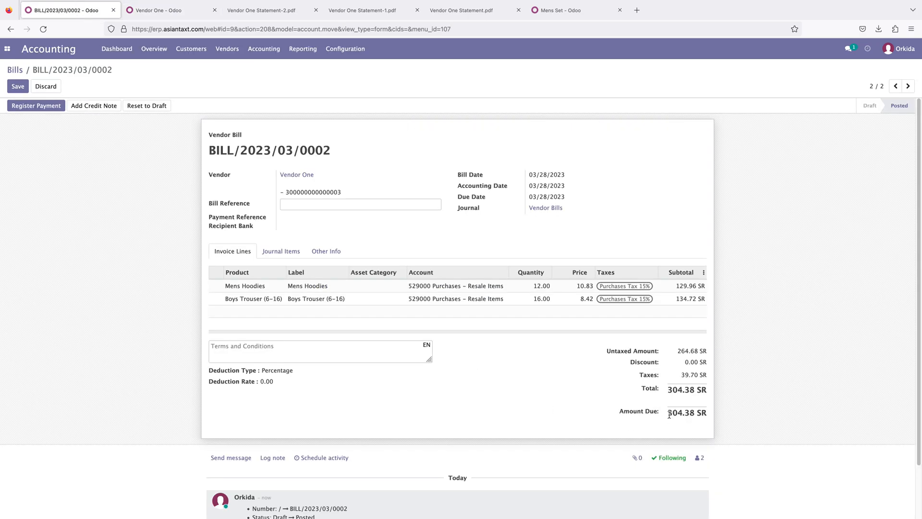
{"action": "left_click_drag", "start_coordinate": [623, 412], "coordinate": [653, 413]}
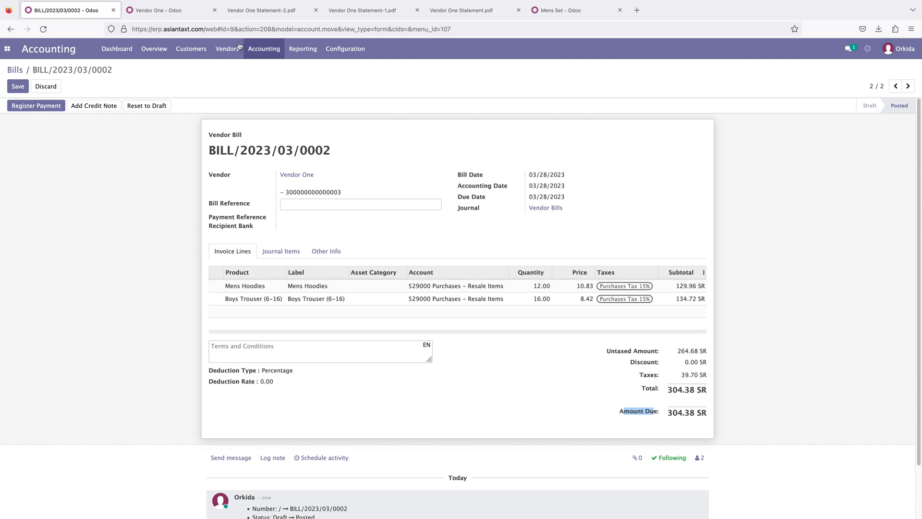
{"action": "left_click", "coordinate": [166, 11]}
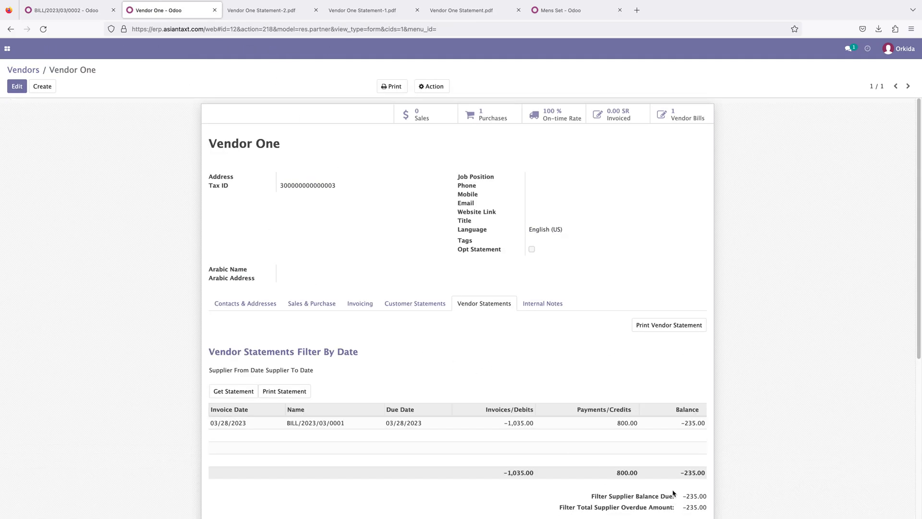
{"action": "scroll", "coordinate": [674, 493], "scroll_direction": "down", "scroll_amount": 2}
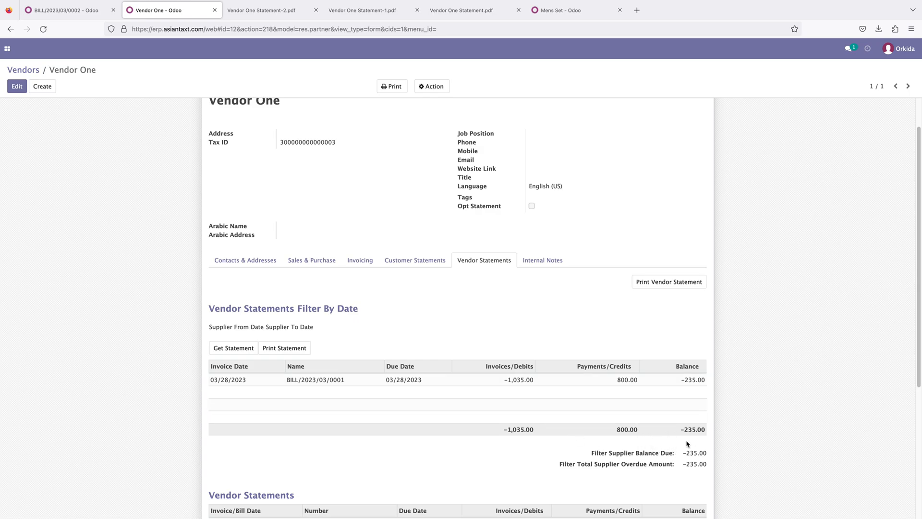
{"action": "scroll", "coordinate": [463, 363], "scroll_direction": "up", "scroll_amount": 2}
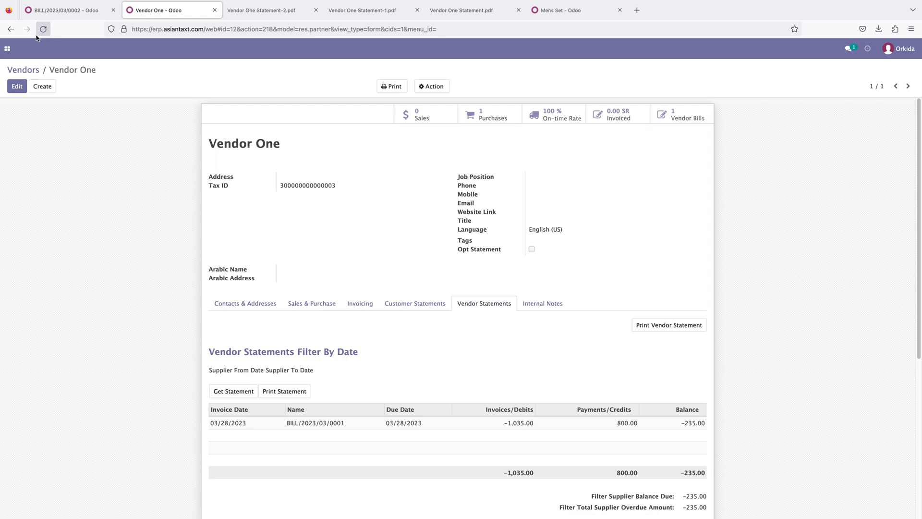
Step: Reopen Vendor One from the Accounting vendors list and get its updated vendor statement
{"action": "left_click", "coordinate": [19, 70]}
{"action": "left_click", "coordinate": [7, 48]}
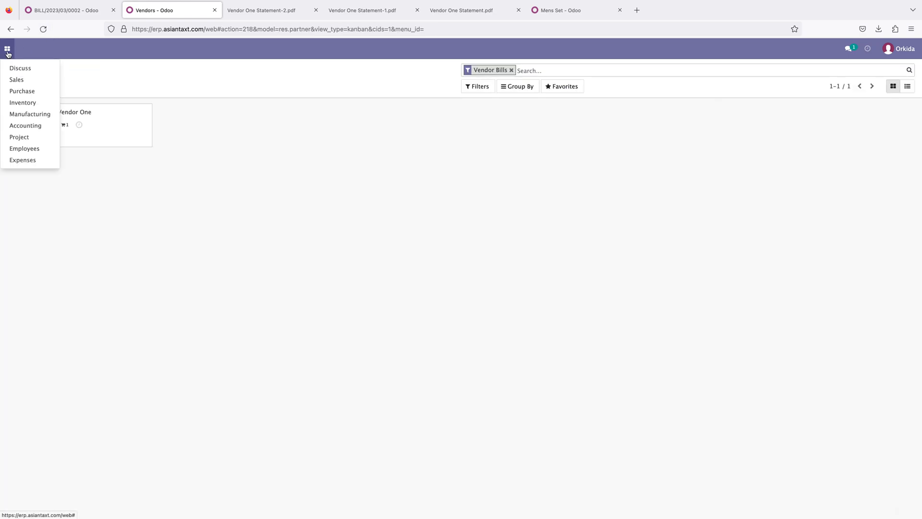
{"action": "left_click", "coordinate": [29, 125]}
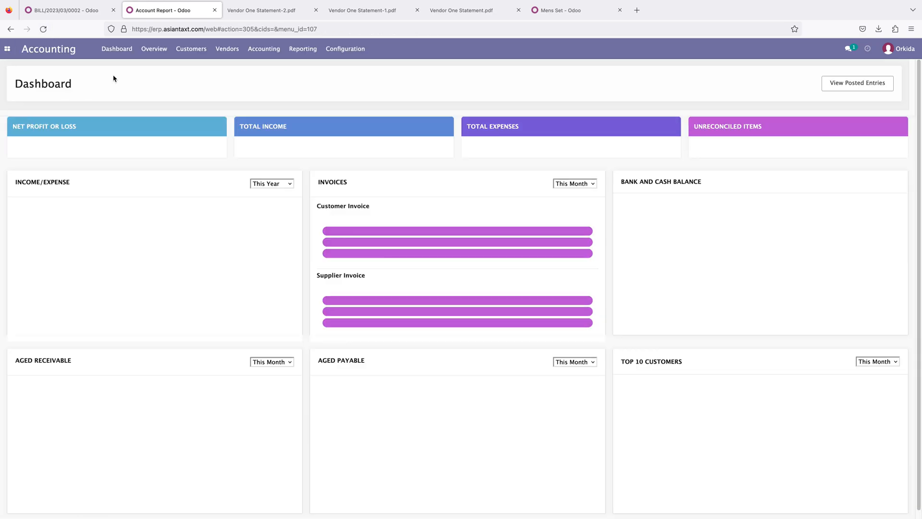
{"action": "left_click", "coordinate": [227, 50]}
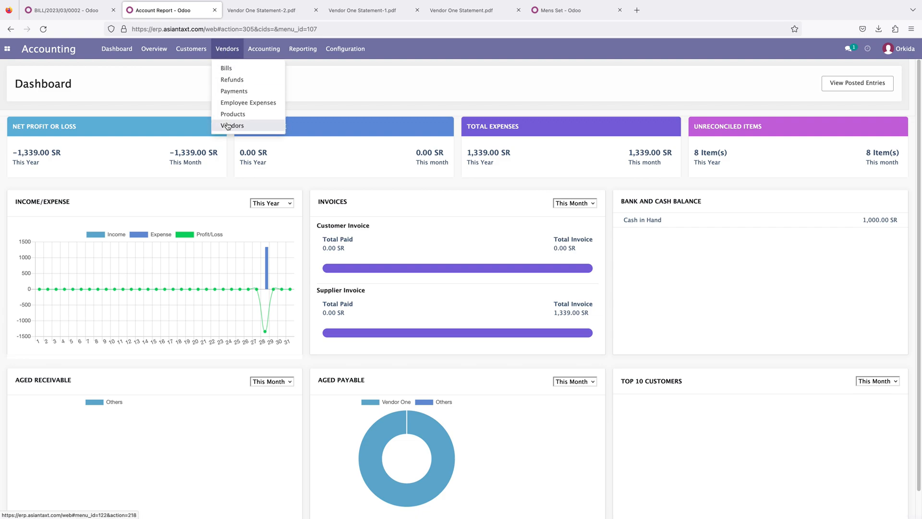
{"action": "left_click", "coordinate": [223, 124]}
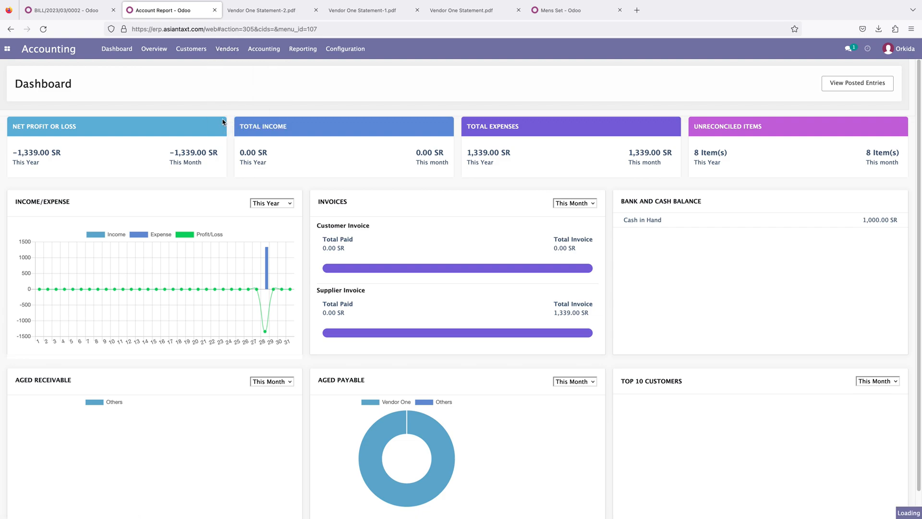
{"action": "left_click", "coordinate": [107, 134]}
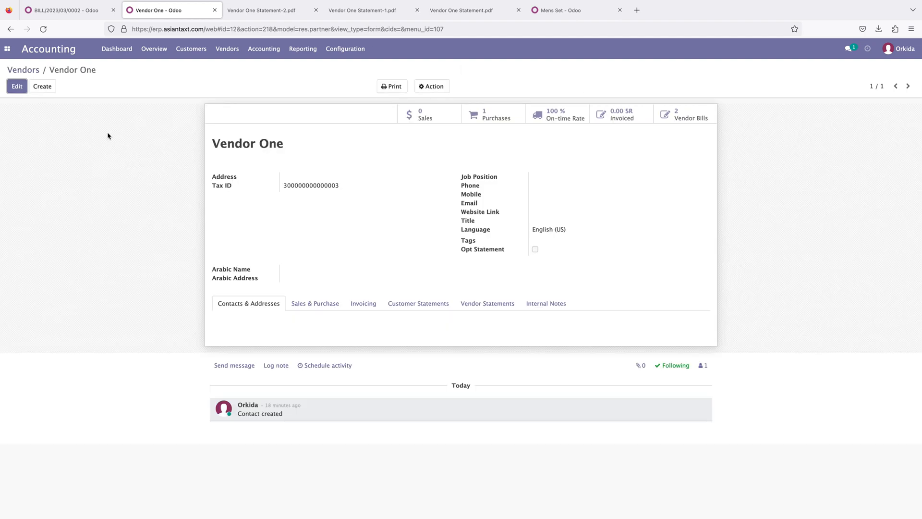
{"action": "left_click", "coordinate": [475, 305]}
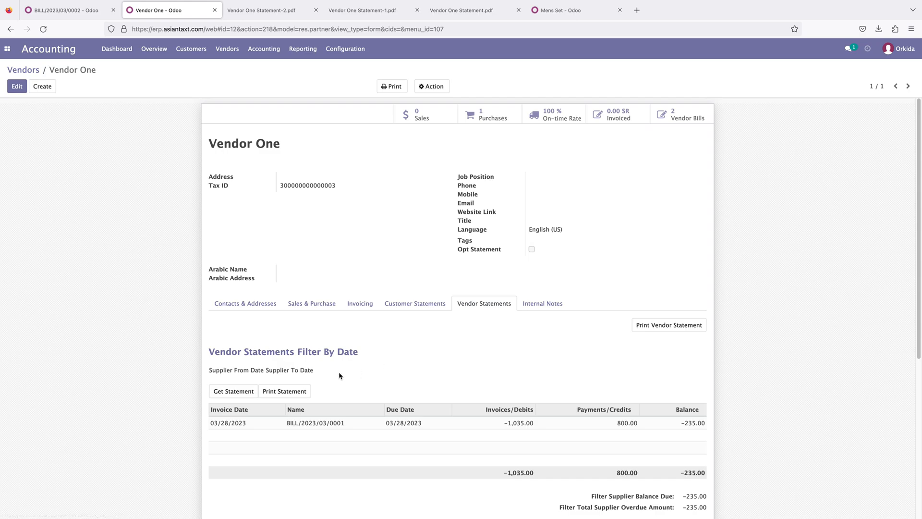
{"action": "left_click", "coordinate": [230, 393]}
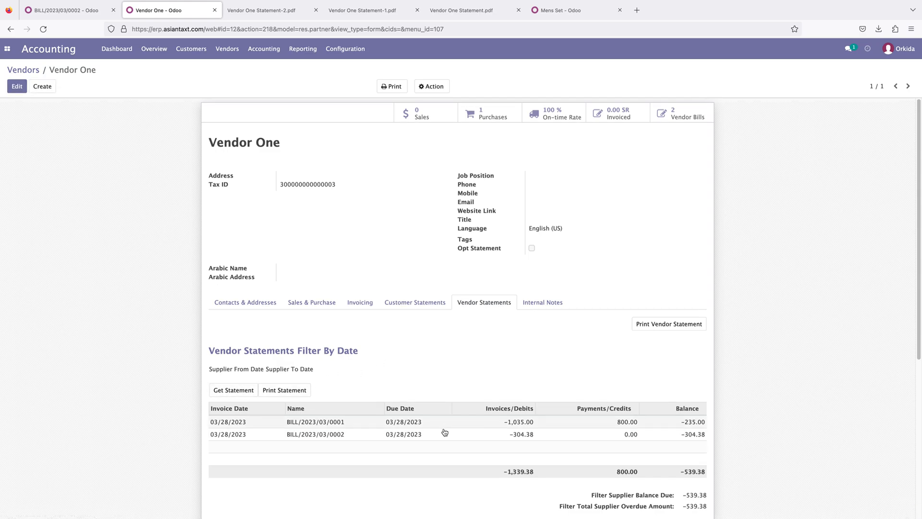
Step: Check the updated vendor statement against the earlier PDF's balance due and the second bill's amount due
{"action": "scroll", "coordinate": [461, 423], "scroll_direction": "down", "scroll_amount": 1}
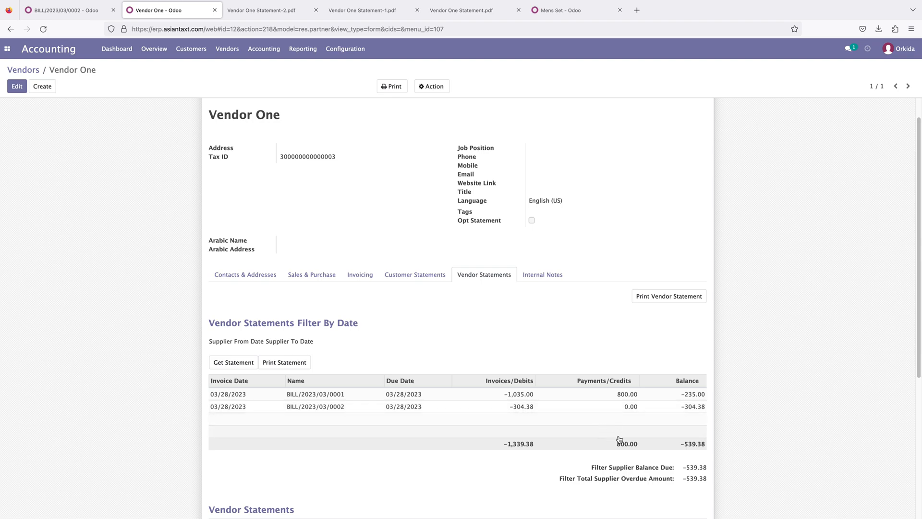
{"action": "left_click", "coordinate": [255, 14]}
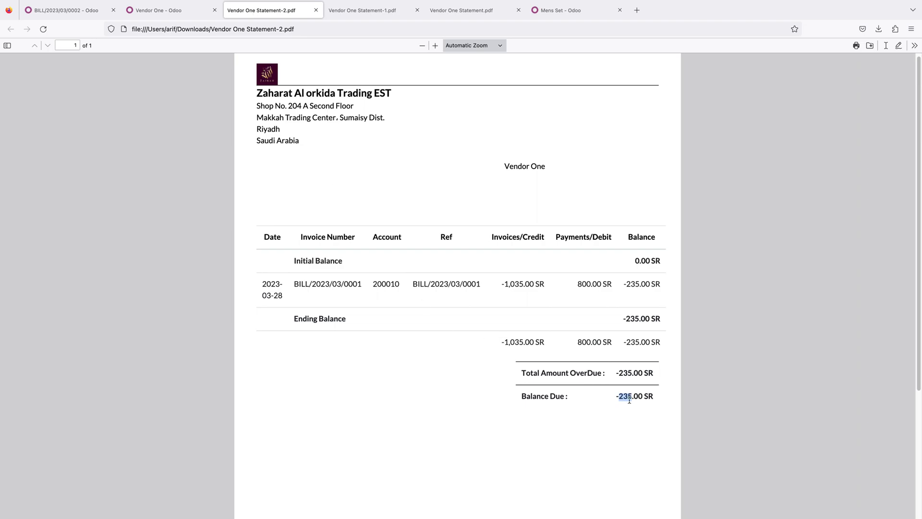
{"action": "left_click", "coordinate": [147, 16]}
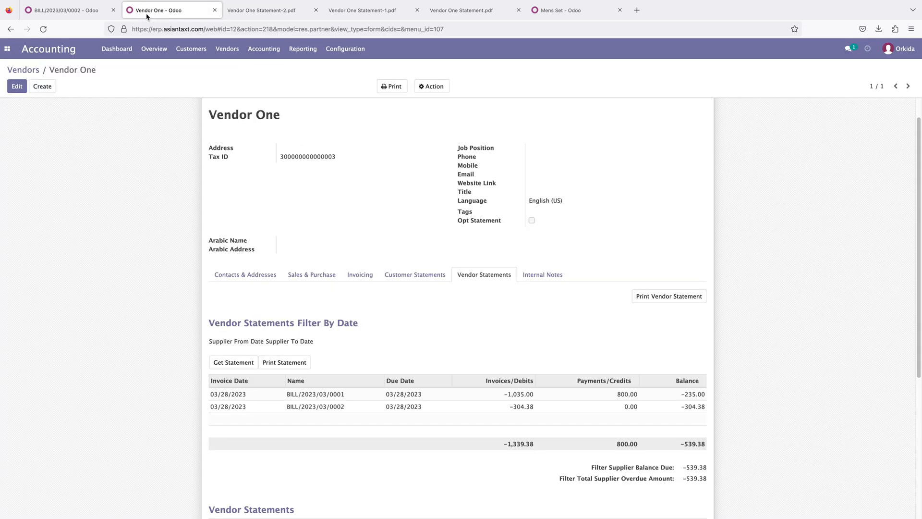
{"action": "left_click", "coordinate": [116, 18]}
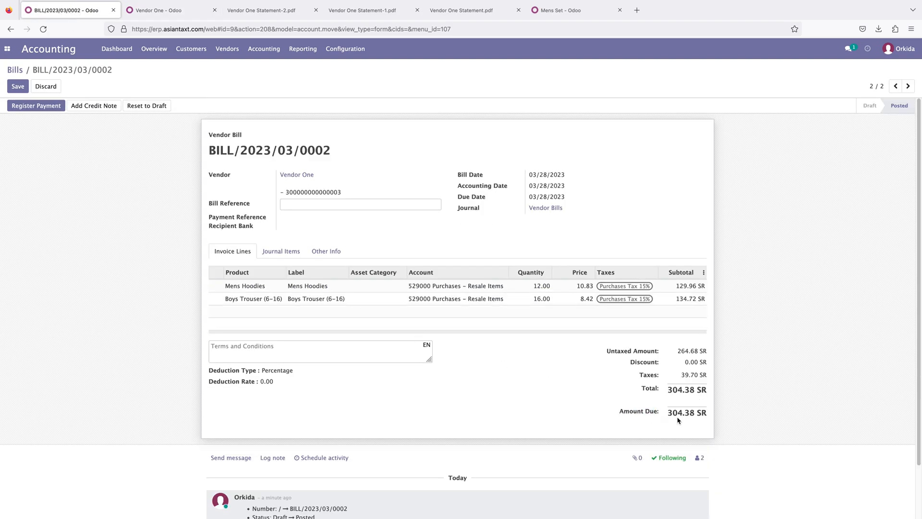
{"action": "left_click", "coordinate": [161, 11]}
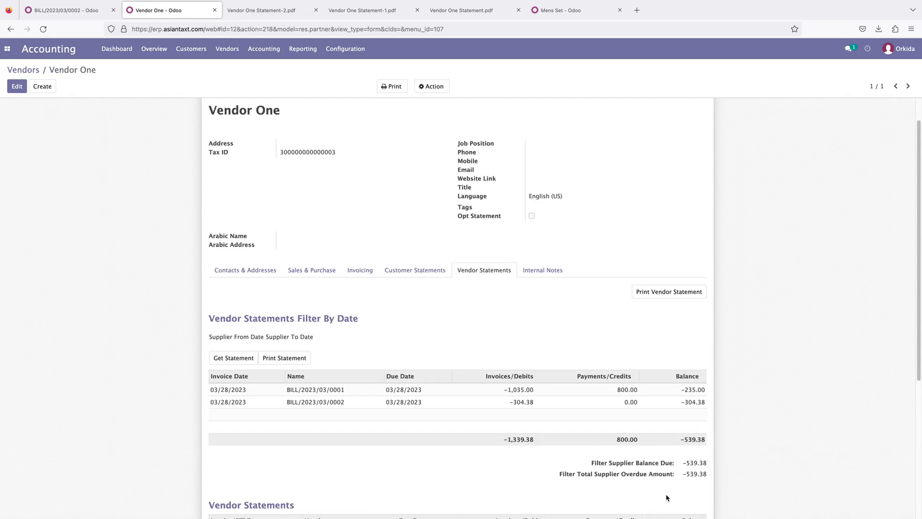
Step: Examine the invoice, payment and balance totals in Vendor One's date-filtered and full statement tables
{"action": "scroll", "coordinate": [643, 480], "scroll_direction": "down", "scroll_amount": 2}
{"action": "left_click", "coordinate": [688, 431]}
{"action": "left_click_drag", "start_coordinate": [687, 430], "coordinate": [707, 432]}
{"action": "left_click", "coordinate": [694, 445]}
{"action": "scroll", "coordinate": [685, 449], "scroll_direction": "down", "scroll_amount": 1}
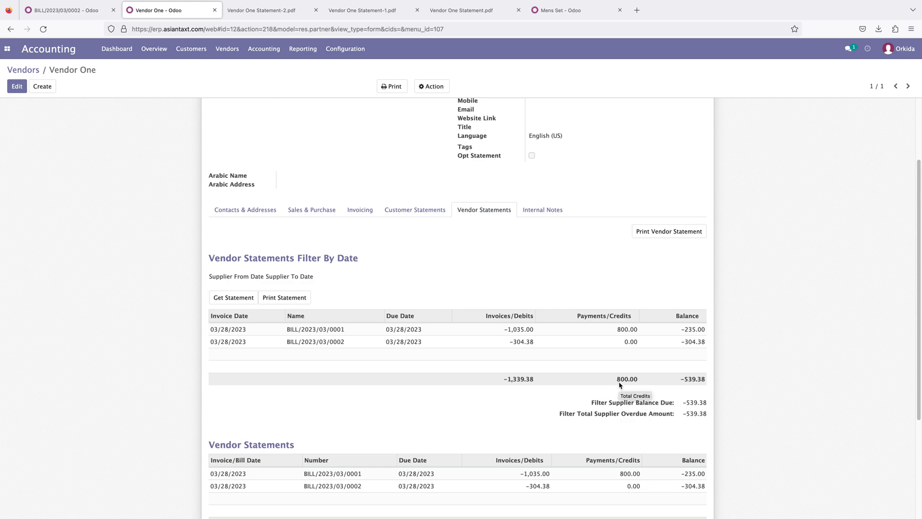
{"action": "scroll", "coordinate": [608, 456], "scroll_direction": "down", "scroll_amount": 1}
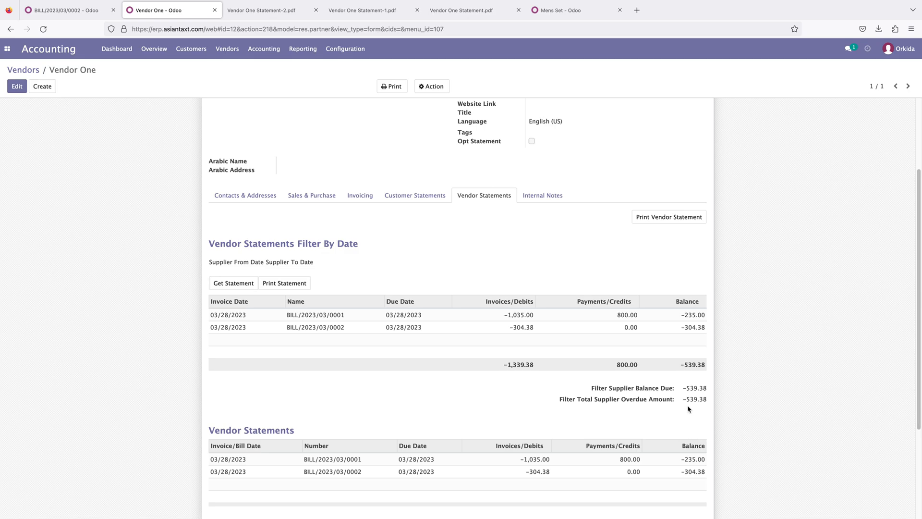
{"action": "scroll", "coordinate": [405, 354], "scroll_direction": "up", "scroll_amount": 3}
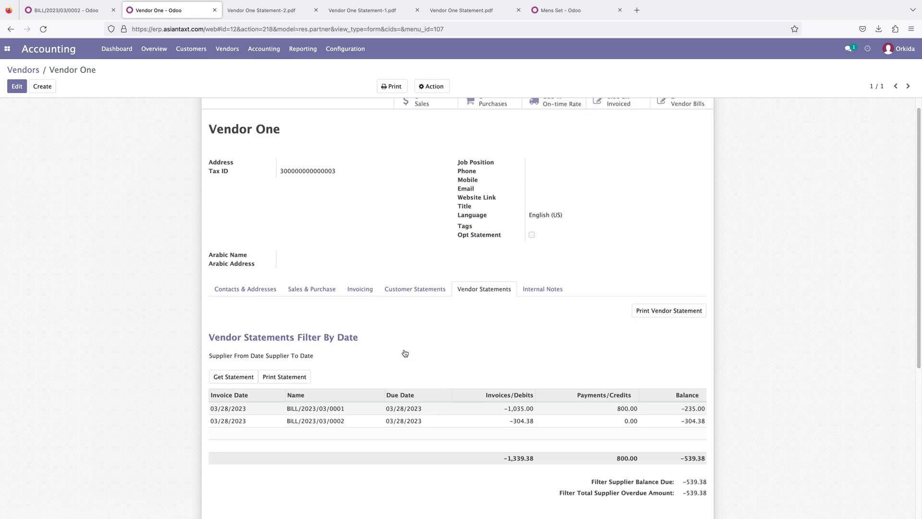
Step: Print Vendor One's updated statement as a PDF and view it
{"action": "left_click", "coordinate": [394, 88]}
{"action": "left_click", "coordinate": [401, 150]}
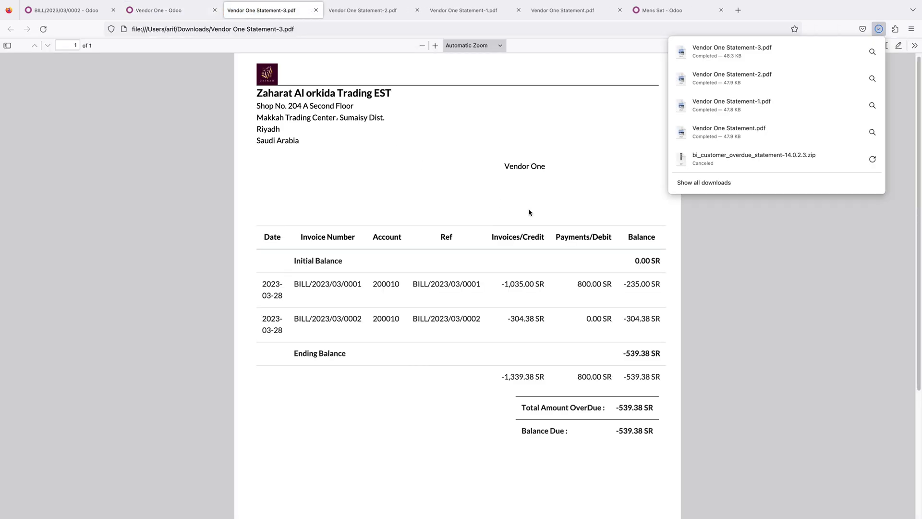
{"action": "left_click", "coordinate": [531, 211]}
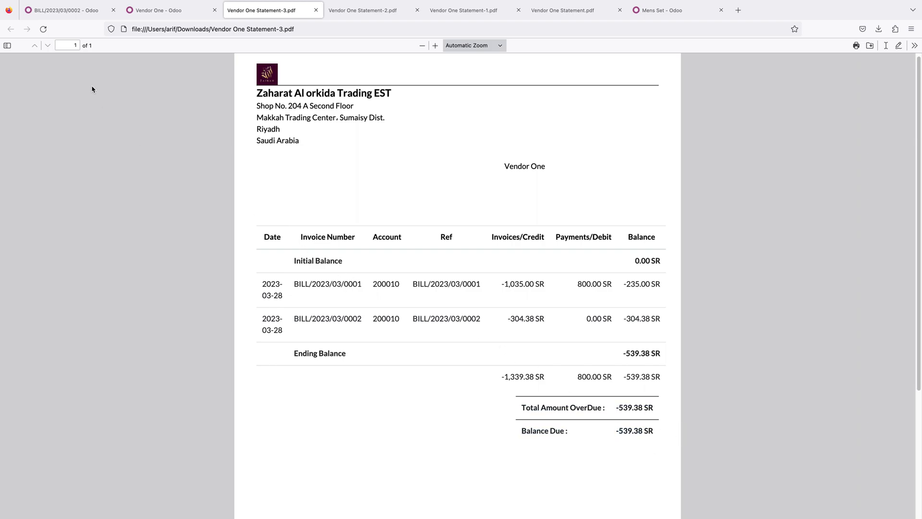
{"action": "left_click", "coordinate": [74, 12]}
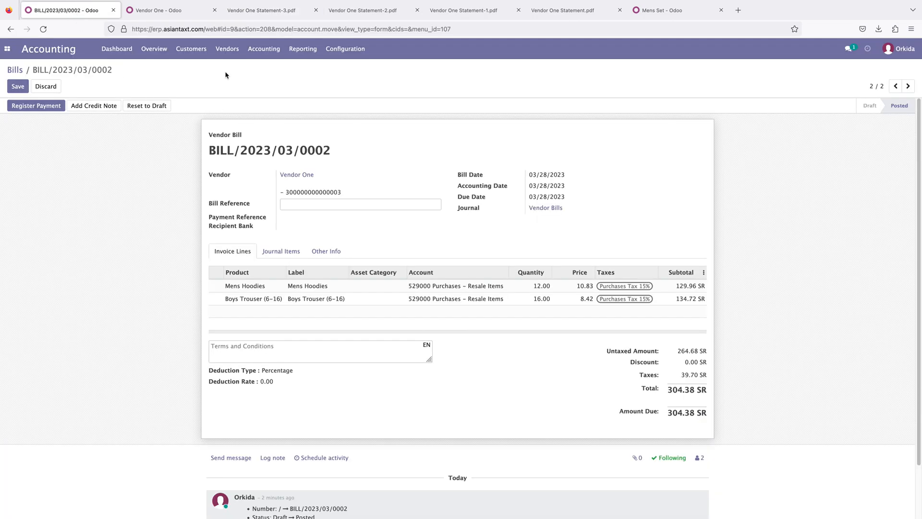
{"action": "left_click", "coordinate": [227, 48]}
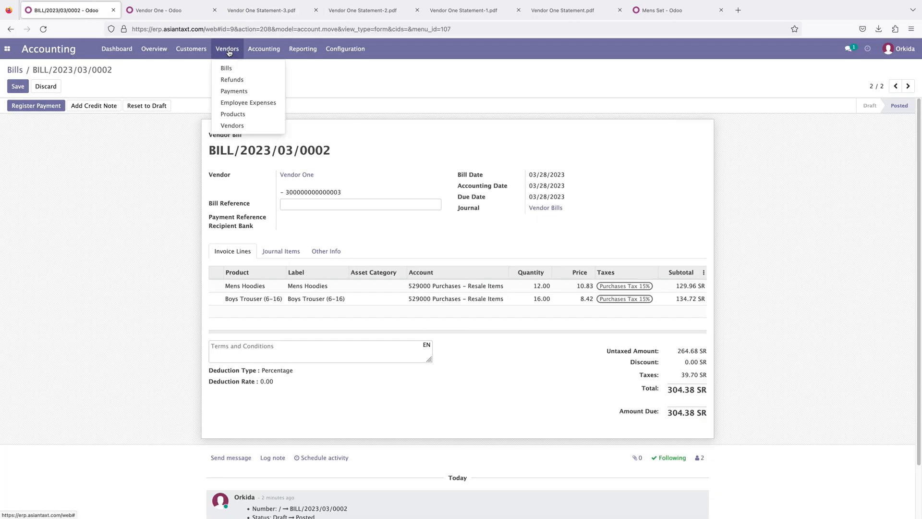
{"action": "left_click", "coordinate": [235, 92]}
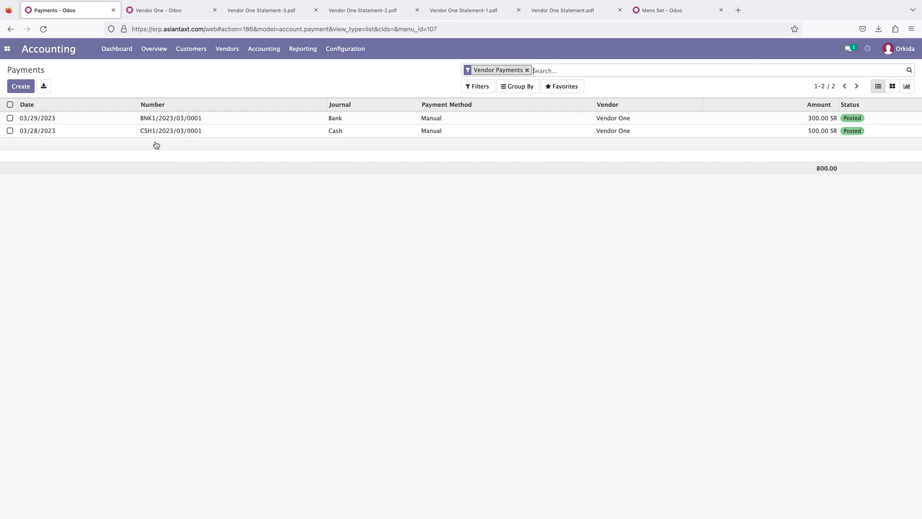
{"action": "left_click", "coordinate": [19, 87]}
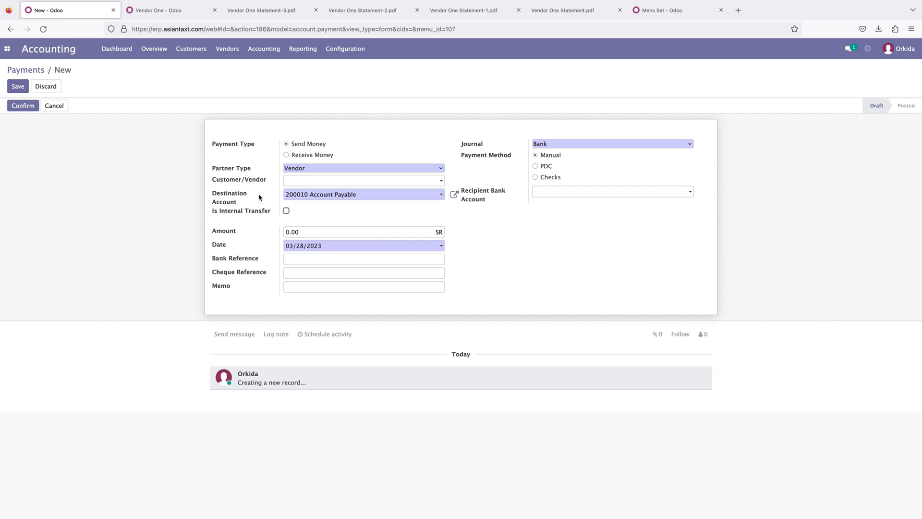
{"action": "left_click", "coordinate": [306, 184]}
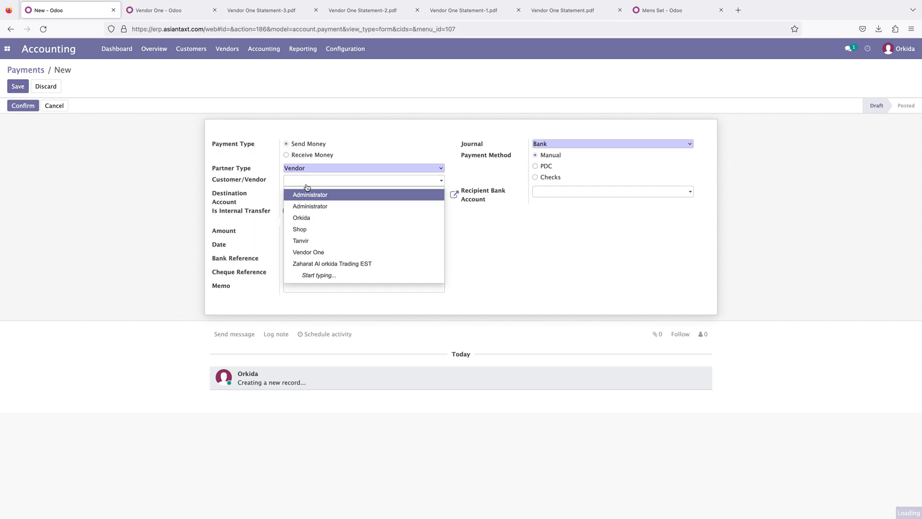
{"action": "left_click", "coordinate": [313, 253]}
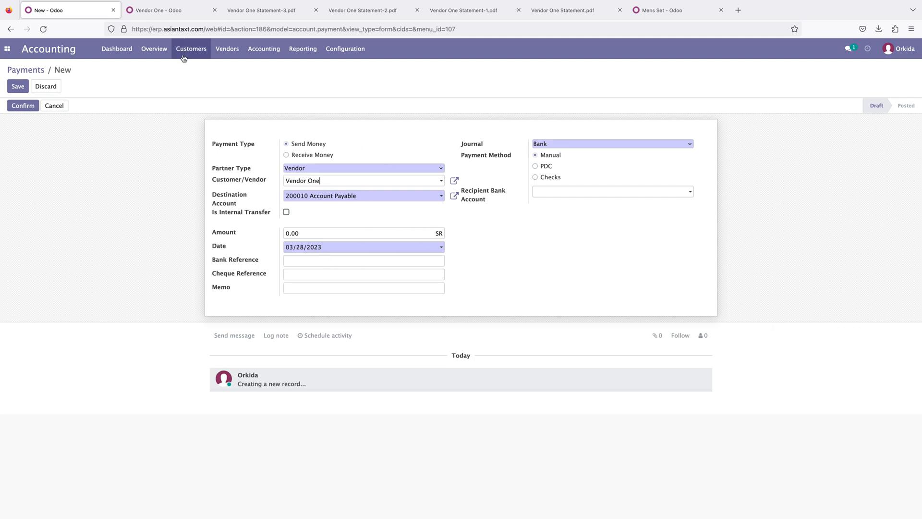
Step: Discard the unsaved payment, open the vendor bills and review the amount due on both Vendor One bills
{"action": "left_click", "coordinate": [227, 48]}
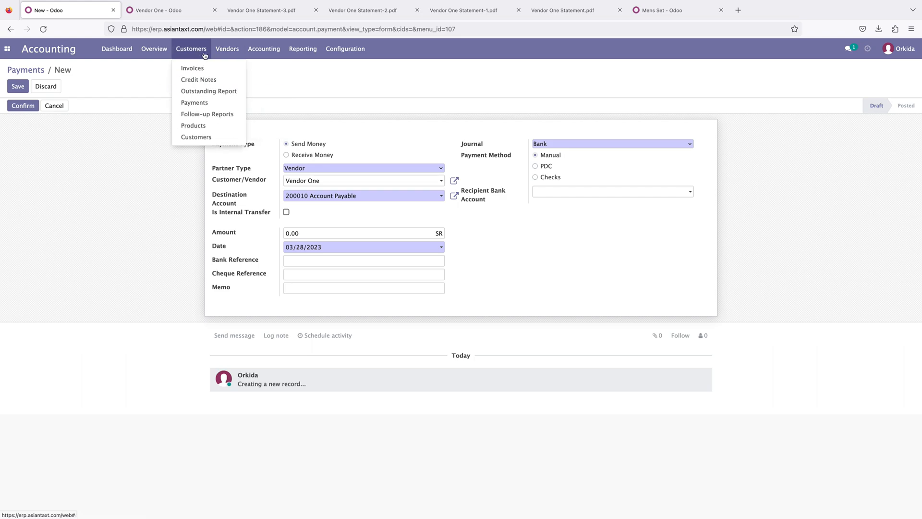
{"action": "left_click", "coordinate": [223, 68]}
{"action": "left_click", "coordinate": [331, 109]}
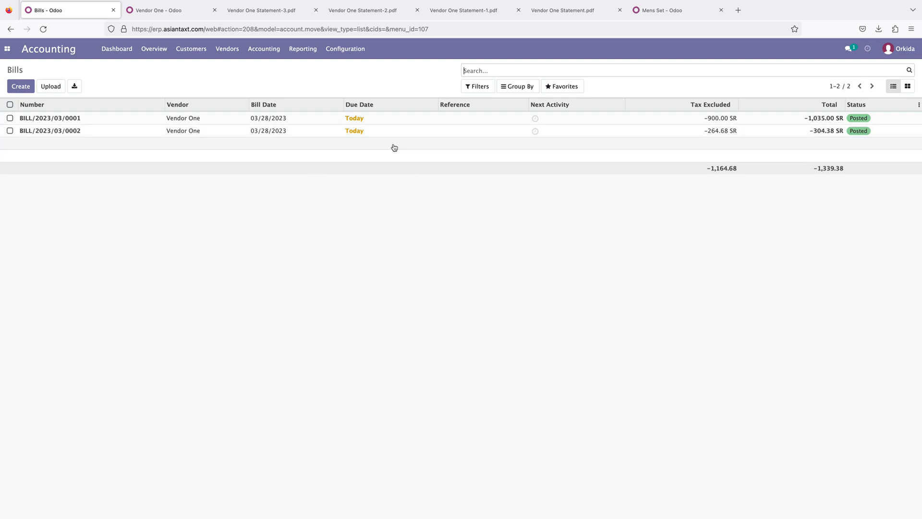
{"action": "left_click", "coordinate": [57, 123]}
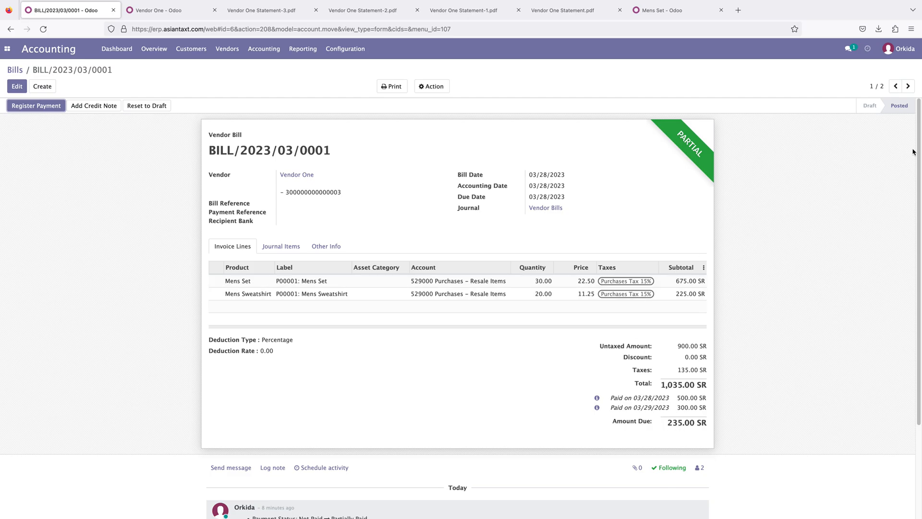
{"action": "left_click", "coordinate": [908, 86]}
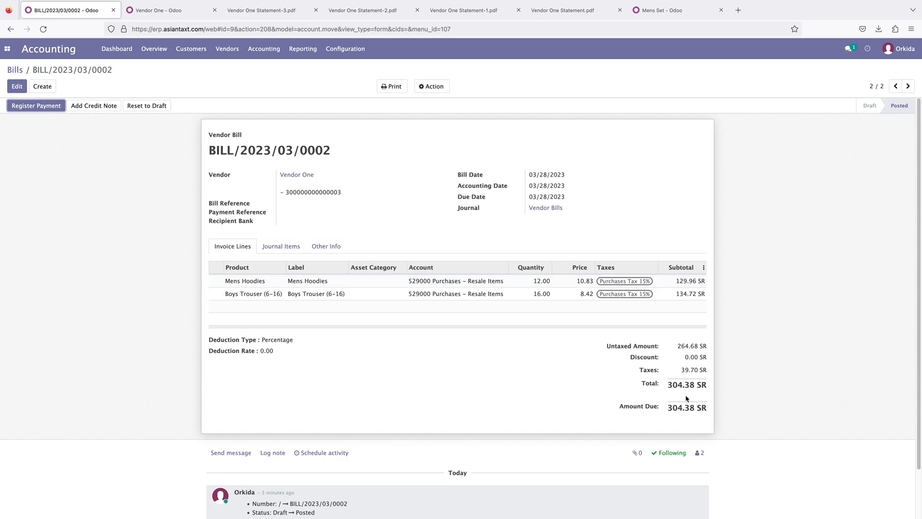
Step: Compare the second bill's amount due with the balances in Vendor One's statement tables
{"action": "left_click_drag", "start_coordinate": [667, 412], "coordinate": [703, 409]}
{"action": "left_click", "coordinate": [692, 419]}
{"action": "left_click", "coordinate": [227, 49]}
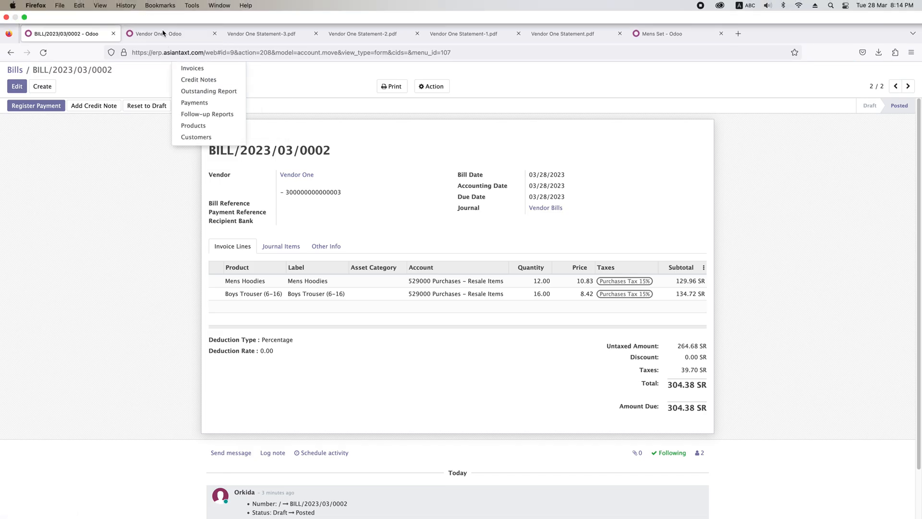
{"action": "left_click", "coordinate": [163, 33]}
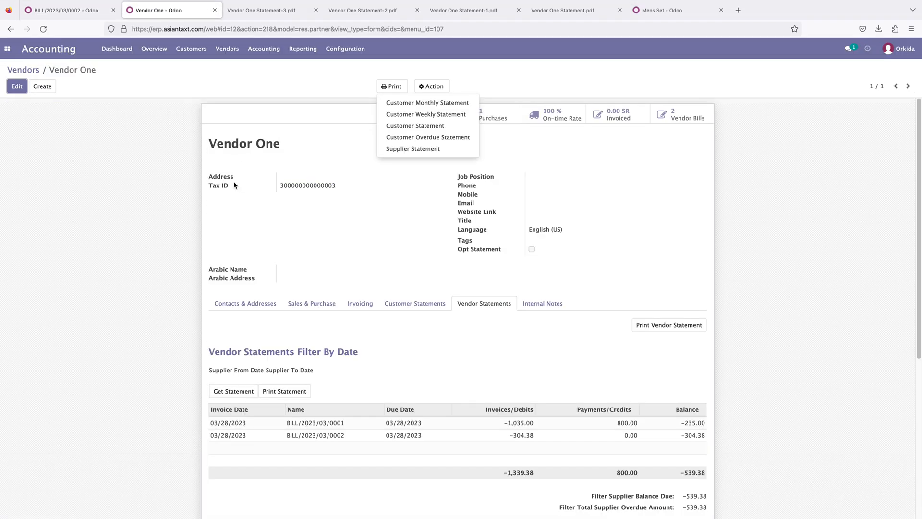
{"action": "scroll", "coordinate": [637, 404], "scroll_direction": "down", "scroll_amount": 3}
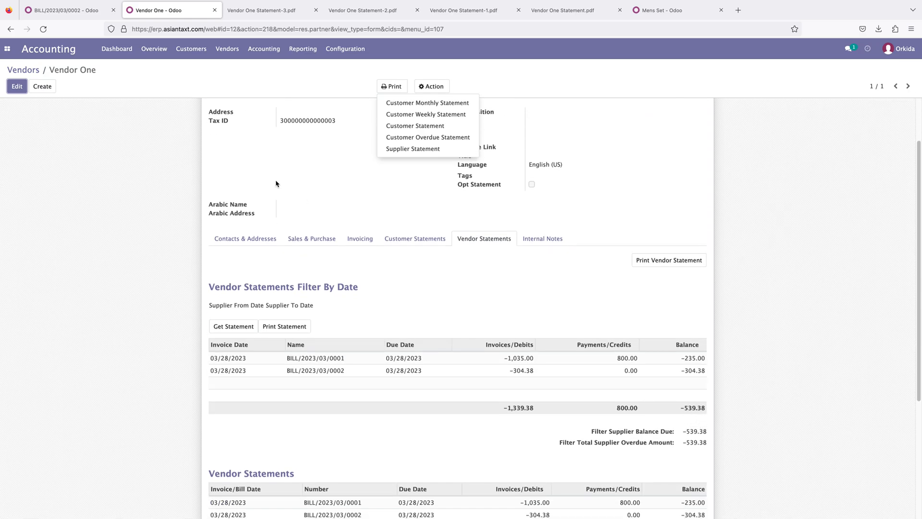
{"action": "left_click", "coordinate": [72, 10]}
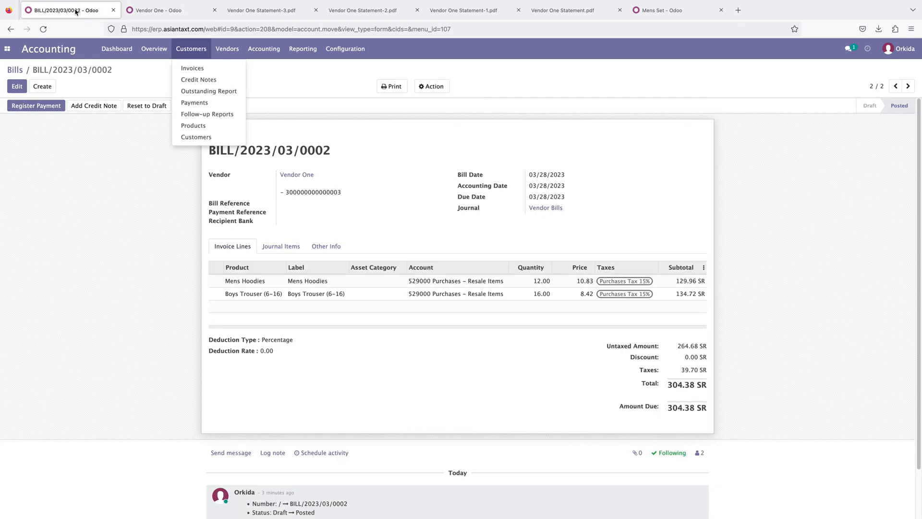
{"action": "left_click", "coordinate": [98, 238]}
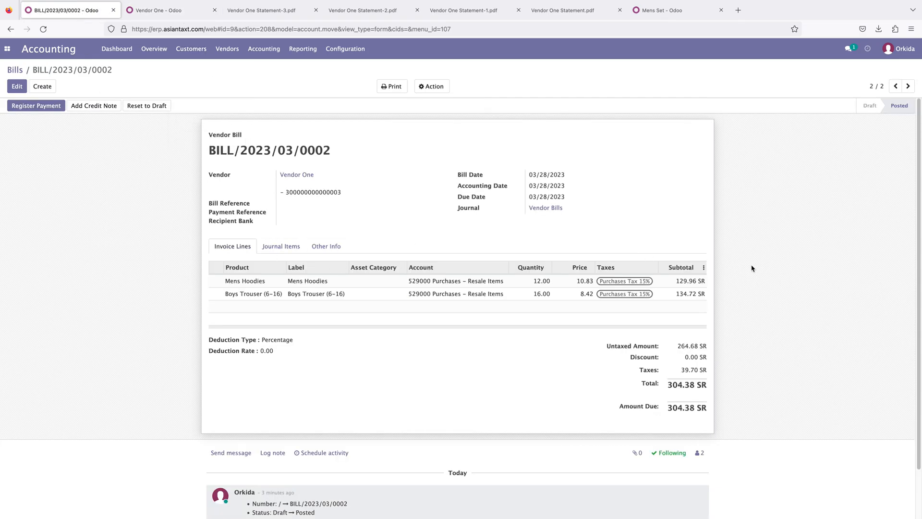
Step: Register a partial payment of 100 SR from the Bank journal on BILL/2023/03/0002, keeping the difference open
{"action": "left_click_drag", "start_coordinate": [669, 384], "coordinate": [706, 385]}
{"action": "left_click", "coordinate": [25, 106]}
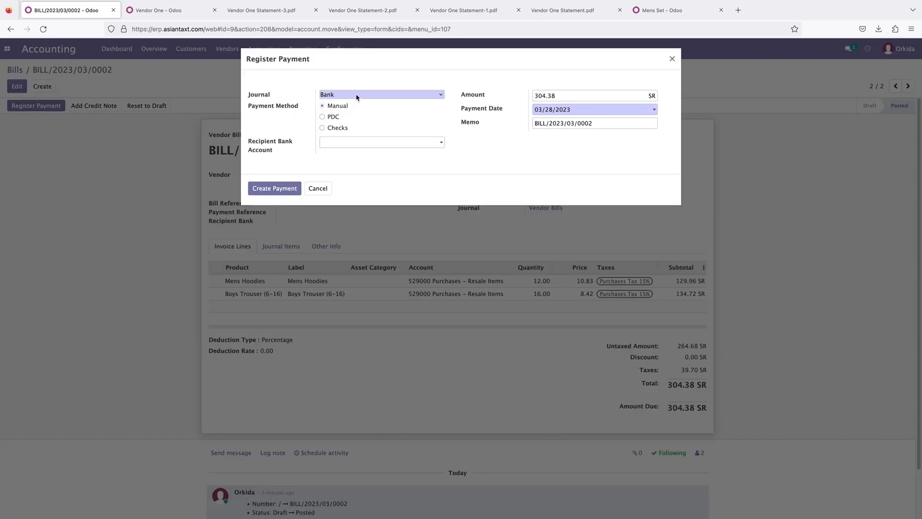
{"action": "left_click", "coordinate": [357, 96]}
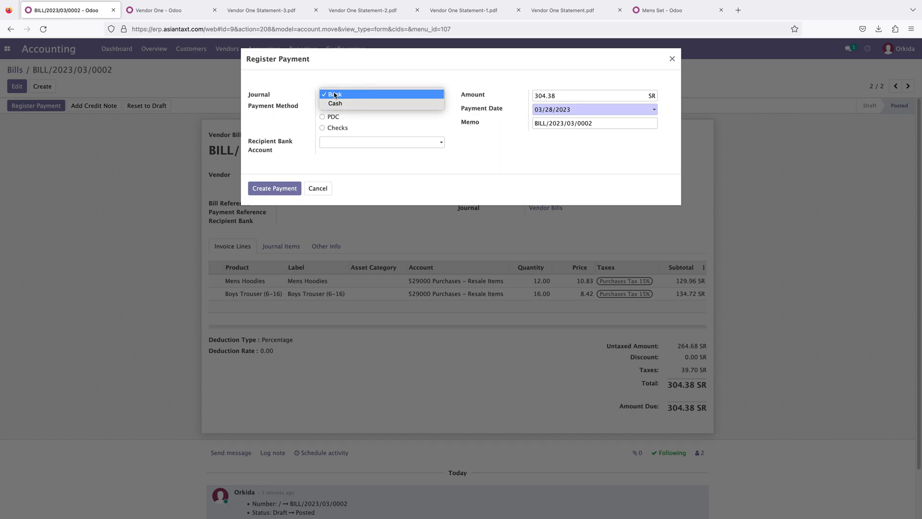
{"action": "left_click", "coordinate": [335, 95]}
{"action": "left_click_drag", "start_coordinate": [625, 96], "coordinate": [512, 92]}
{"action": "type", "text": "100"}
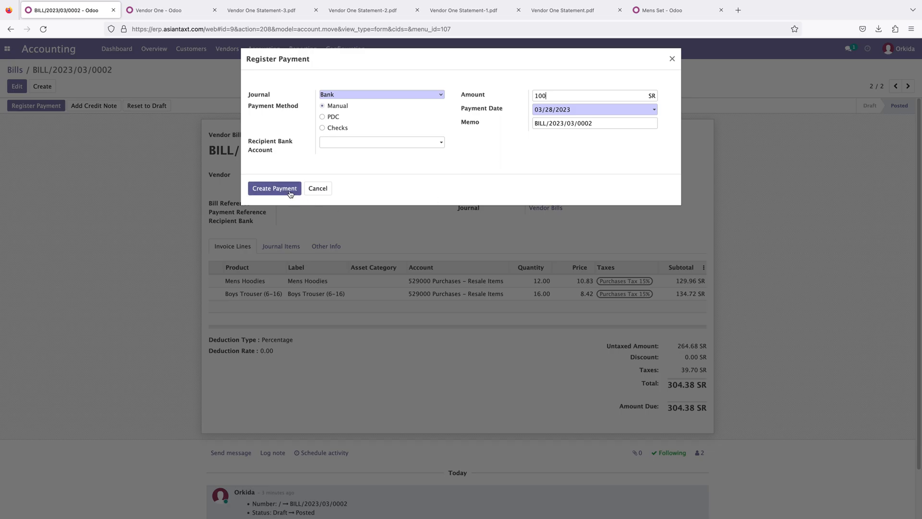
{"action": "left_click", "coordinate": [471, 179]}
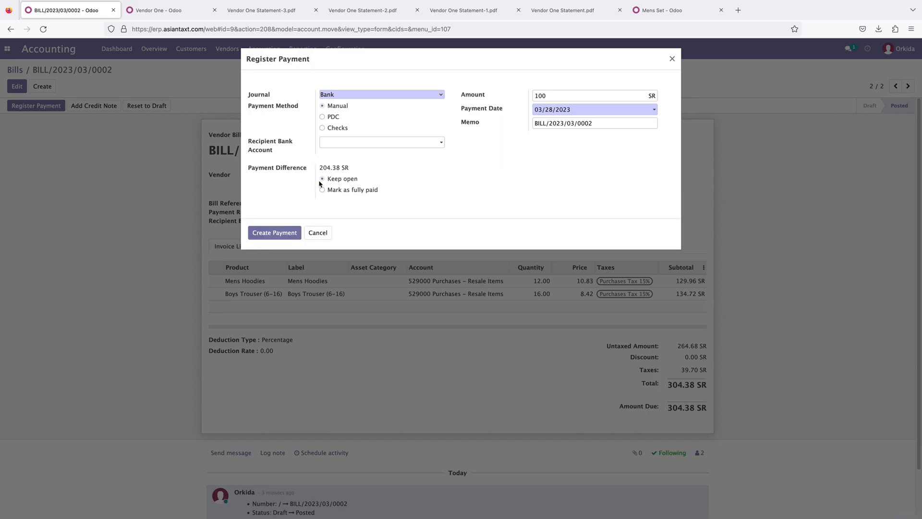
{"action": "left_click", "coordinate": [284, 232]}
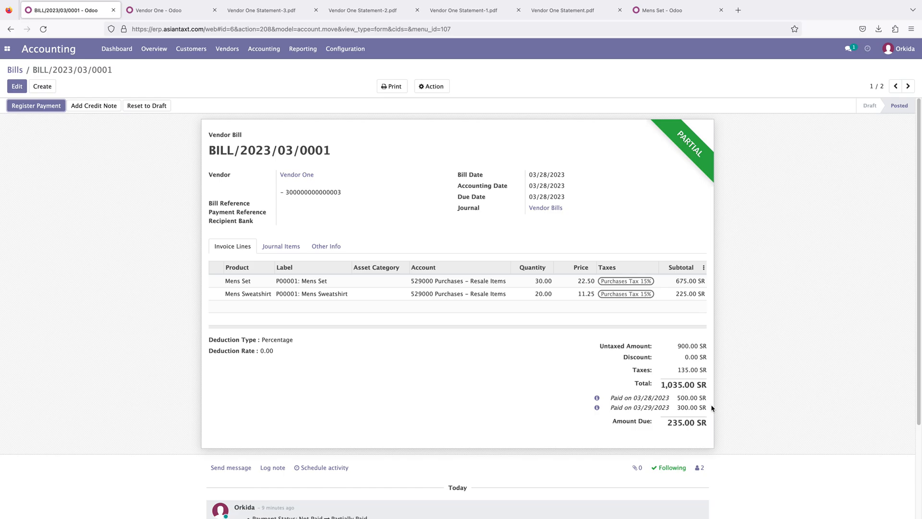
Step: Register a partial payment of 200 SR from the Bank journal on BILL/2023/03/0001, keeping the difference open
{"action": "left_click_drag", "start_coordinate": [667, 425], "coordinate": [684, 424]}
{"action": "left_click", "coordinate": [676, 428]}
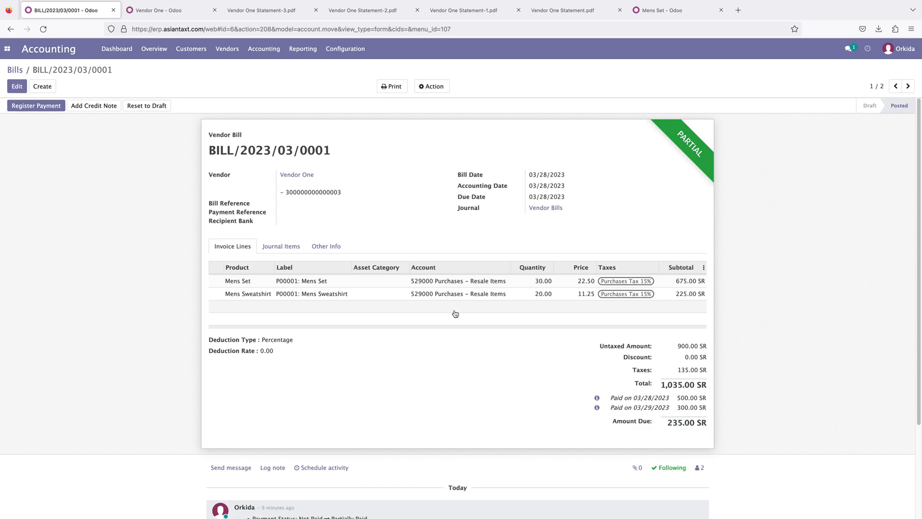
{"action": "left_click", "coordinate": [48, 108]}
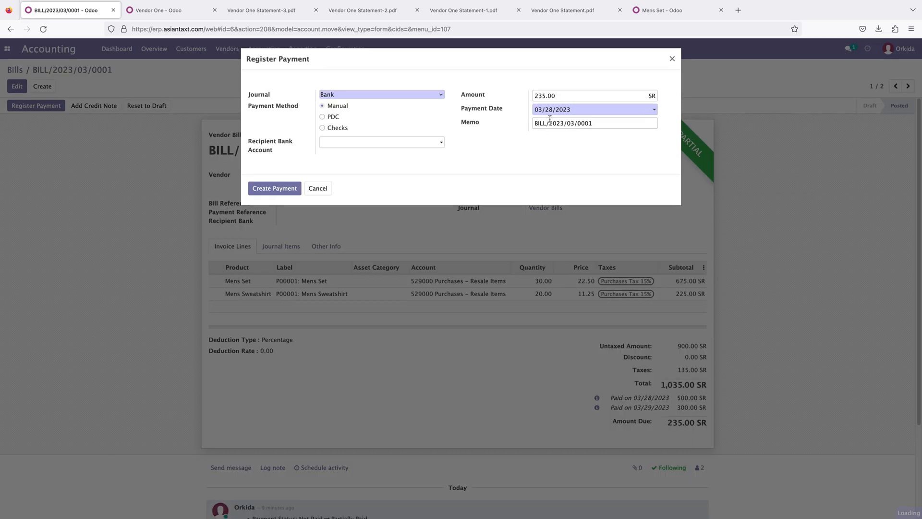
{"action": "left_click_drag", "start_coordinate": [578, 91], "coordinate": [521, 92]}
{"action": "type", "text": "2"}
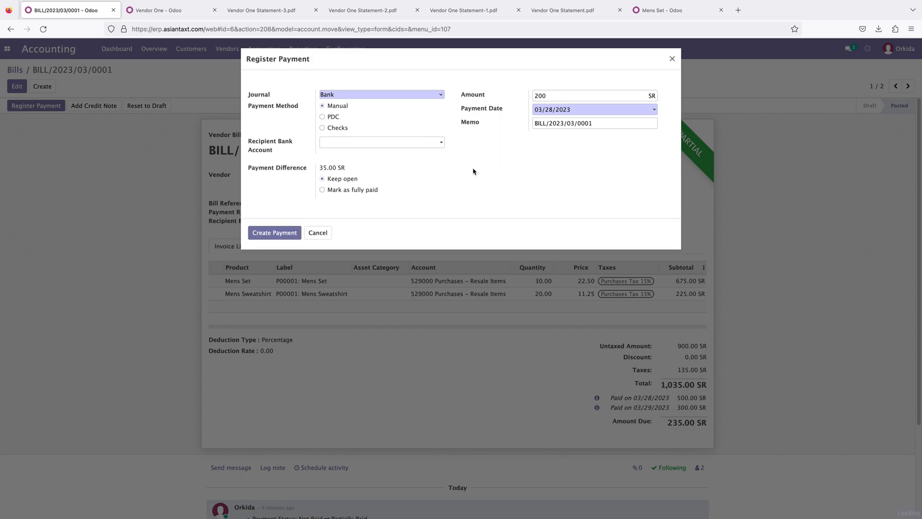
{"action": "left_click", "coordinate": [272, 233]}
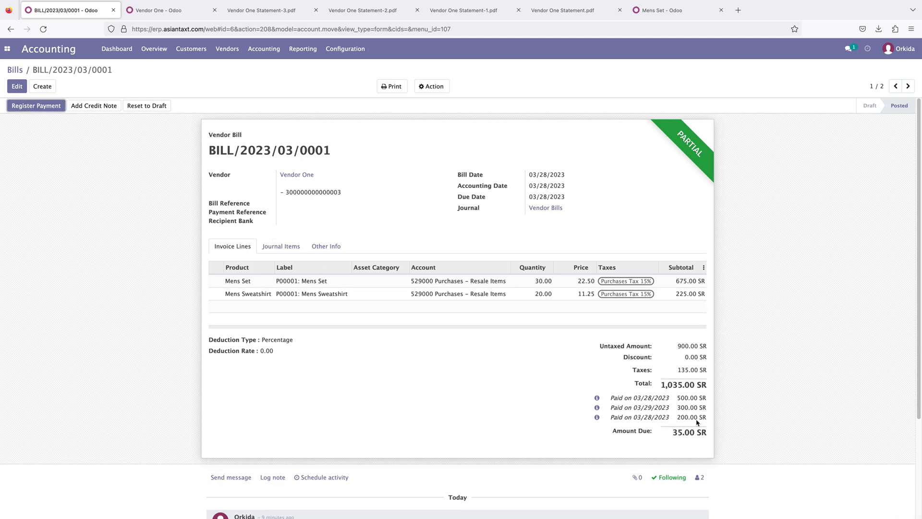
Step: Review the remaining amount due on both Vendor One bills
{"action": "double_click", "coordinate": [677, 432]}
{"action": "left_click", "coordinate": [169, 15]}
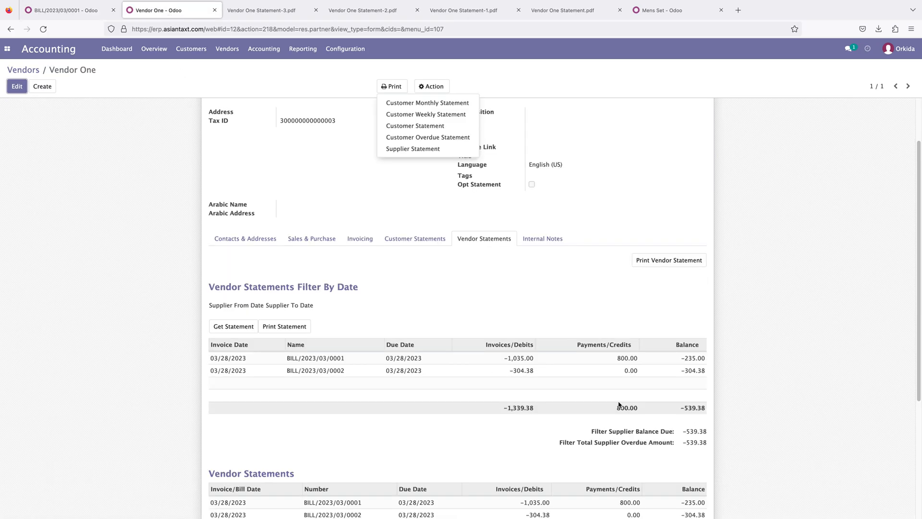
{"action": "left_click", "coordinate": [68, 10]}
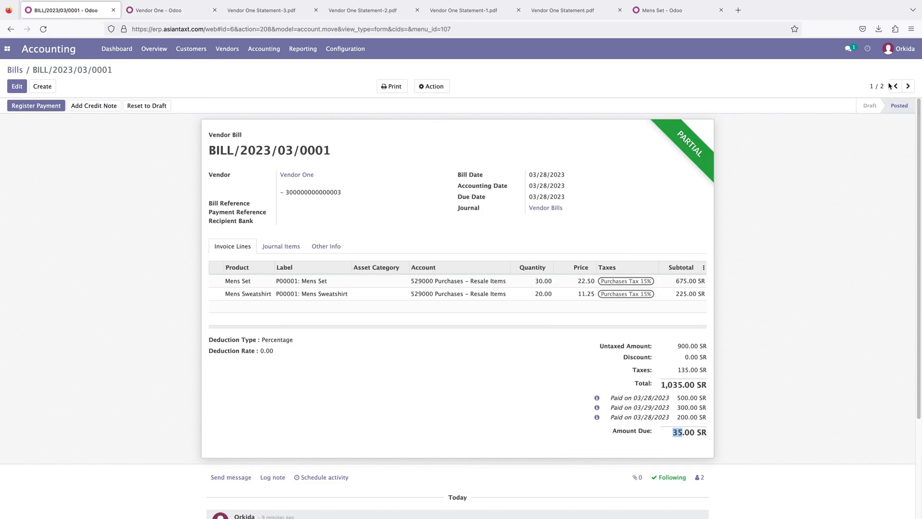
{"action": "left_click", "coordinate": [908, 87]}
{"action": "left_click_drag", "start_coordinate": [669, 415], "coordinate": [682, 415]}
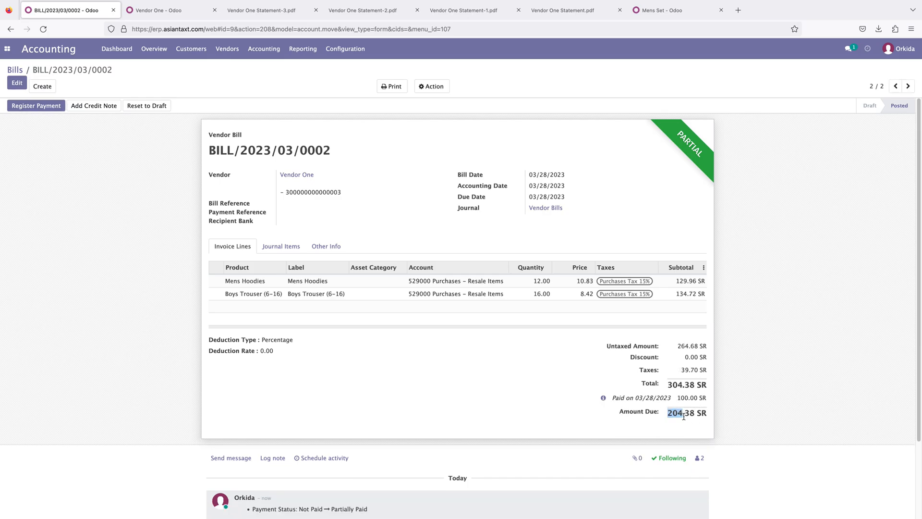
{"action": "left_click", "coordinate": [424, 339]}
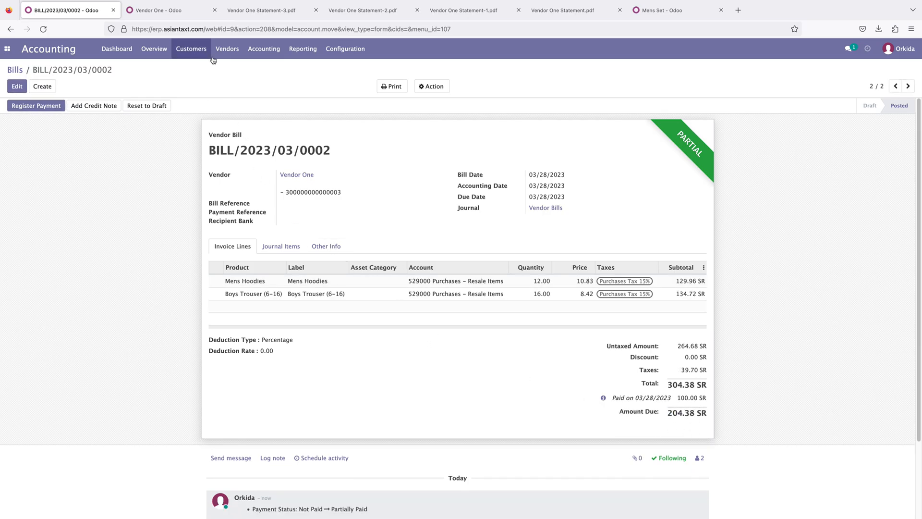
Step: Open Vendor One's vendor statements, regenerate the date-filtered statement and review both statement tables
{"action": "left_click", "coordinate": [227, 48]}
{"action": "left_click", "coordinate": [228, 126]}
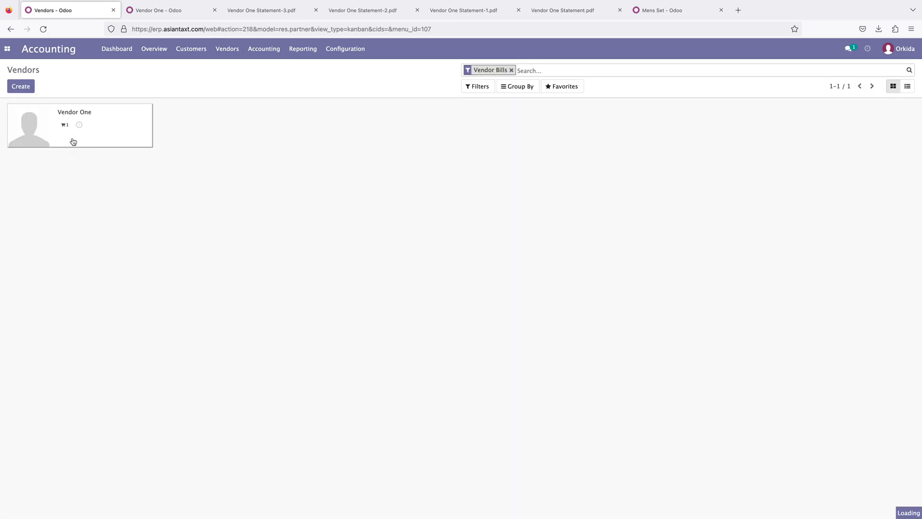
{"action": "left_click", "coordinate": [73, 141]}
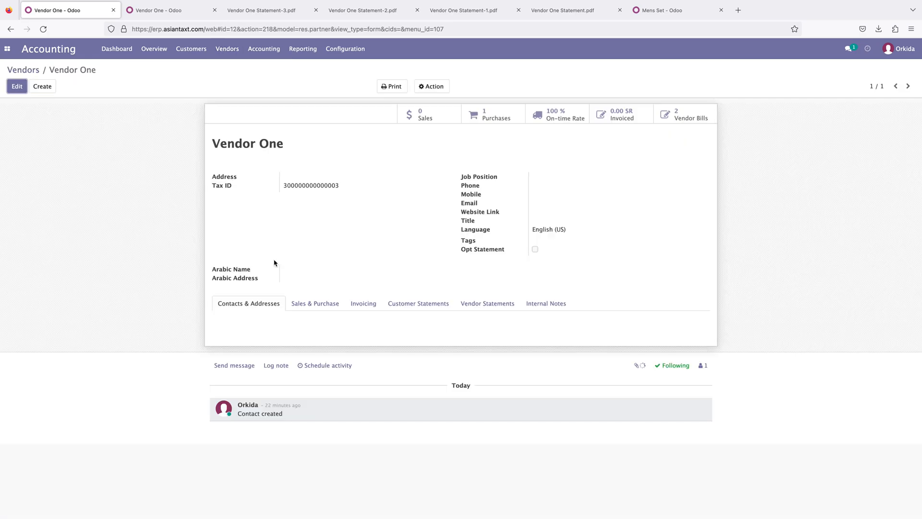
{"action": "left_click", "coordinate": [430, 304]}
{"action": "left_click", "coordinate": [482, 305]}
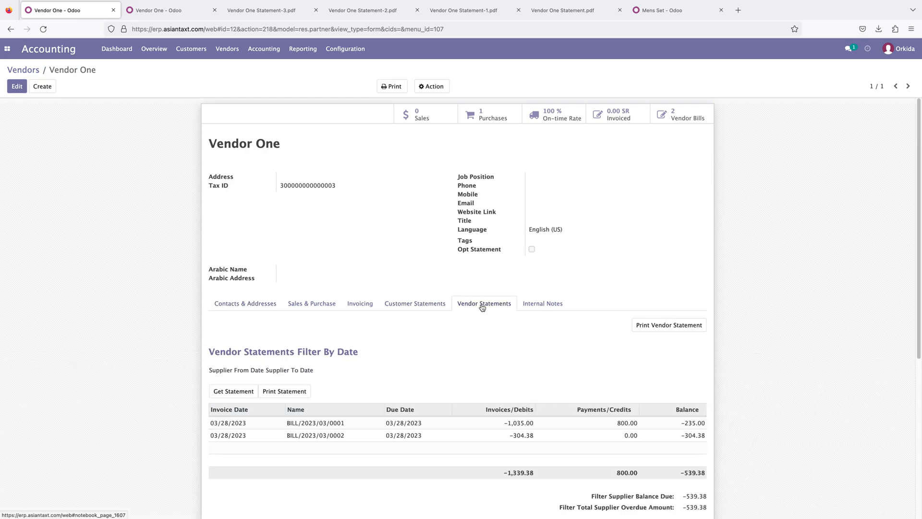
{"action": "left_click", "coordinate": [227, 395]}
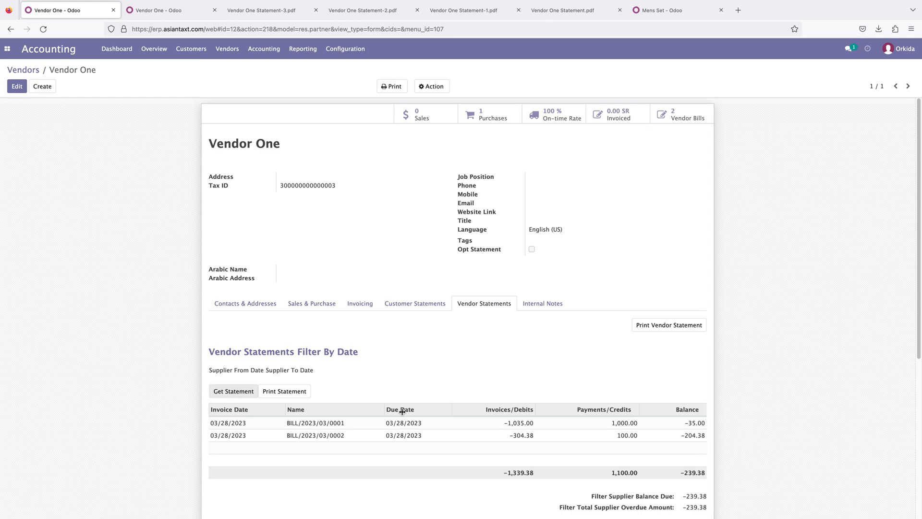
{"action": "scroll", "coordinate": [471, 416], "scroll_direction": "down", "scroll_amount": 3}
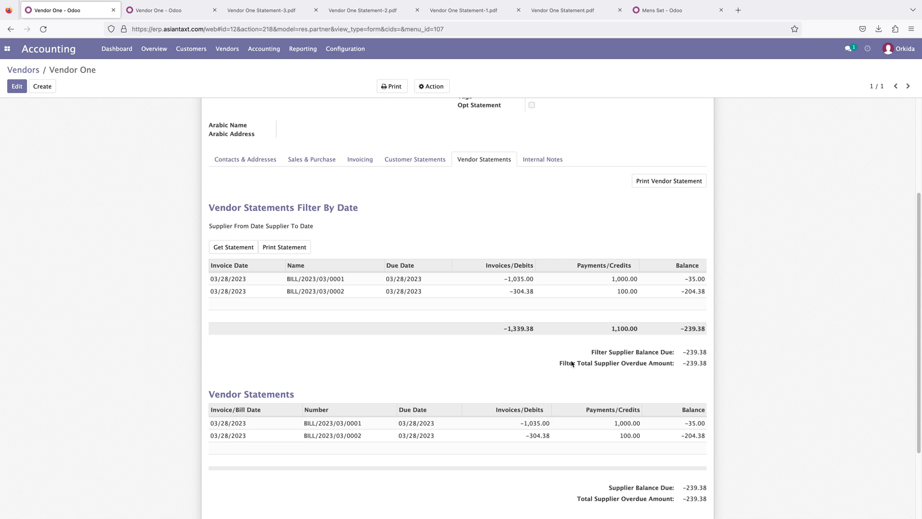
{"action": "scroll", "coordinate": [614, 377], "scroll_direction": "down", "scroll_amount": 3}
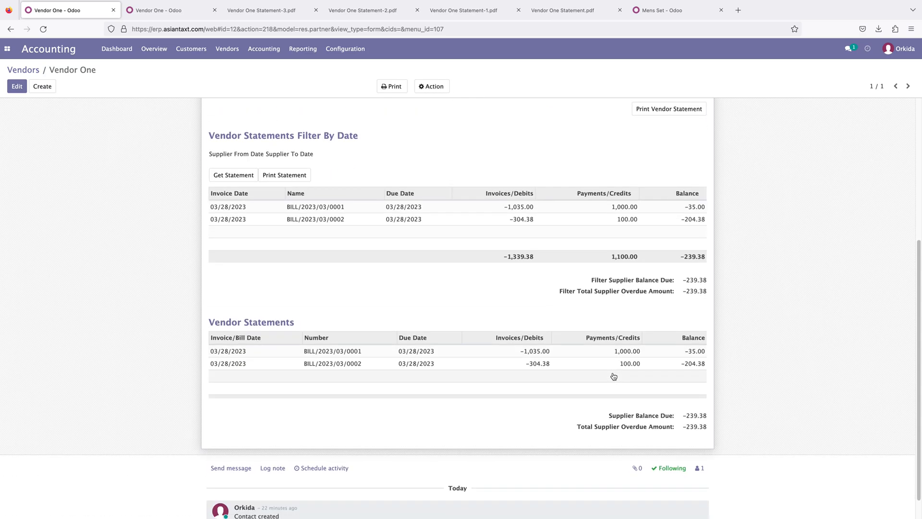
{"action": "scroll", "coordinate": [613, 377], "scroll_direction": "up", "scroll_amount": 9}
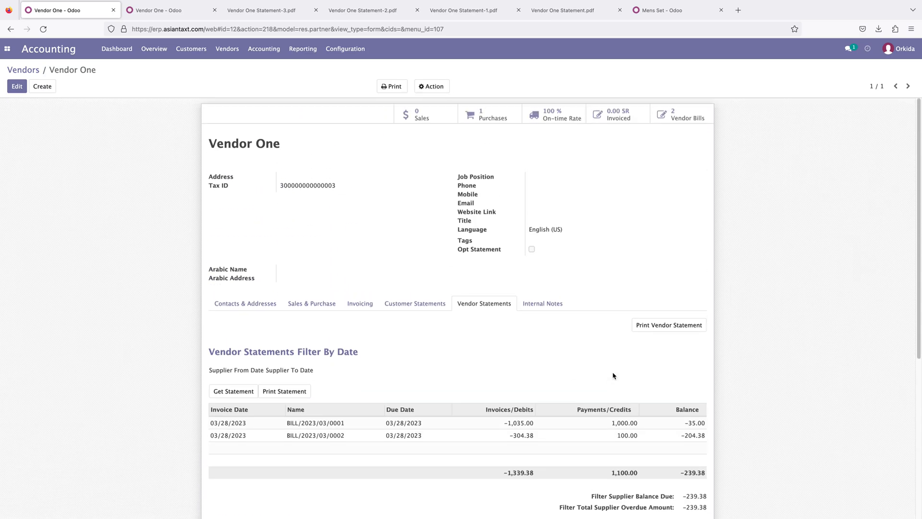
Step: Print Vendor One's Supplier Statement as a PDF and review its bills, payments and balances
{"action": "left_click", "coordinate": [391, 86]}
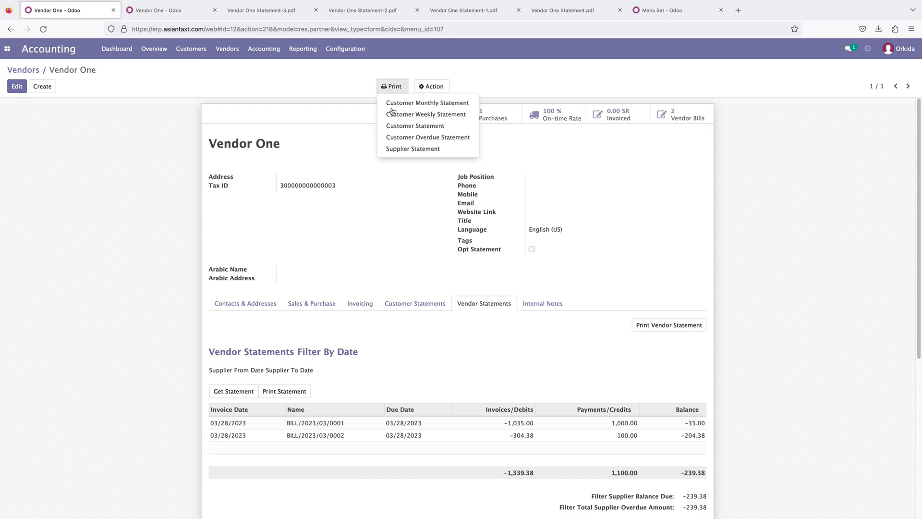
{"action": "left_click", "coordinate": [405, 150]}
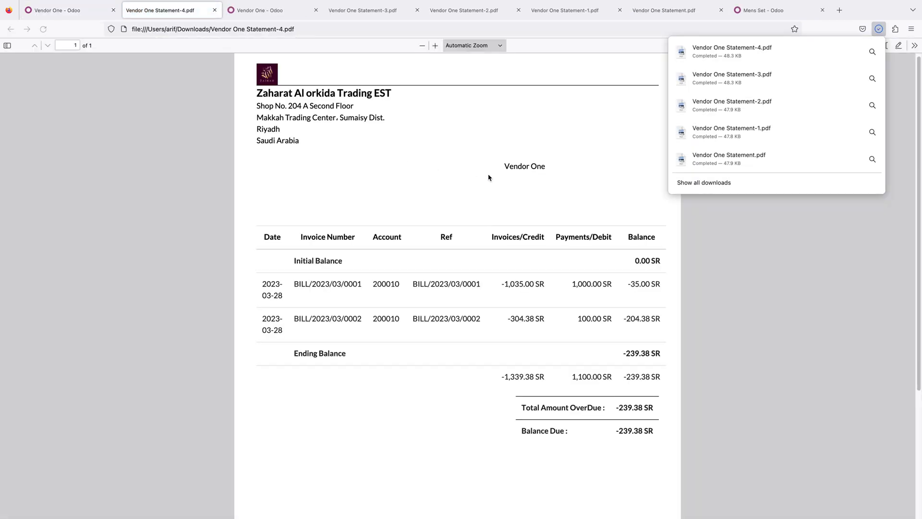
{"action": "left_click", "coordinate": [488, 178]}
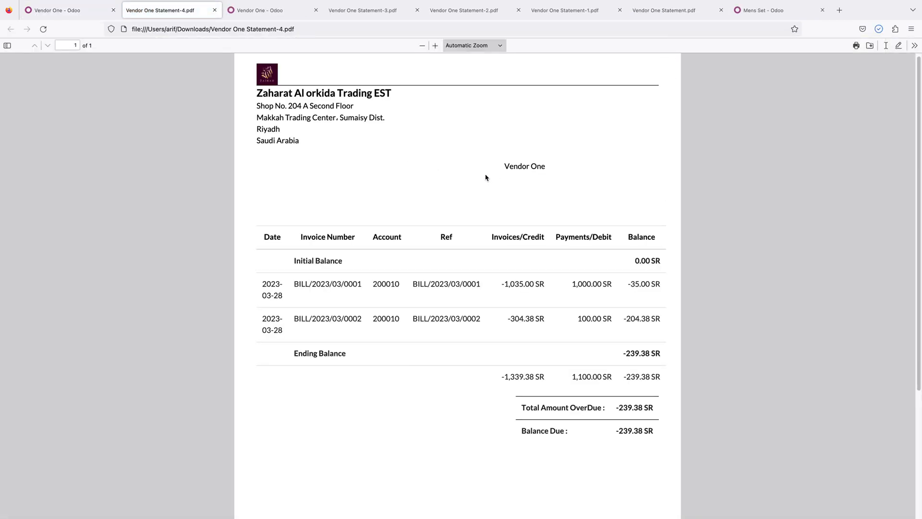
{"action": "scroll", "coordinate": [487, 177], "scroll_direction": "down", "scroll_amount": 2}
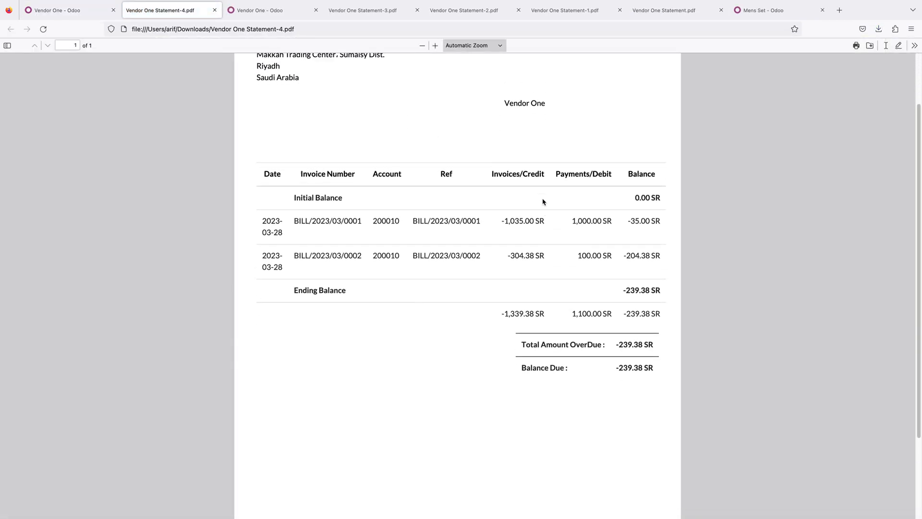
{"action": "scroll", "coordinate": [543, 202], "scroll_direction": "up", "scroll_amount": 3}
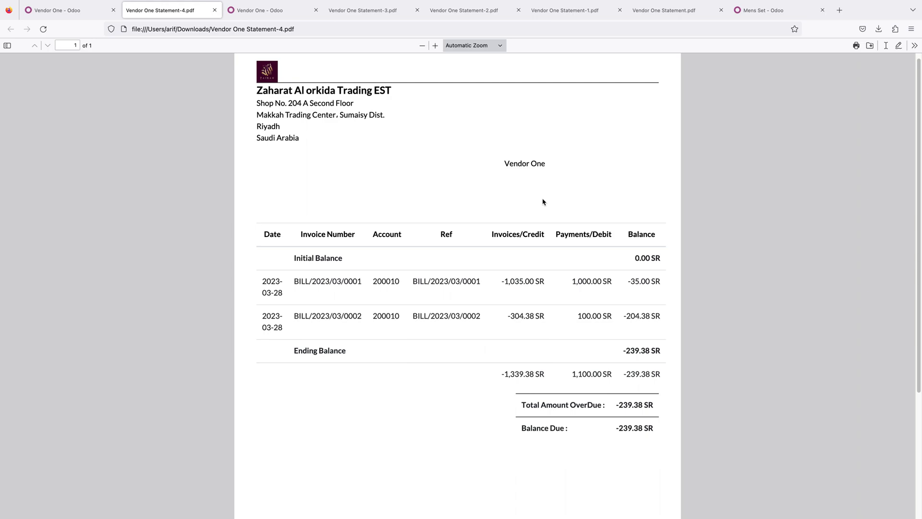
{"action": "scroll", "coordinate": [543, 202], "scroll_direction": "up", "scroll_amount": 1}
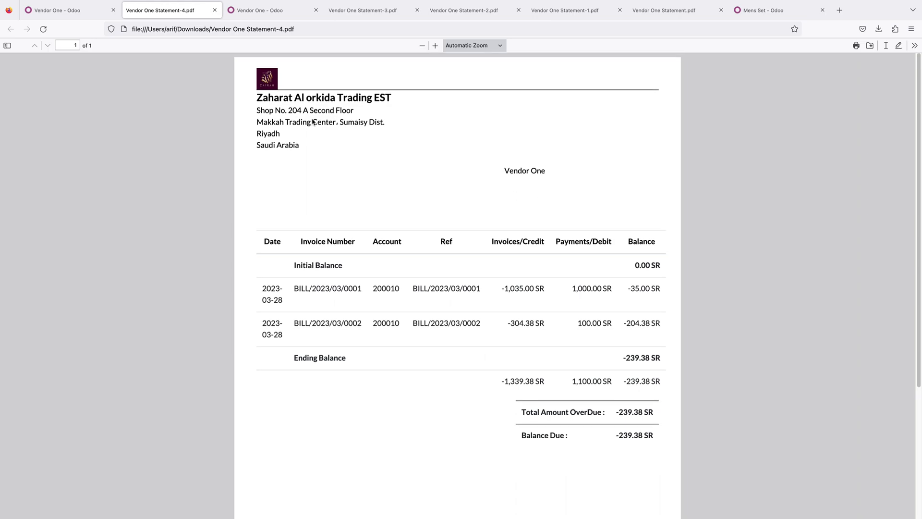
Step: Check the balance due in the printed statement PDF against Vendor One's on-screen vendor statement
{"action": "left_click", "coordinate": [34, 10]}
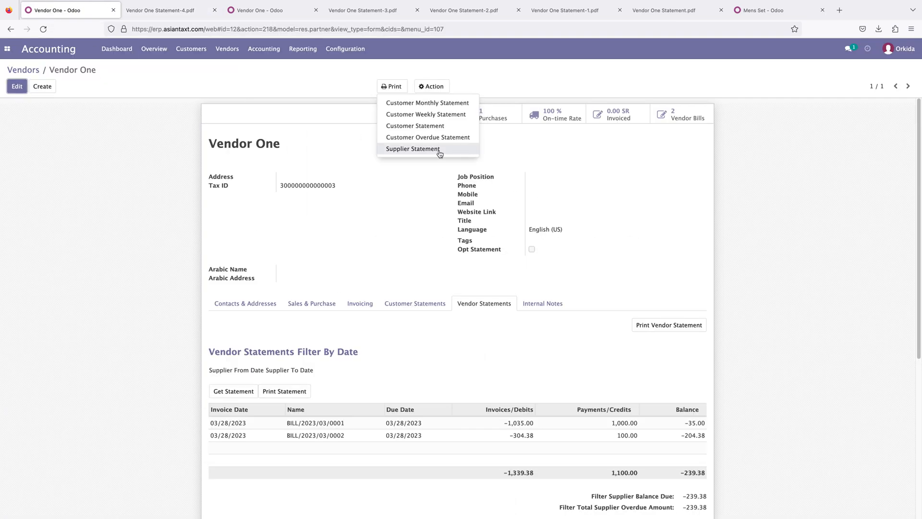
{"action": "left_click", "coordinate": [184, 11]}
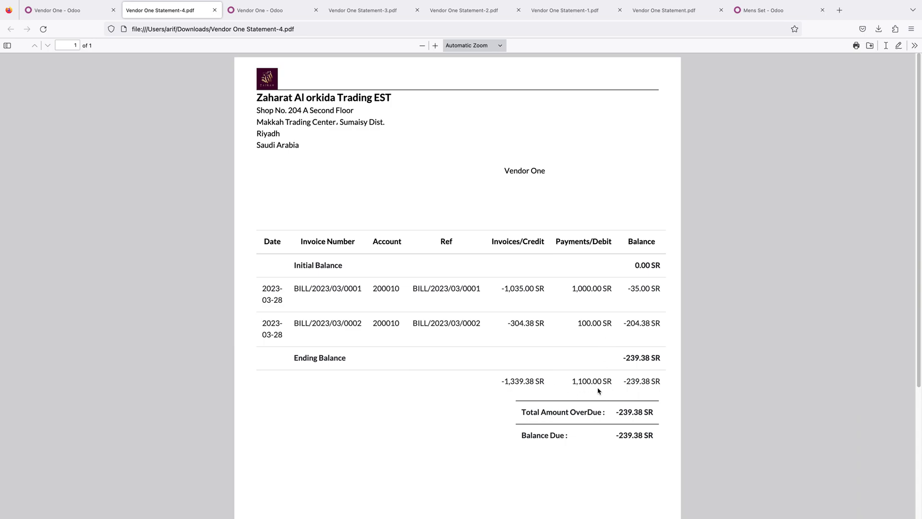
{"action": "left_click_drag", "start_coordinate": [618, 435], "coordinate": [639, 435]}
{"action": "left_click", "coordinate": [640, 435]}
{"action": "left_click", "coordinate": [54, 17]}
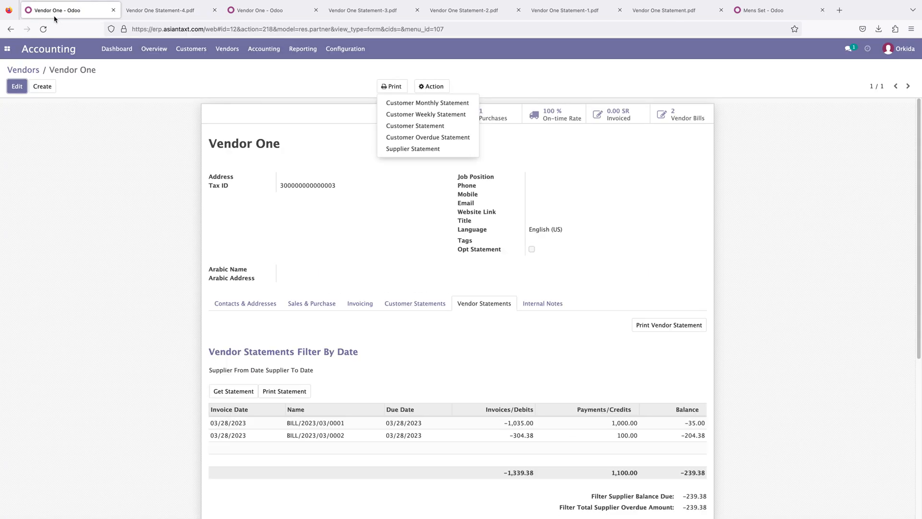
{"action": "left_click", "coordinate": [150, 147]}
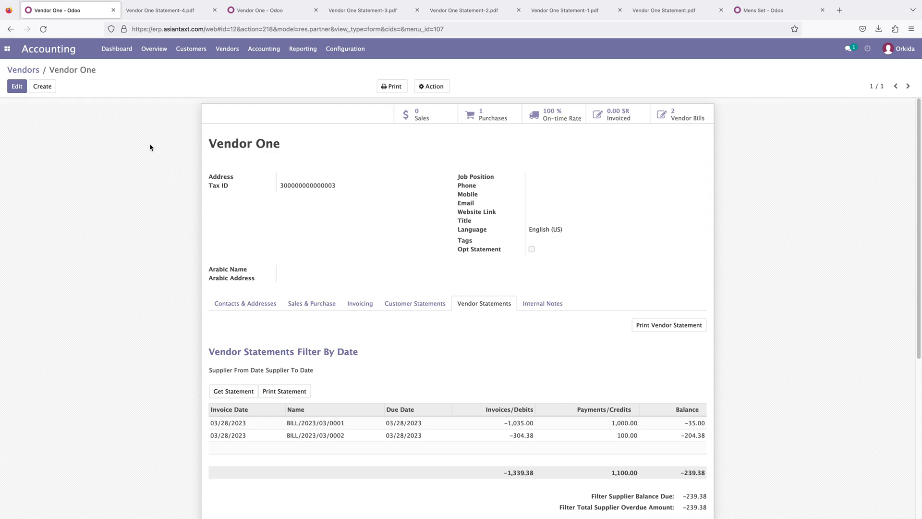
{"action": "left_click", "coordinate": [228, 57]}
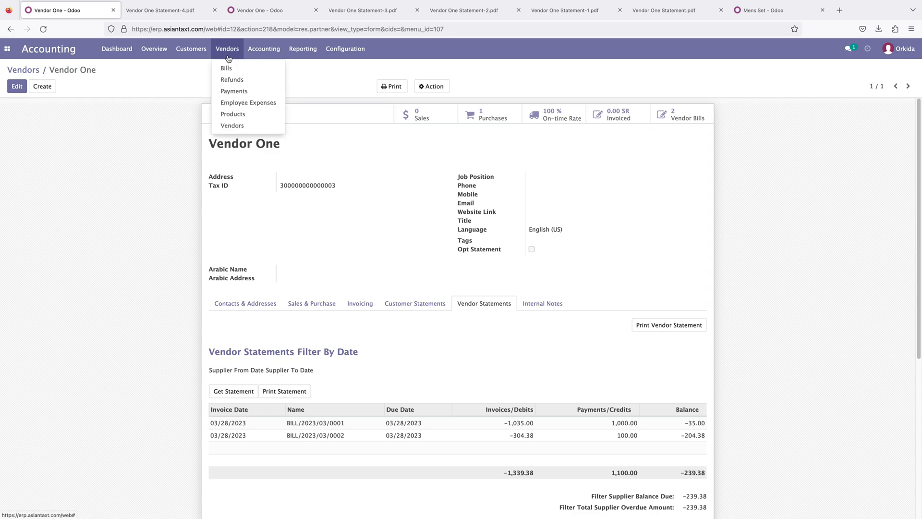
{"action": "mouse_move", "coordinate": [195, 54]}
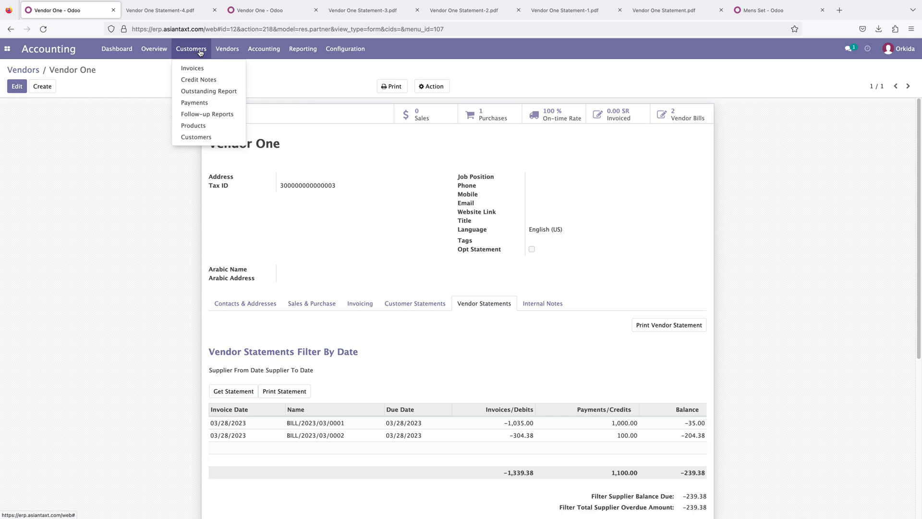
{"action": "mouse_move", "coordinate": [229, 56]}
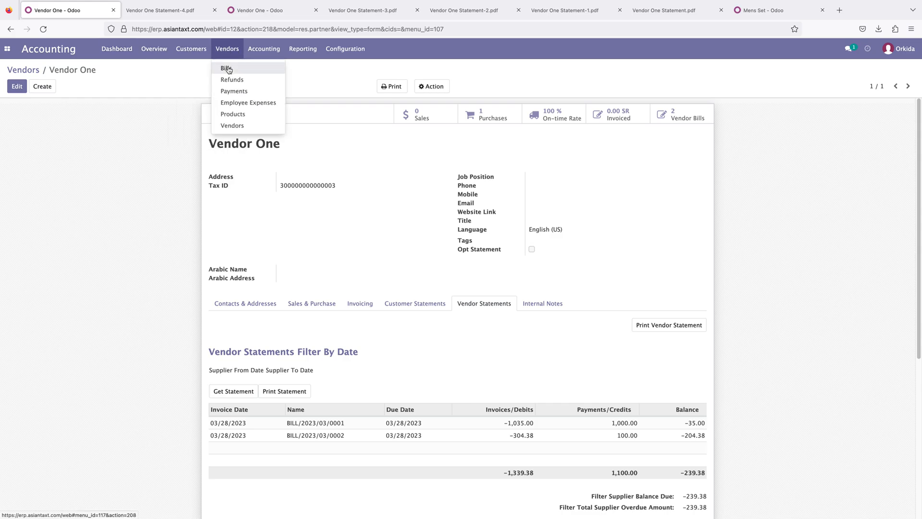
{"action": "left_click", "coordinate": [162, 123]}
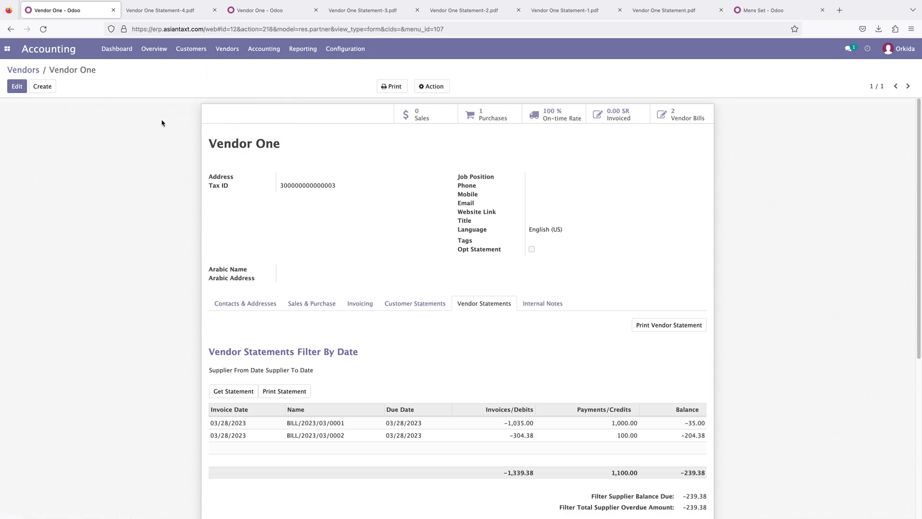
Step: Start a new purchase order in the Purchase module and set its vendor to Vendor One
{"action": "left_click", "coordinate": [8, 50]}
{"action": "left_click", "coordinate": [22, 91]}
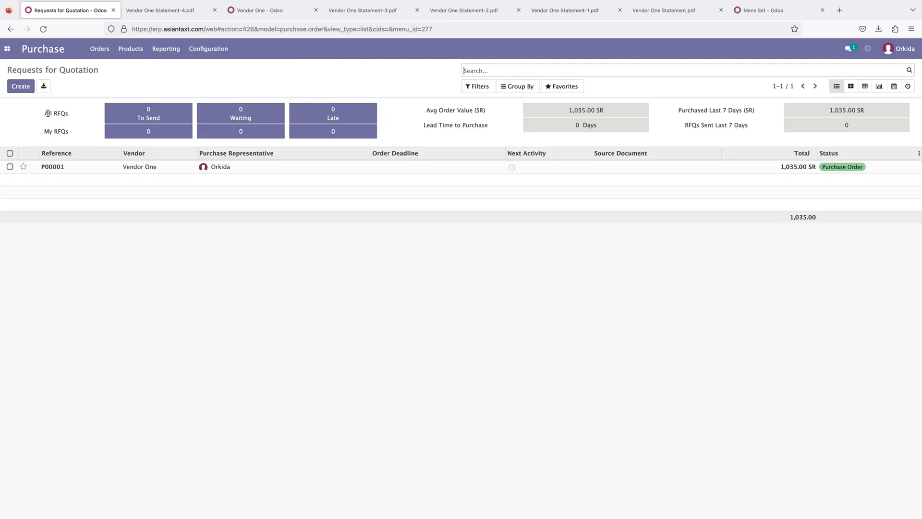
{"action": "left_click", "coordinate": [131, 48]}
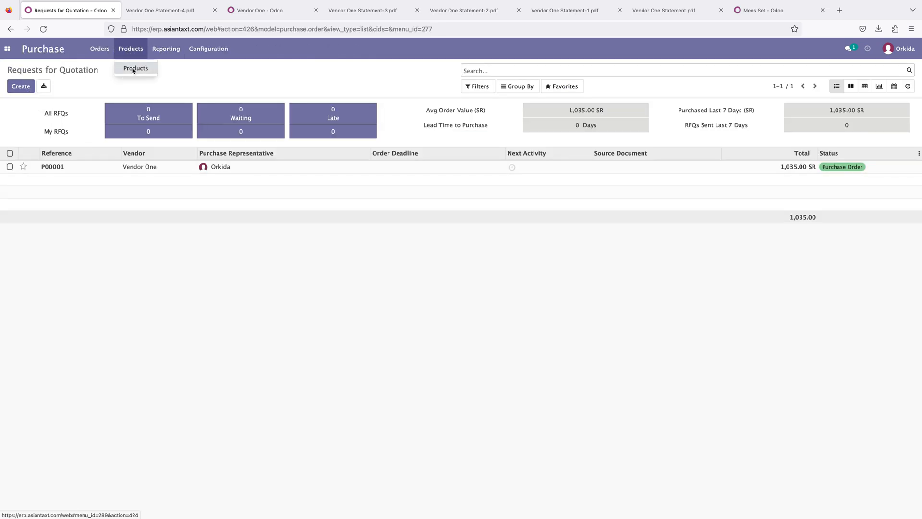
{"action": "left_click", "coordinate": [129, 69]}
{"action": "left_click", "coordinate": [101, 49]}
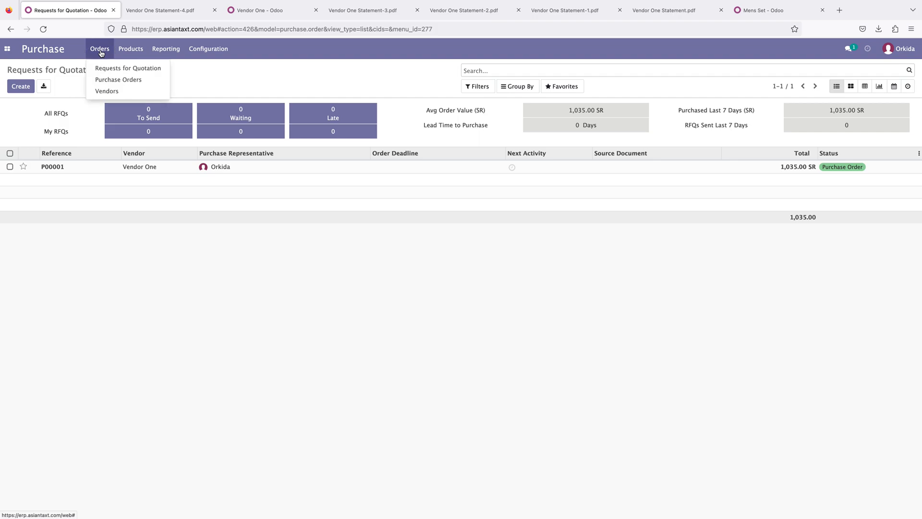
{"action": "left_click", "coordinate": [109, 79]}
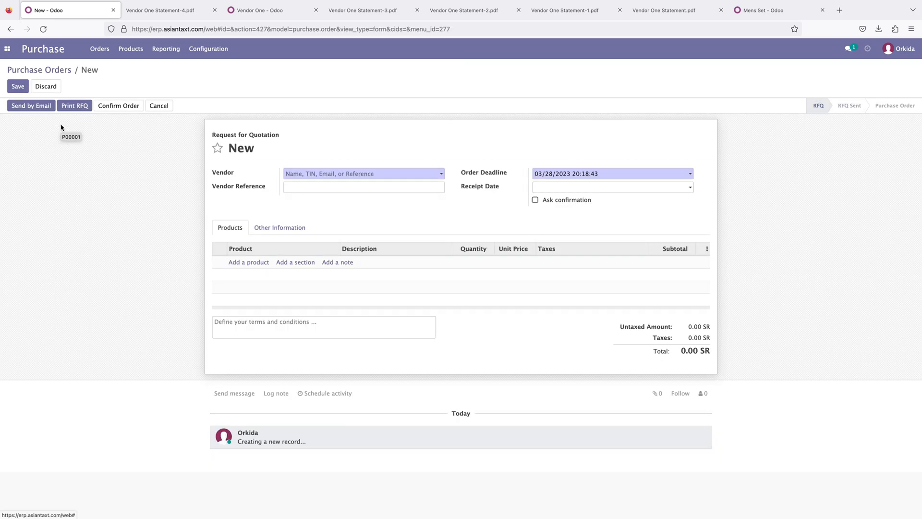
{"action": "left_click", "coordinate": [324, 179]}
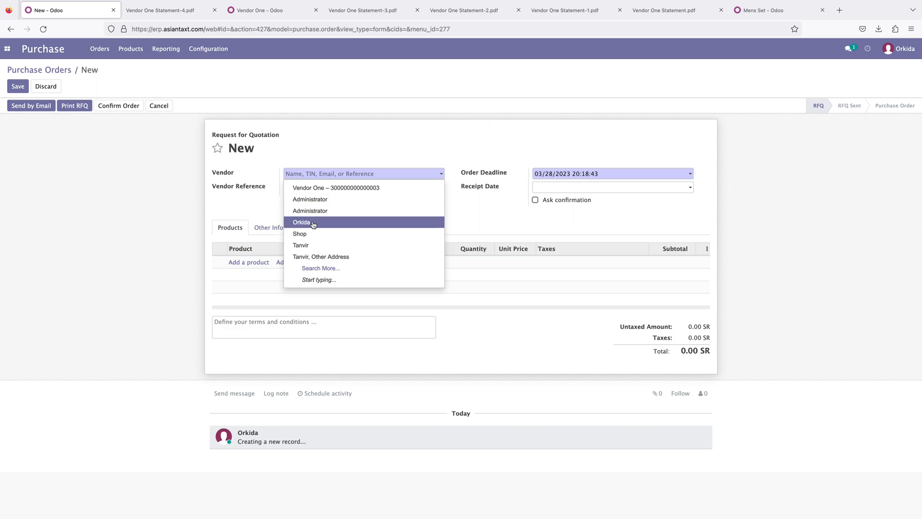
{"action": "left_click", "coordinate": [319, 188]}
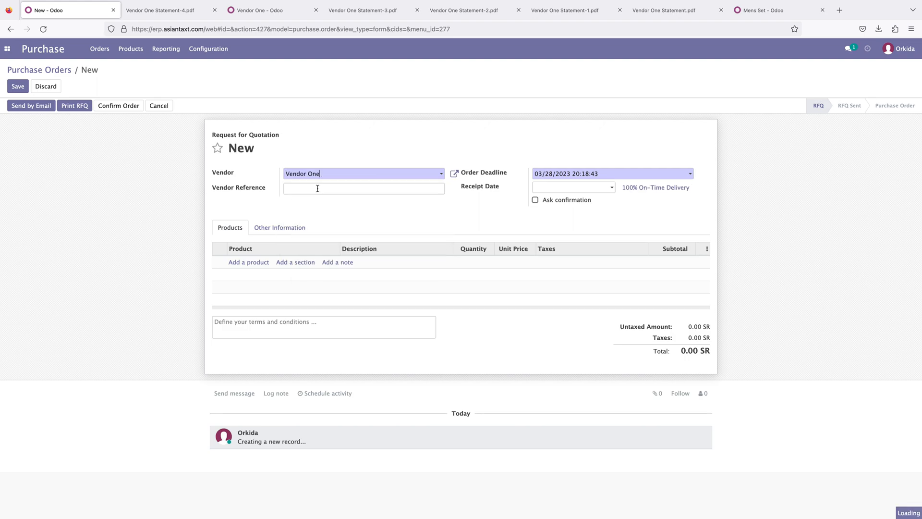
Step: Add 20 units of Boys Trouser (6-16) to the purchase order and confirm the order
{"action": "left_click", "coordinate": [244, 262]}
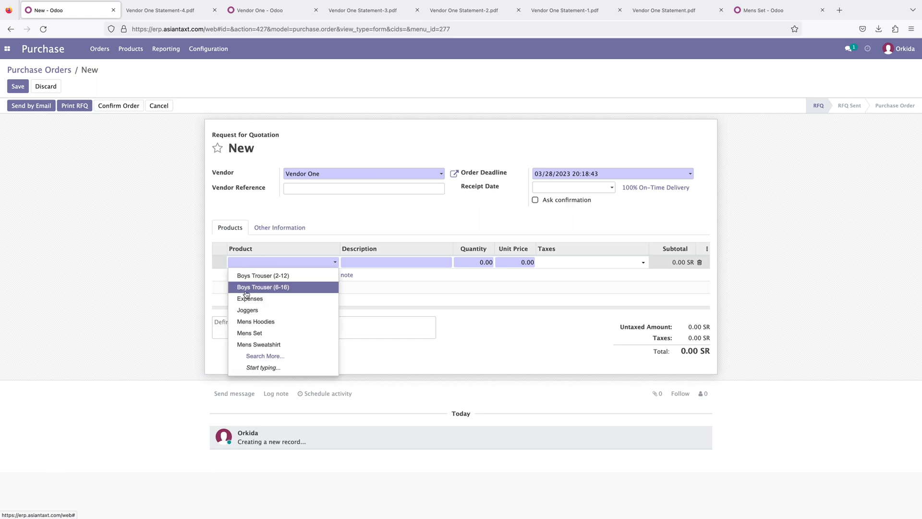
{"action": "left_click", "coordinate": [247, 290]}
{"action": "left_click", "coordinate": [483, 263]}
{"action": "type", "text": "20"}
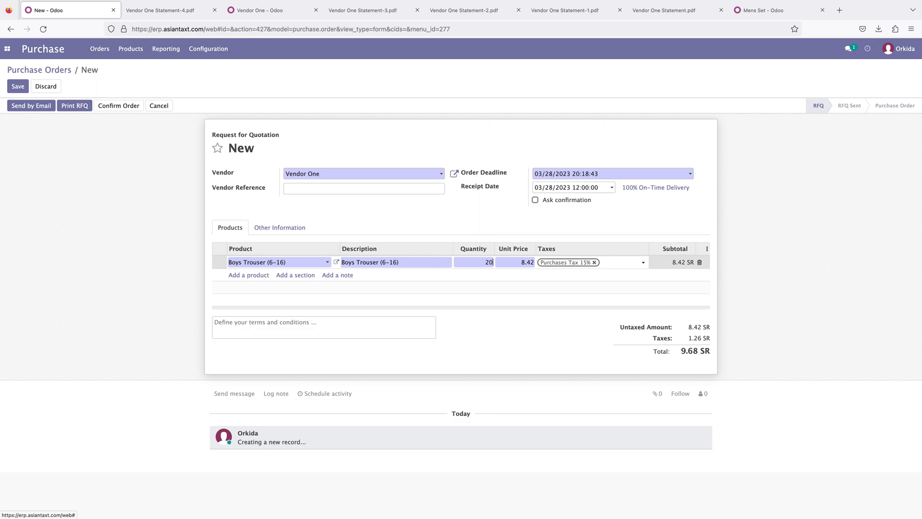
{"action": "left_click", "coordinate": [791, 273]}
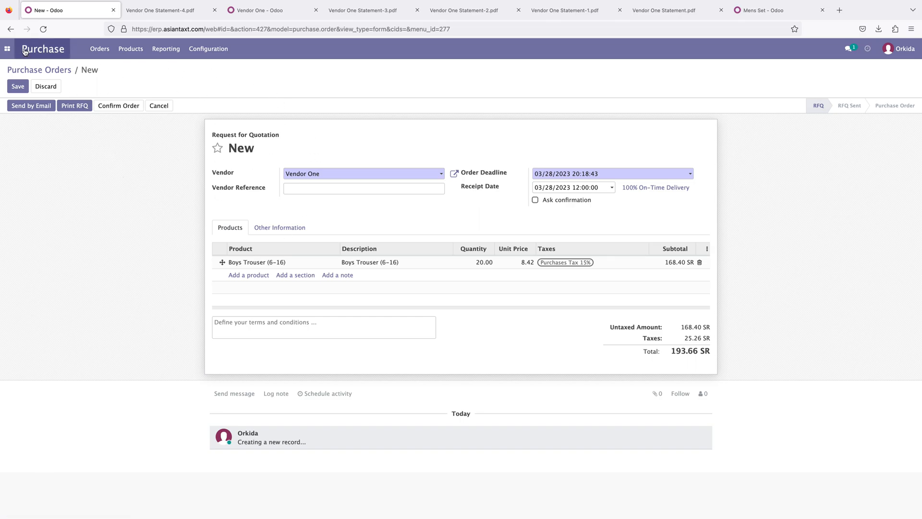
{"action": "left_click", "coordinate": [122, 107]}
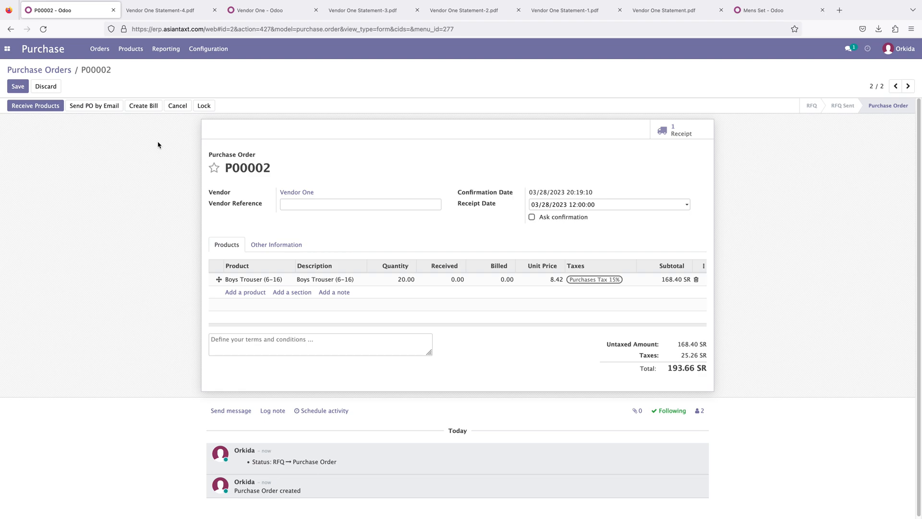
Step: Open the product list in a separate browser tab and check the on-hand quantity of Boys Trouser (6-16)
{"action": "left_click", "coordinate": [130, 50]}
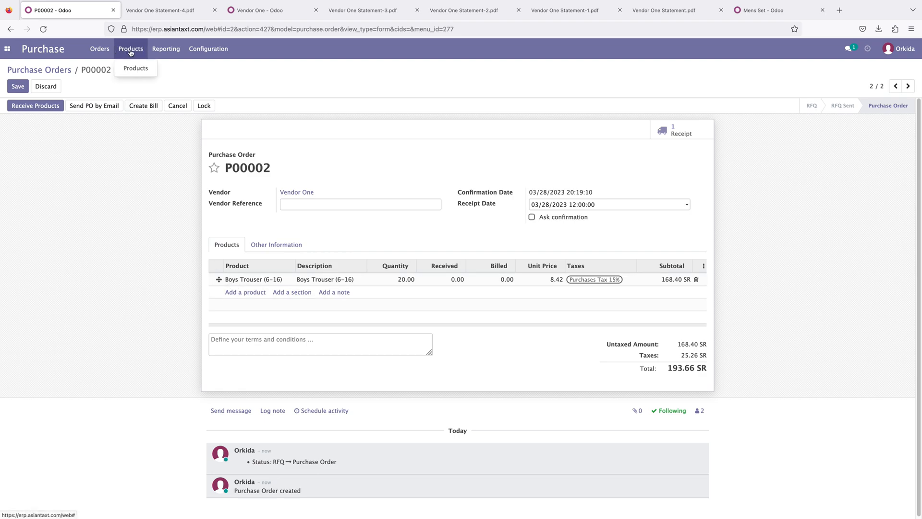
{"action": "right_click", "coordinate": [136, 68]}
{"action": "left_click", "coordinate": [154, 73]}
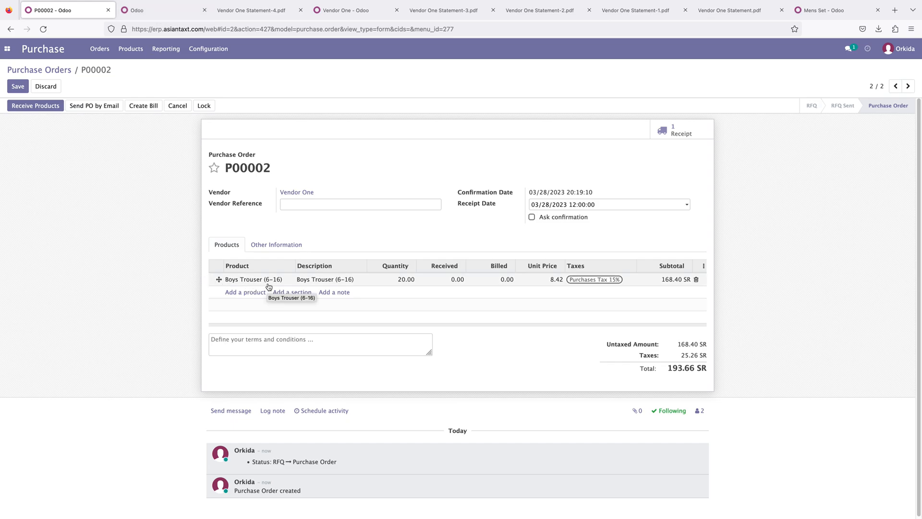
{"action": "left_click", "coordinate": [144, 9]}
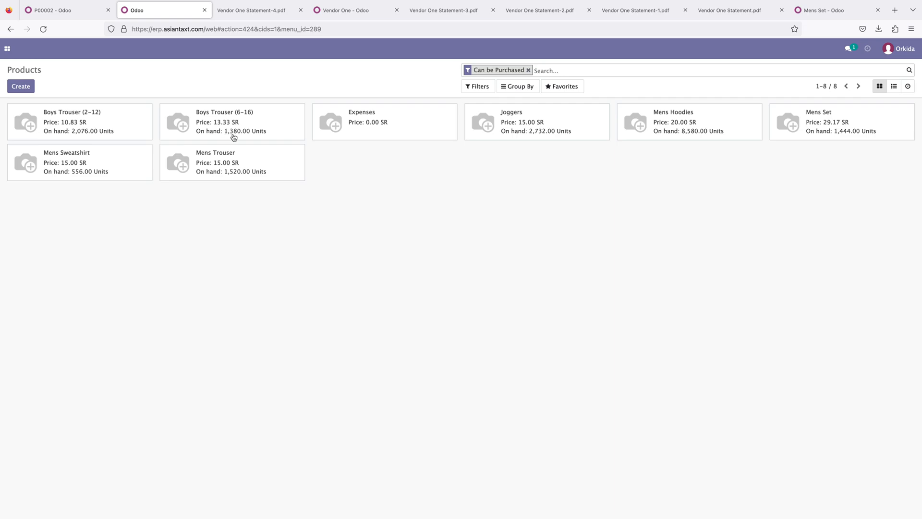
{"action": "left_click", "coordinate": [239, 136]}
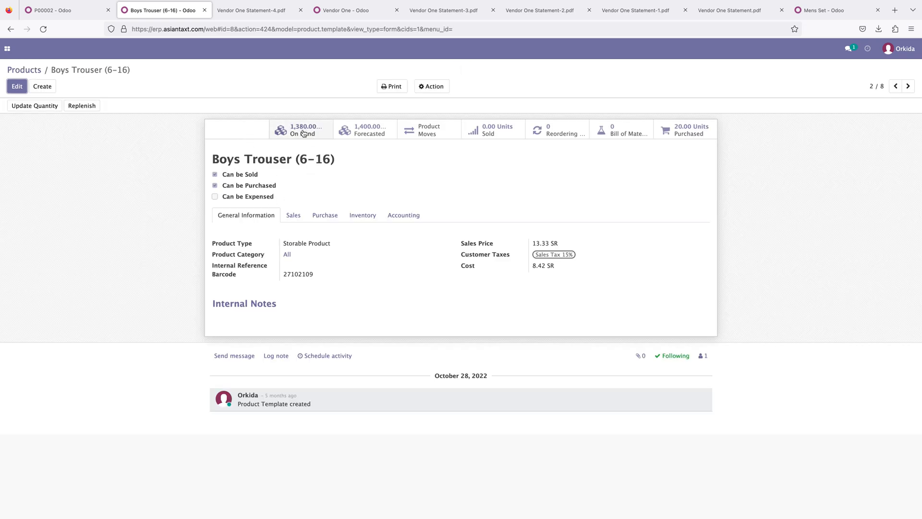
Step: Compare the ordered and received quantities on the new purchase order with the stock figures on the Boys Trouser (6-16) product page
{"action": "left_click", "coordinate": [50, 11]}
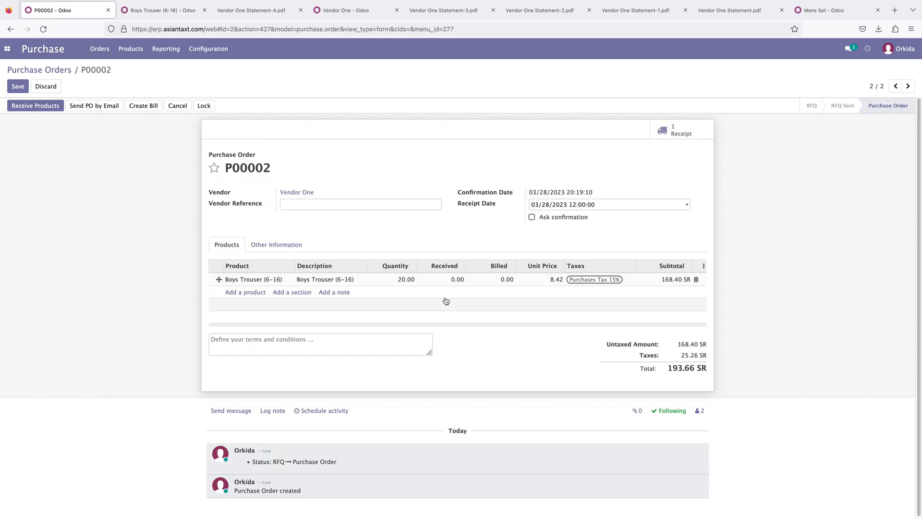
{"action": "left_click", "coordinate": [209, 49]}
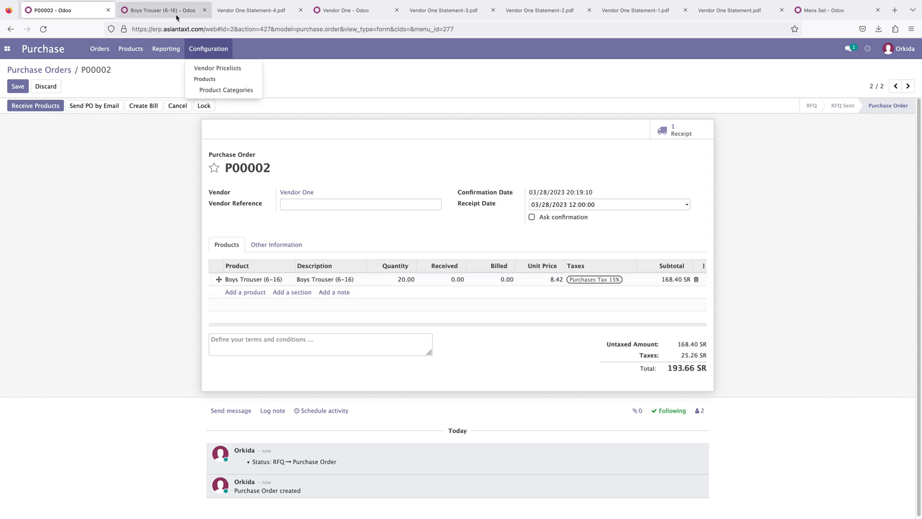
{"action": "left_click", "coordinate": [177, 18]}
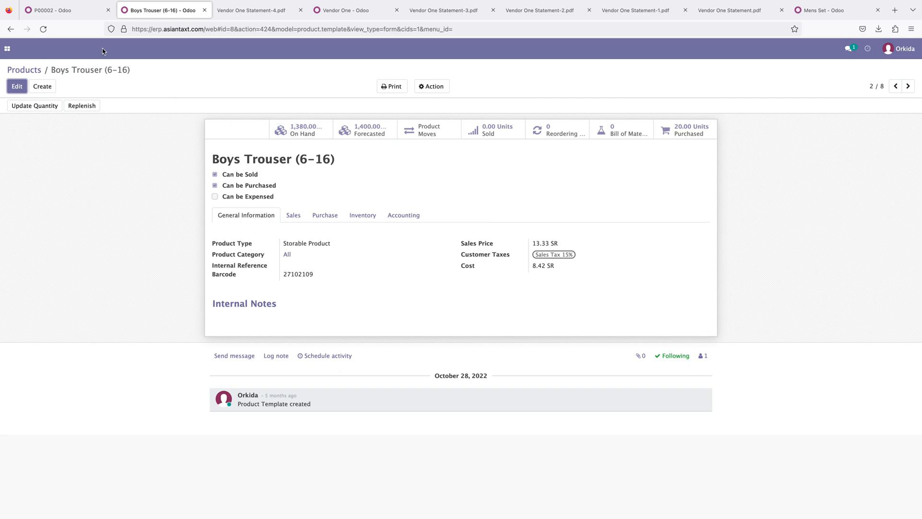
{"action": "left_click", "coordinate": [62, 13]}
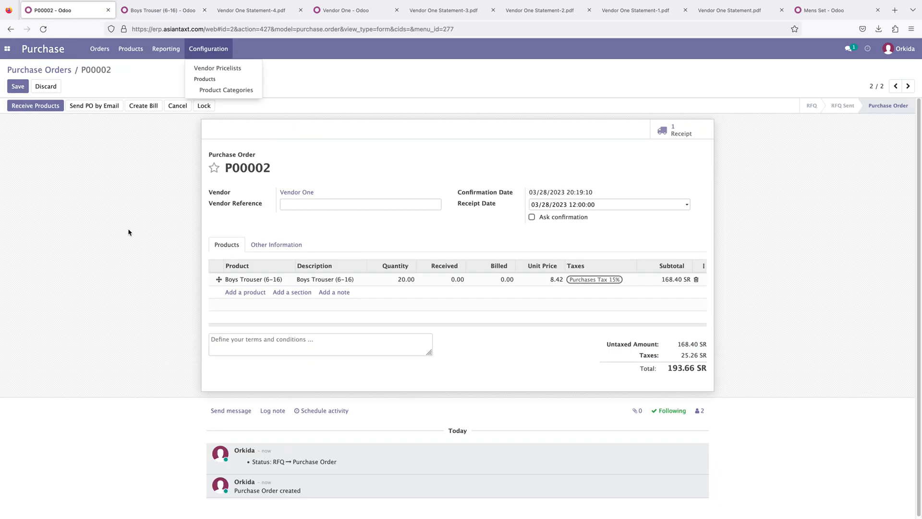
{"action": "left_click", "coordinate": [128, 232]}
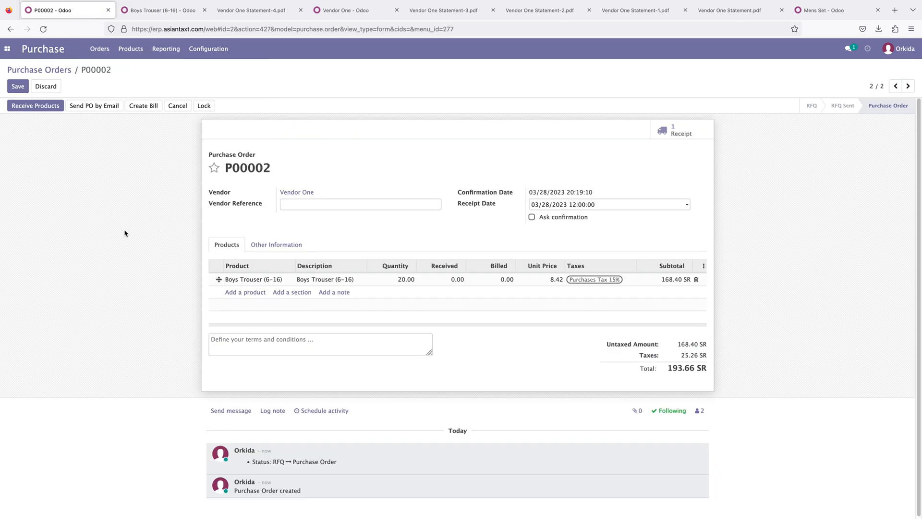
Step: Receive the ordered Boys Trouser (6-16) products and validate the receipt as an immediate transfer of all quantities
{"action": "left_click", "coordinate": [47, 107]}
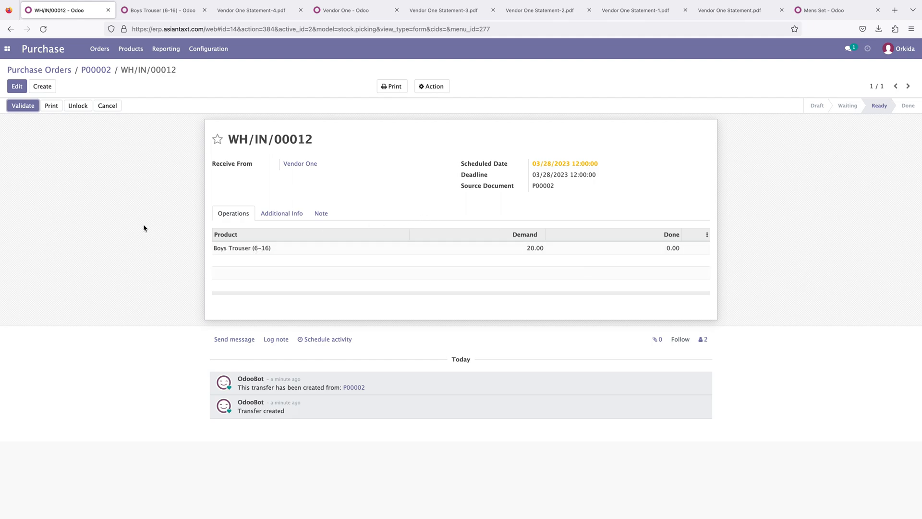
{"action": "left_click", "coordinate": [24, 106]}
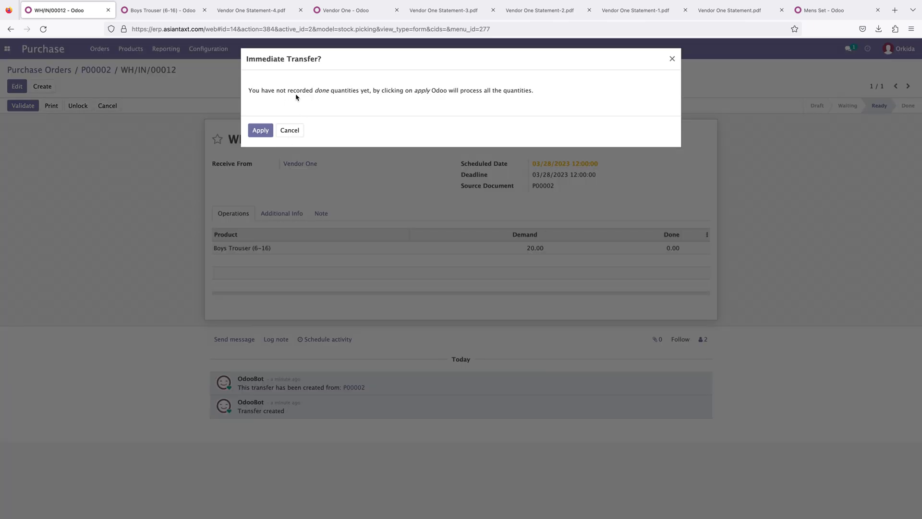
{"action": "left_click_drag", "start_coordinate": [296, 97], "coordinate": [494, 94]}
{"action": "left_click", "coordinate": [489, 109]}
{"action": "left_click", "coordinate": [260, 131]}
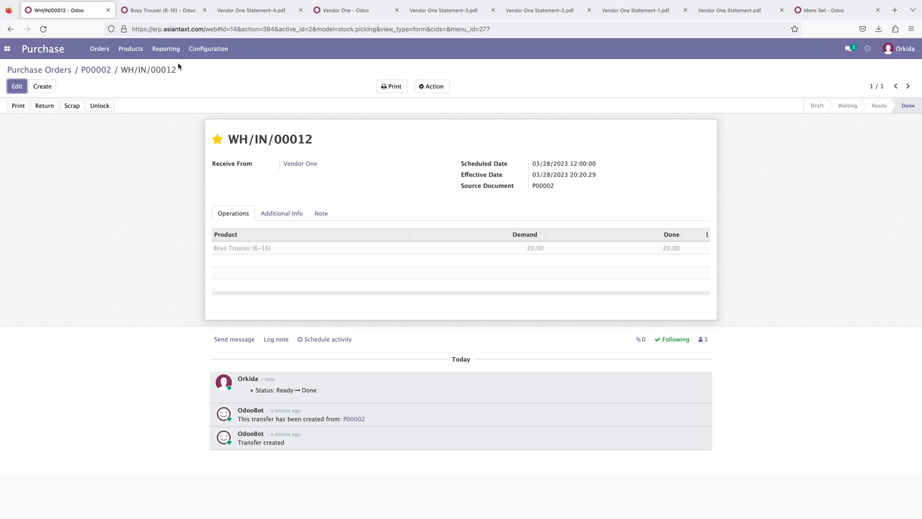
Step: Reload the Boys Trouser (6-16) product page and check its updated on-hand quantity against the validated receipt
{"action": "left_click", "coordinate": [163, 11]}
{"action": "left_click", "coordinate": [42, 29]}
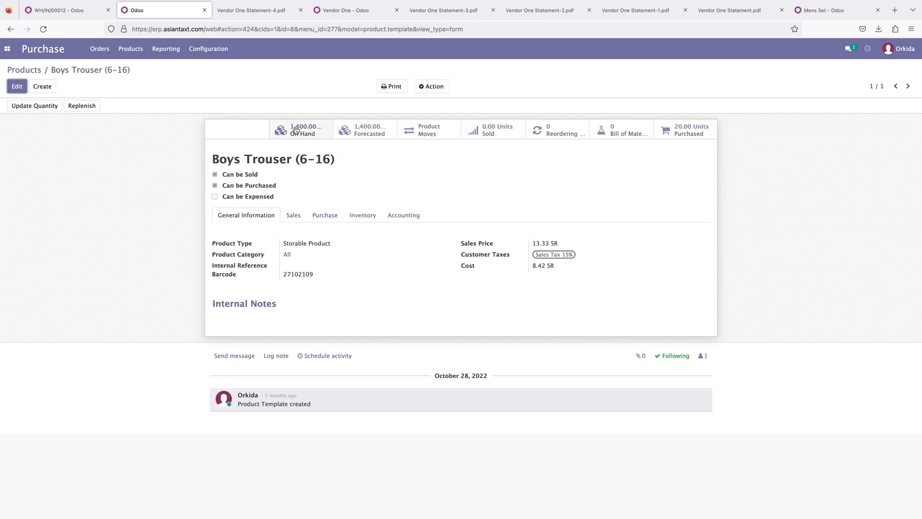
{"action": "left_click", "coordinate": [74, 11]}
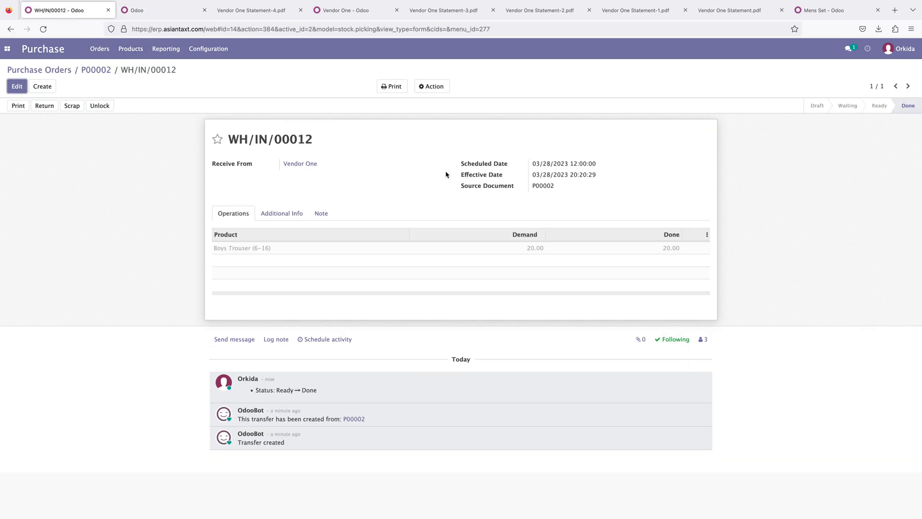
{"action": "left_click", "coordinate": [158, 12]}
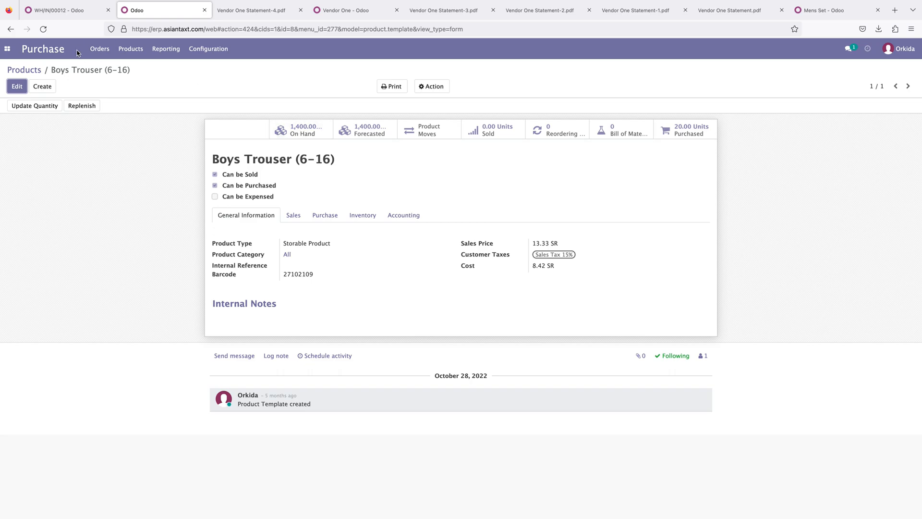
{"action": "left_click", "coordinate": [56, 12]}
{"action": "left_click", "coordinate": [7, 49]}
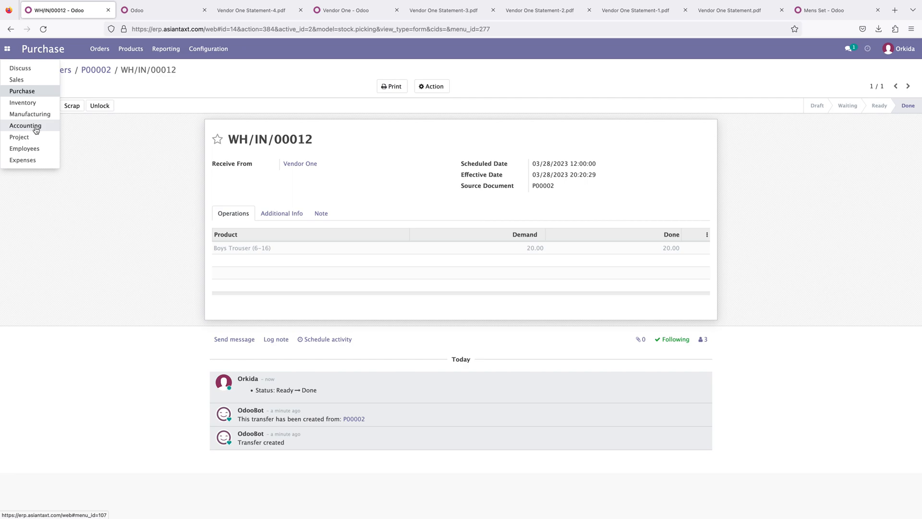
{"action": "left_click", "coordinate": [121, 153]}
{"action": "left_click", "coordinate": [144, 10]}
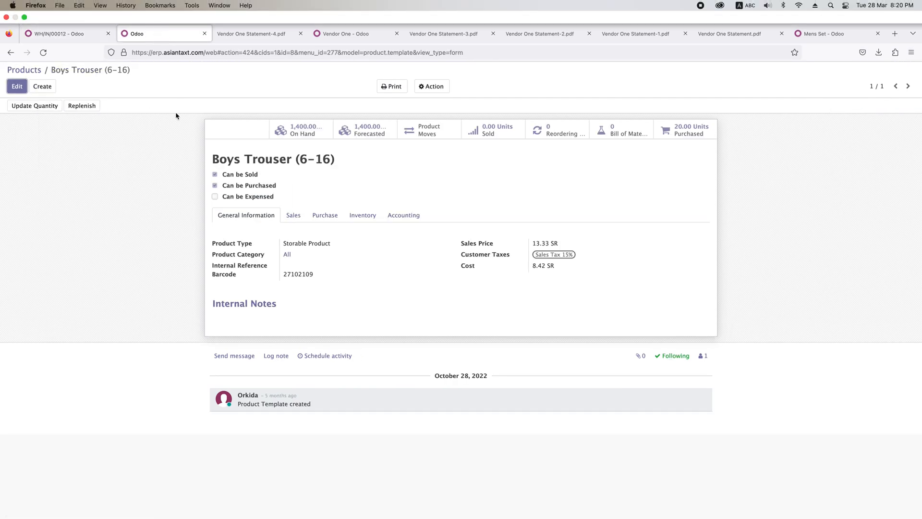
{"action": "left_click", "coordinate": [67, 10]}
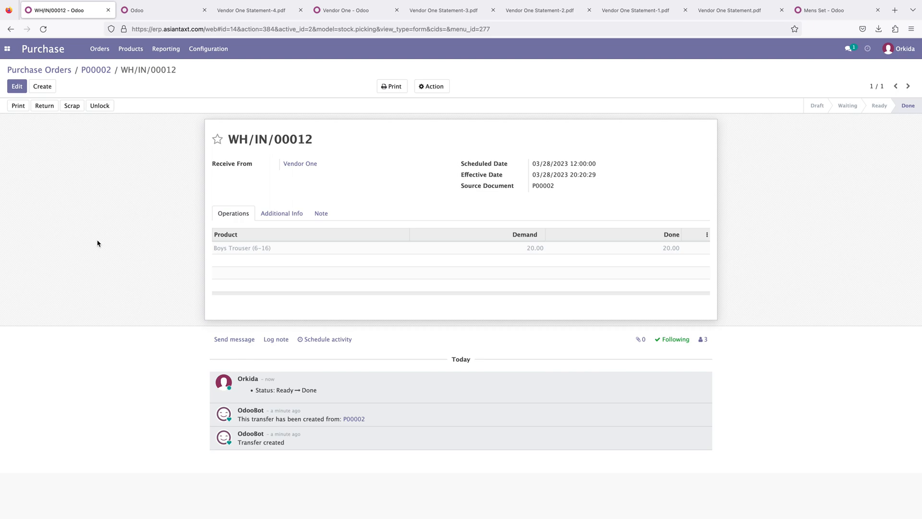
Step: Return to the received purchase order and create a draft vendor bill from it
{"action": "left_click", "coordinate": [91, 70]}
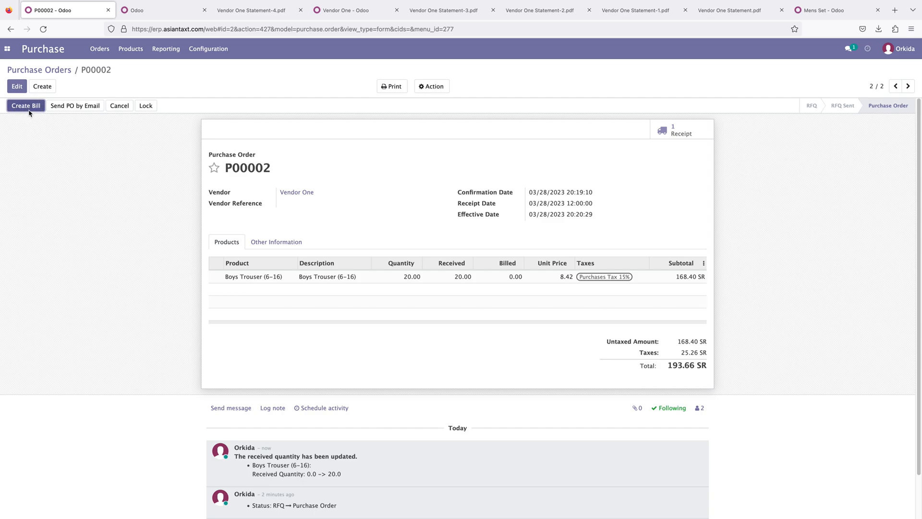
{"action": "left_click", "coordinate": [27, 106]}
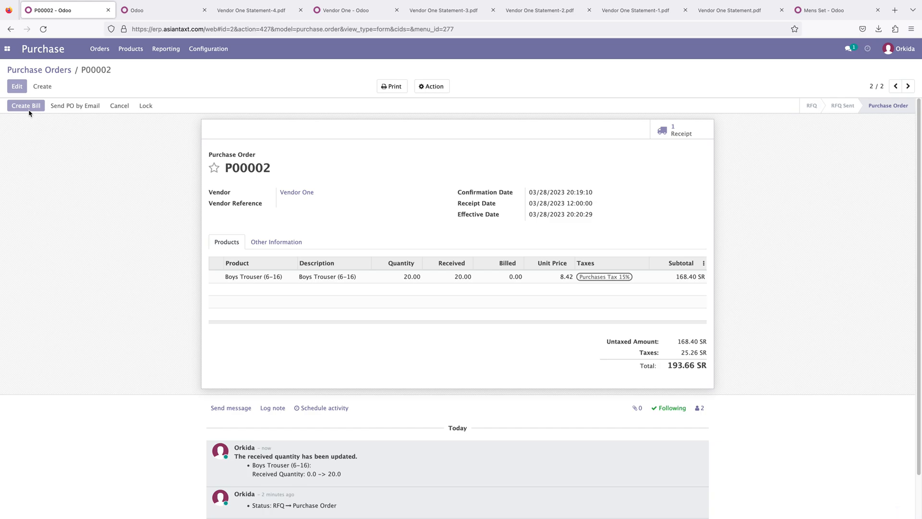
{"action": "left_click", "coordinate": [29, 114]}
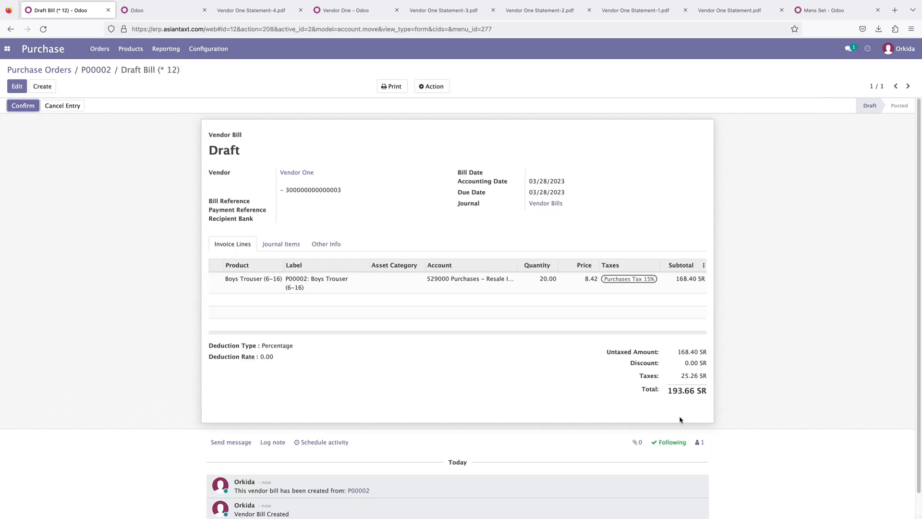
Step: Set the bill date of the draft Boys Trouser (6-16) vendor bill to 03/28/2023 and confirm the bill
{"action": "left_click_drag", "start_coordinate": [668, 391], "coordinate": [682, 391]}
{"action": "left_click", "coordinate": [676, 393]}
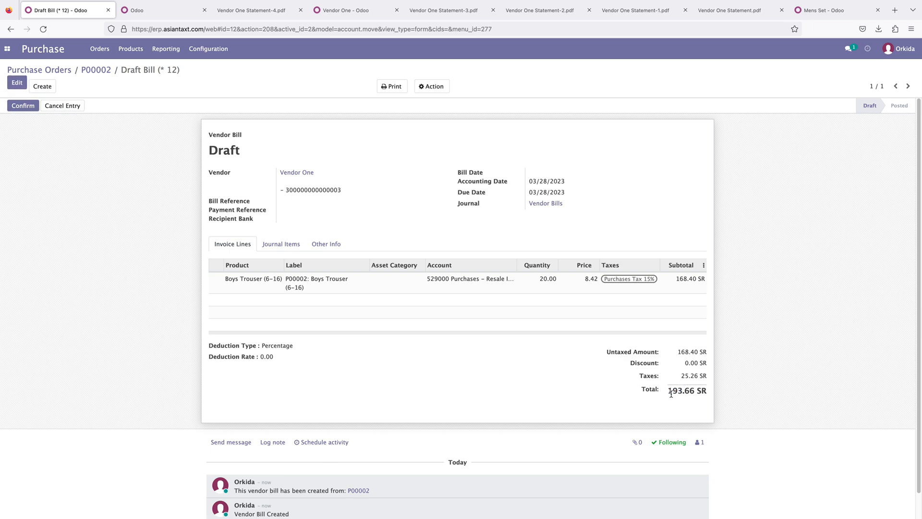
{"action": "left_click", "coordinate": [22, 106]}
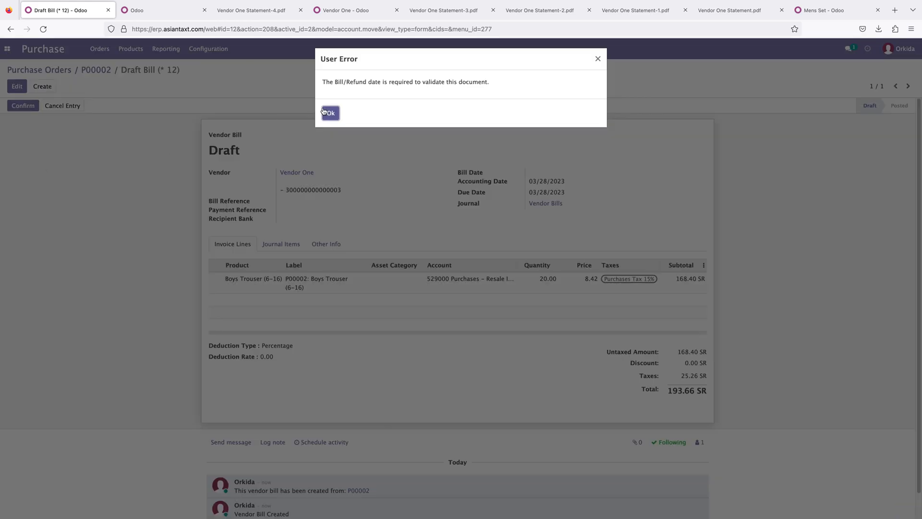
{"action": "left_click", "coordinate": [598, 59]}
{"action": "left_click", "coordinate": [16, 88]}
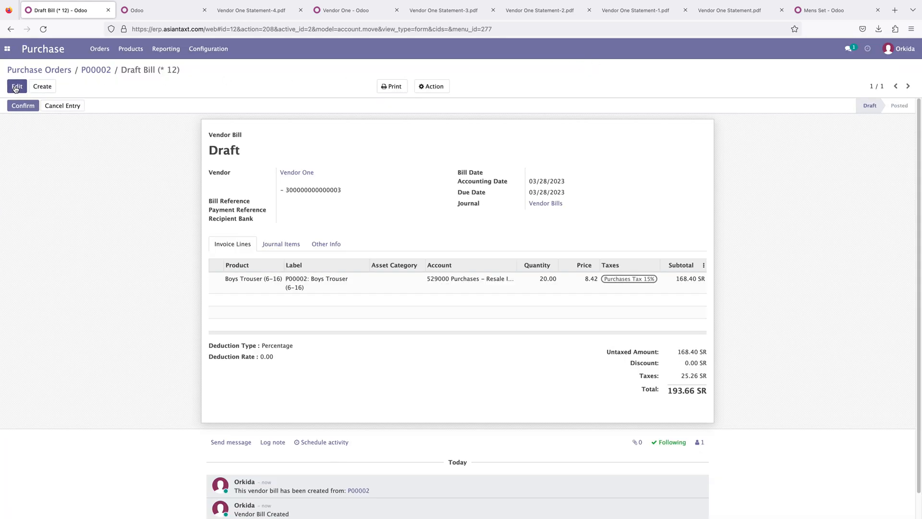
{"action": "left_click", "coordinate": [551, 173]}
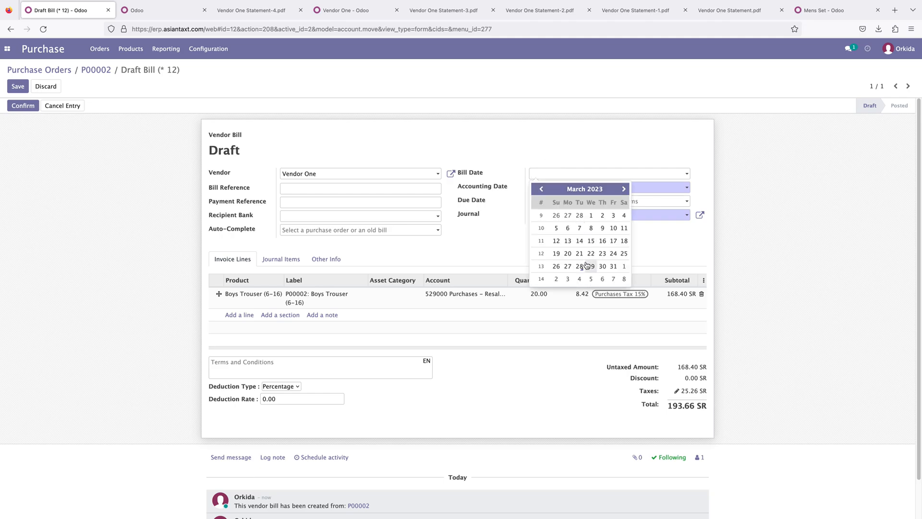
{"action": "left_click", "coordinate": [586, 267]}
{"action": "left_click", "coordinate": [18, 86]}
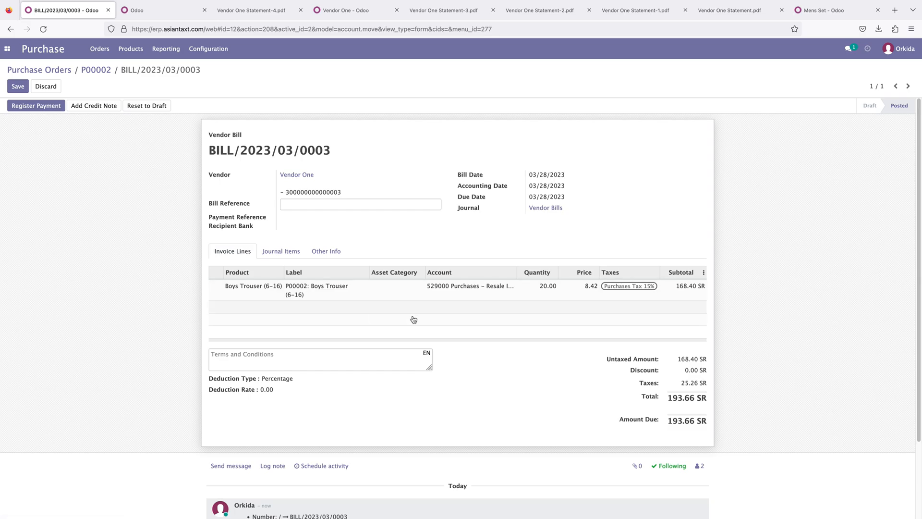
Step: Register a full payment of 193.66 SR for the posted bill using the Cash journal
{"action": "left_click_drag", "start_coordinate": [666, 422], "coordinate": [701, 423]}
{"action": "left_click", "coordinate": [690, 427]}
{"action": "left_click", "coordinate": [35, 110]}
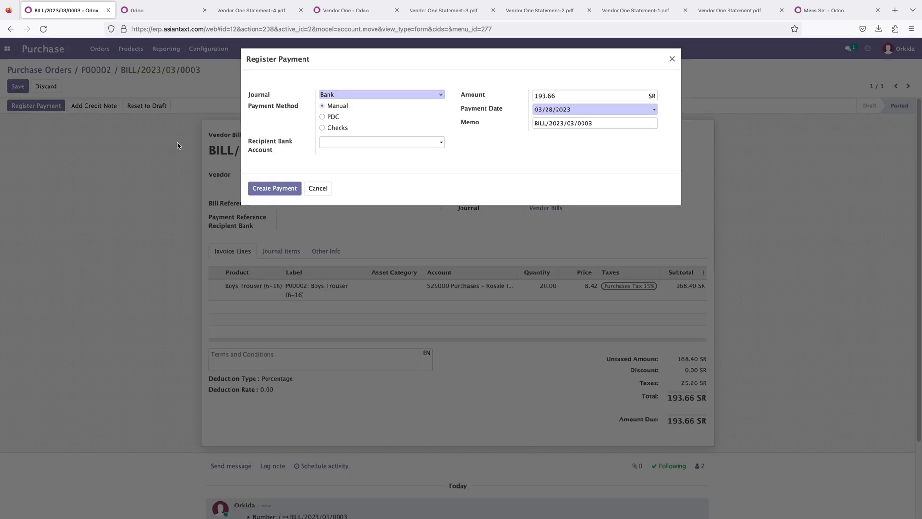
{"action": "left_click", "coordinate": [392, 95]}
{"action": "left_click", "coordinate": [384, 101]}
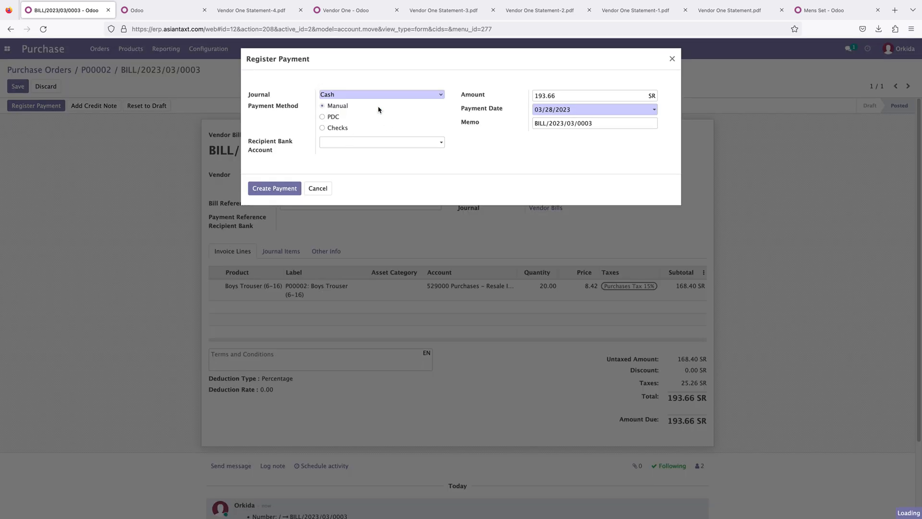
{"action": "left_click_drag", "start_coordinate": [605, 94], "coordinate": [534, 86]}
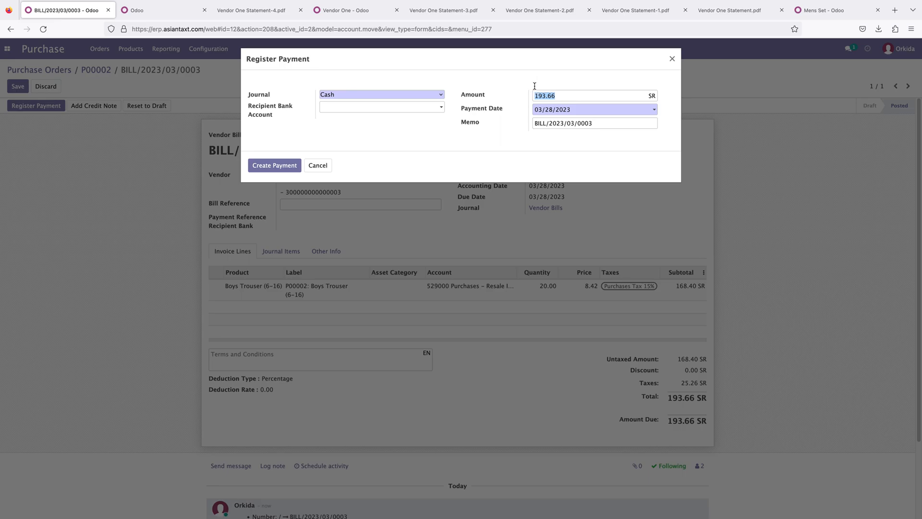
{"action": "left_click", "coordinate": [563, 95]}
{"action": "left_click_drag", "start_coordinate": [563, 94], "coordinate": [530, 92]}
{"action": "left_click", "coordinate": [555, 86]}
{"action": "left_click", "coordinate": [276, 167]}
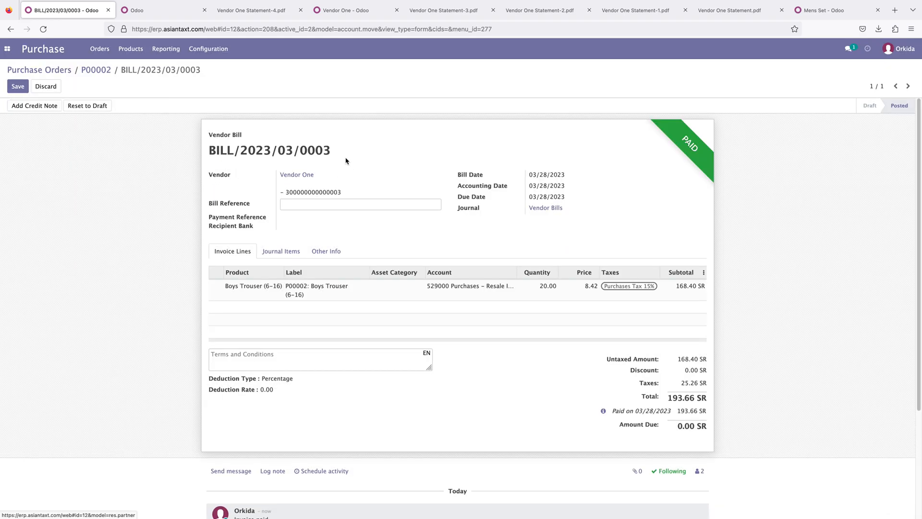
{"action": "left_click_drag", "start_coordinate": [331, 154], "coordinate": [259, 145]}
{"action": "left_click", "coordinate": [298, 166]}
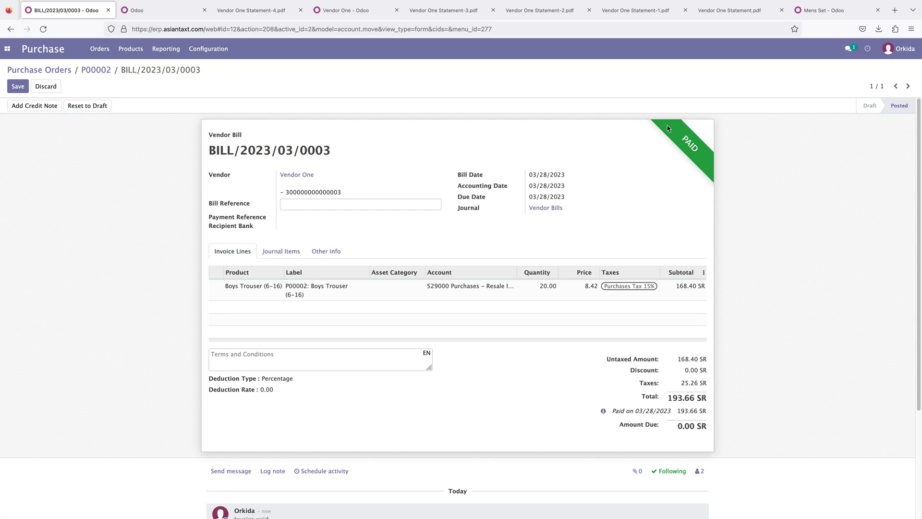
Step: Open Vendor One's vendor record and review its purchase orders and the totals and payment statuses of its vendor bills
{"action": "left_click", "coordinate": [130, 49]}
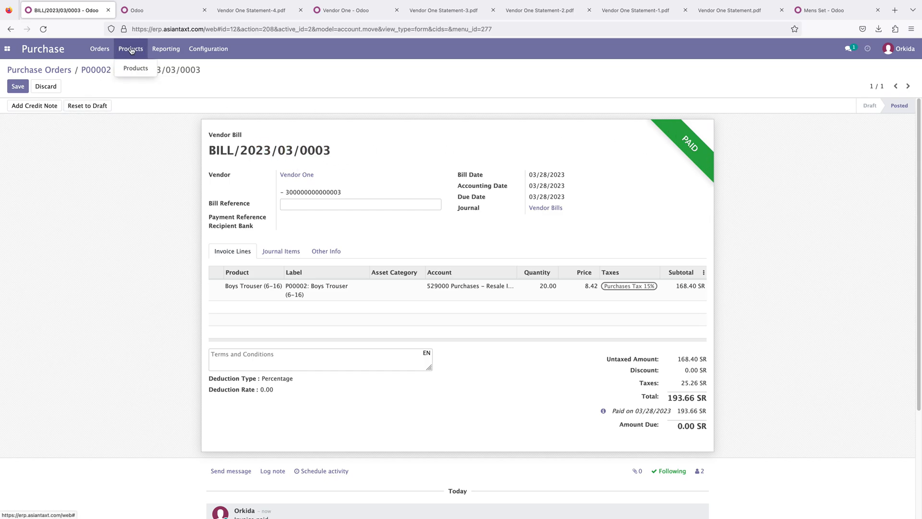
{"action": "mouse_move", "coordinate": [99, 49]}
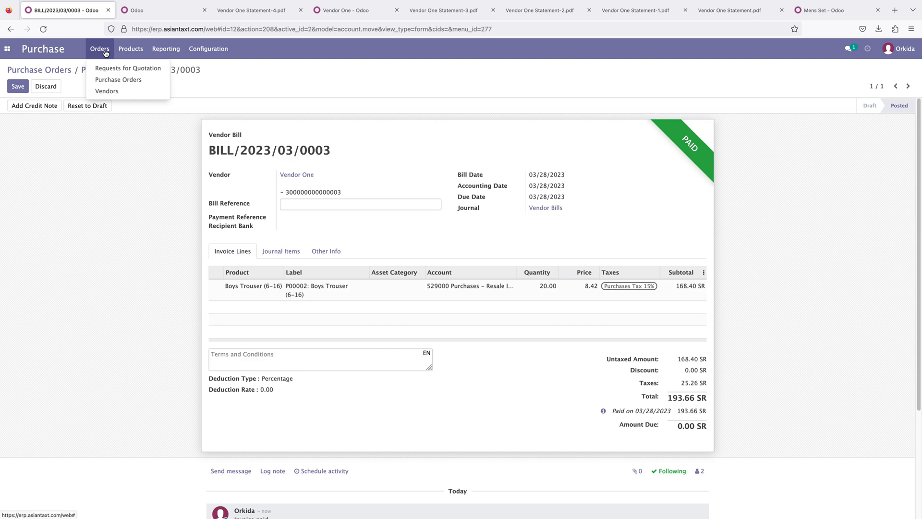
{"action": "left_click", "coordinate": [108, 91]}
{"action": "left_click", "coordinate": [82, 135]}
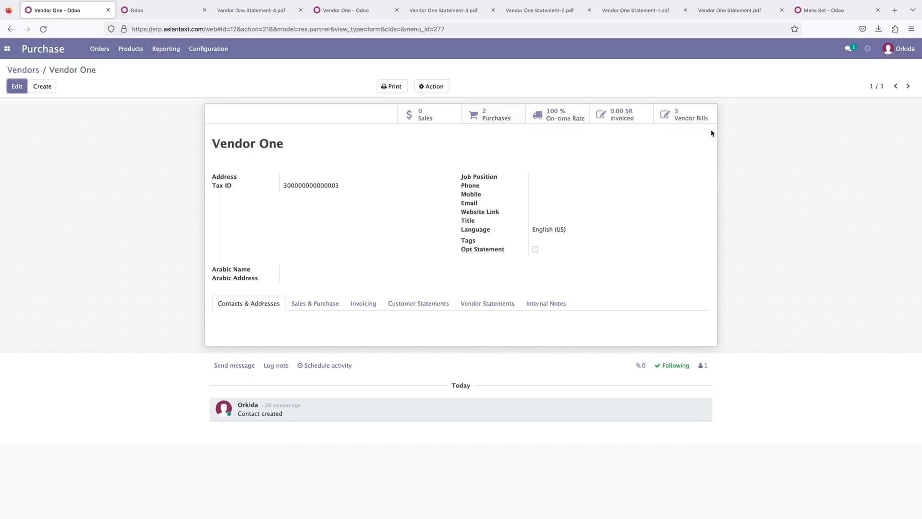
{"action": "left_click", "coordinate": [490, 116]}
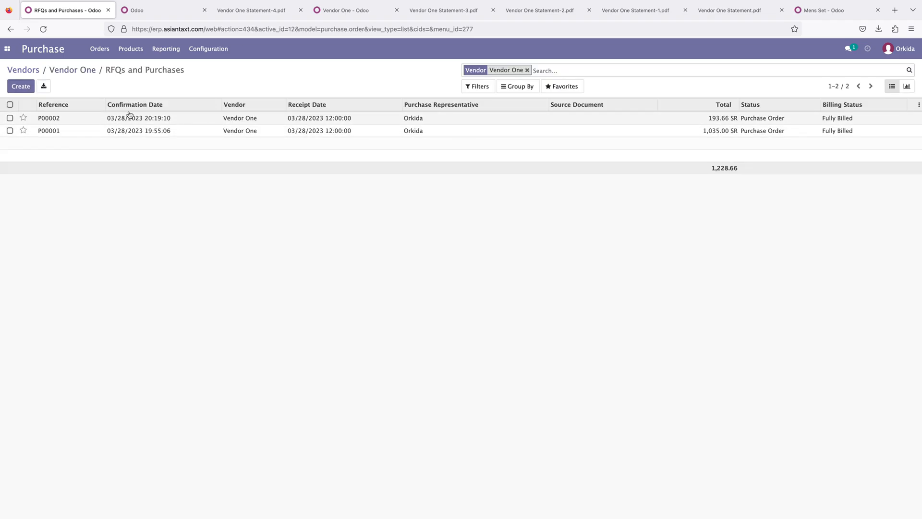
{"action": "left_click", "coordinate": [82, 71]}
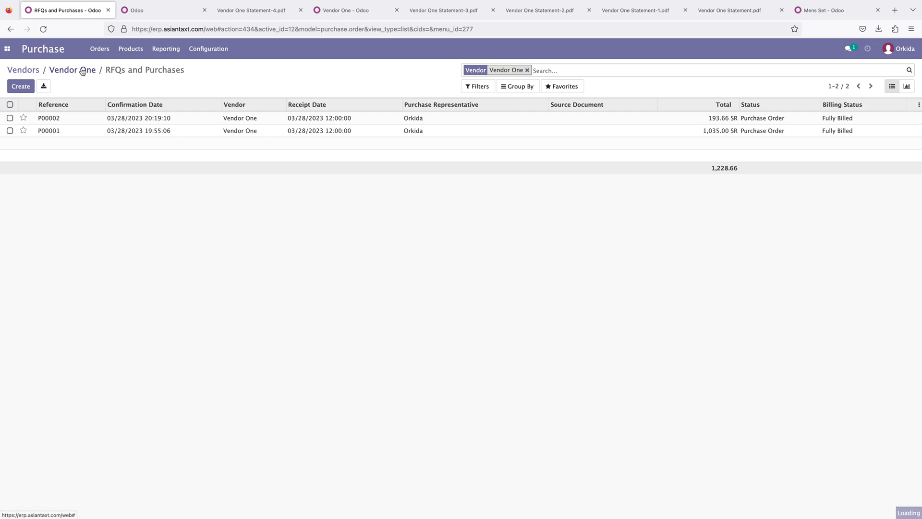
{"action": "left_click", "coordinate": [682, 119]}
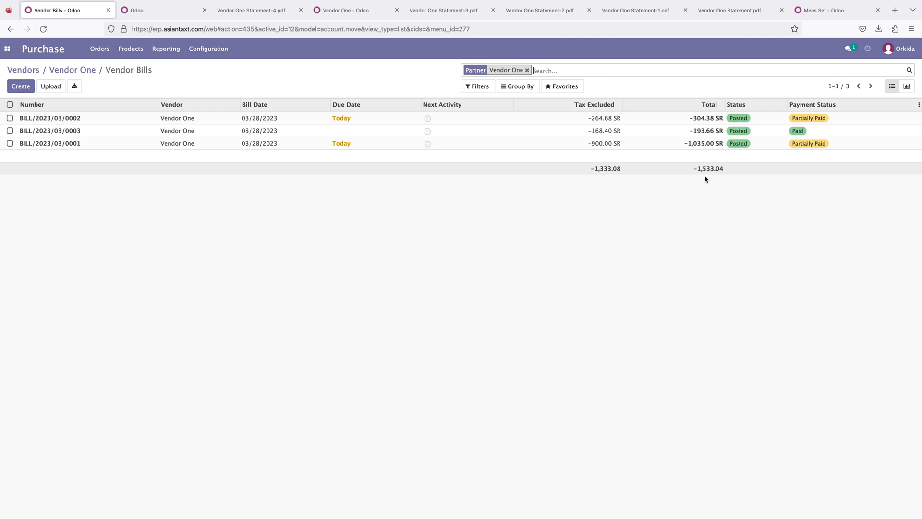
Step: Refresh the date-filtered vendor statement on Vendor One's record and review the bill balances and total supplier balance due
{"action": "left_click", "coordinate": [73, 70]}
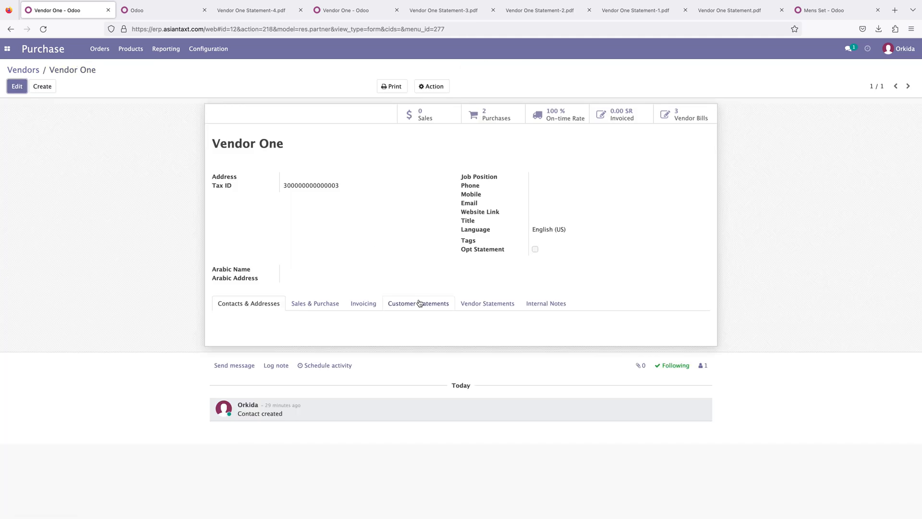
{"action": "left_click", "coordinate": [486, 311]}
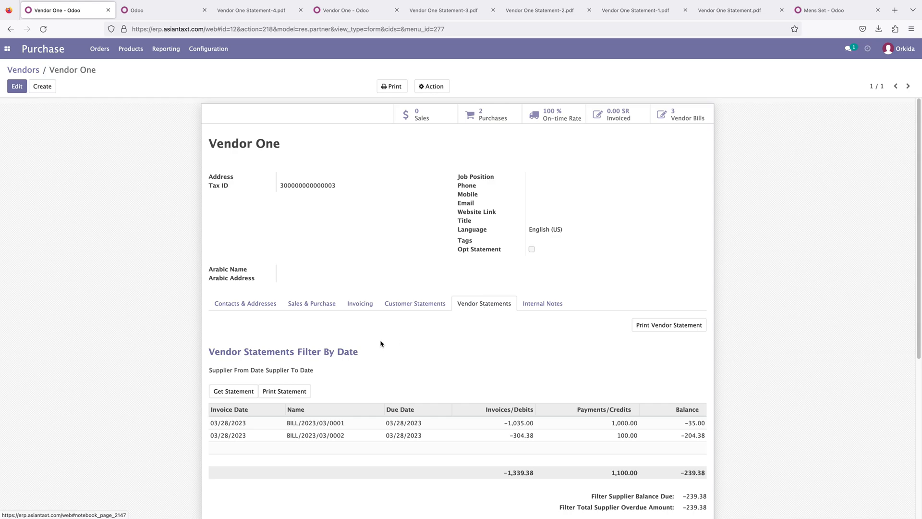
{"action": "scroll", "coordinate": [248, 370], "scroll_direction": "down", "scroll_amount": 1}
{"action": "left_click", "coordinate": [228, 356]}
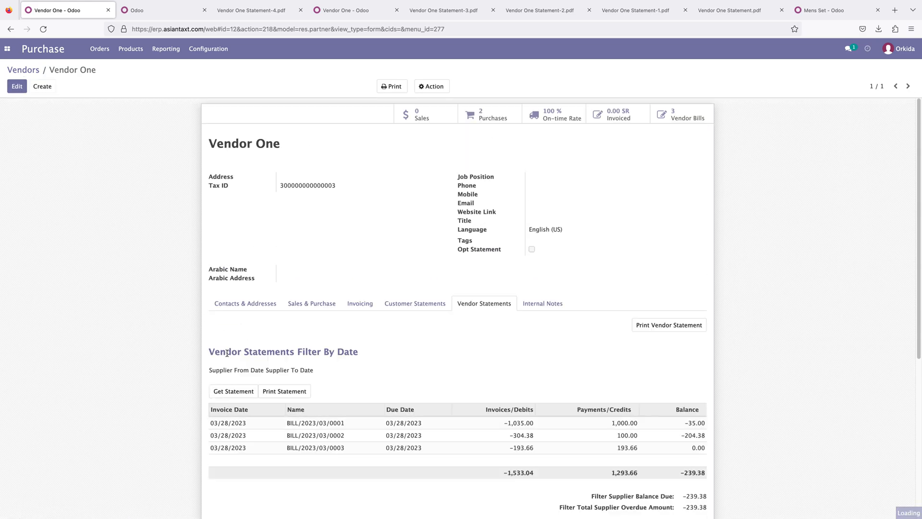
{"action": "scroll", "coordinate": [396, 372], "scroll_direction": "down", "scroll_amount": 2}
{"action": "scroll", "coordinate": [399, 372], "scroll_direction": "down", "scroll_amount": 1}
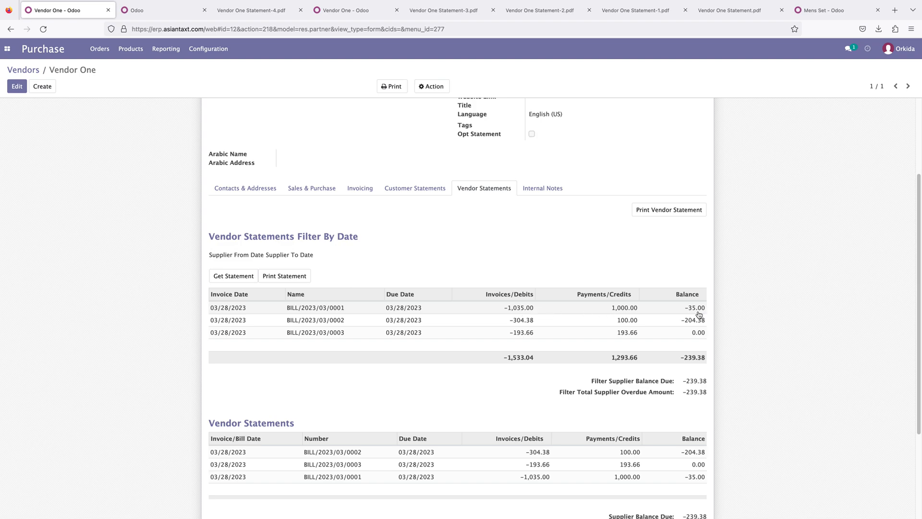
{"action": "scroll", "coordinate": [661, 426], "scroll_direction": "down", "scroll_amount": 2}
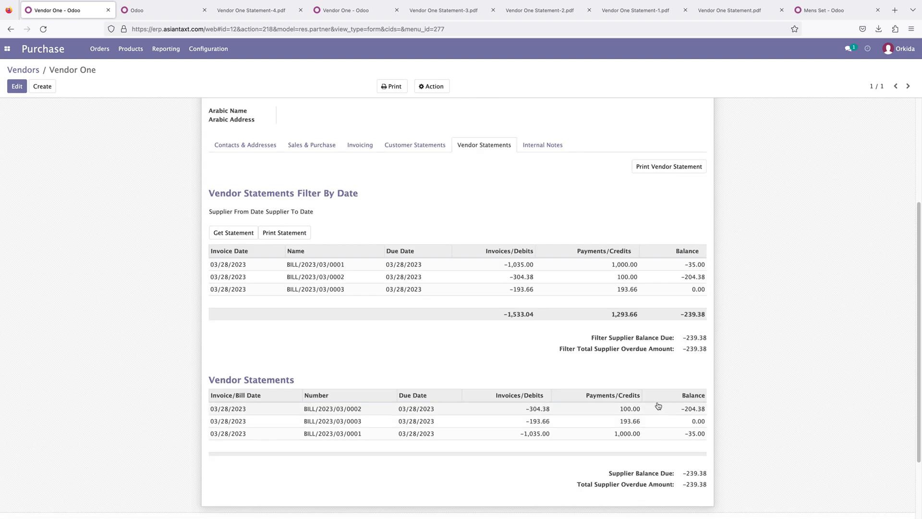
{"action": "scroll", "coordinate": [610, 356], "scroll_direction": "up", "scroll_amount": 2}
{"action": "scroll", "coordinate": [590, 345], "scroll_direction": "up", "scroll_amount": 2}
Step: Print the Supplier Statement for Vendor One and check the ending balance and balance due in the PDF
{"action": "left_click", "coordinate": [391, 86]}
{"action": "left_click", "coordinate": [409, 150]}
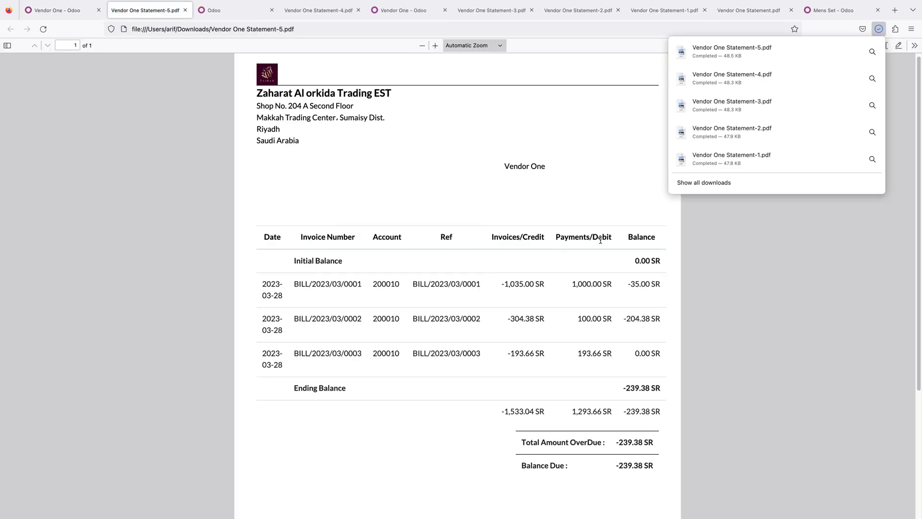
{"action": "scroll", "coordinate": [595, 245], "scroll_direction": "down", "scroll_amount": 3}
{"action": "left_click", "coordinate": [663, 392]}
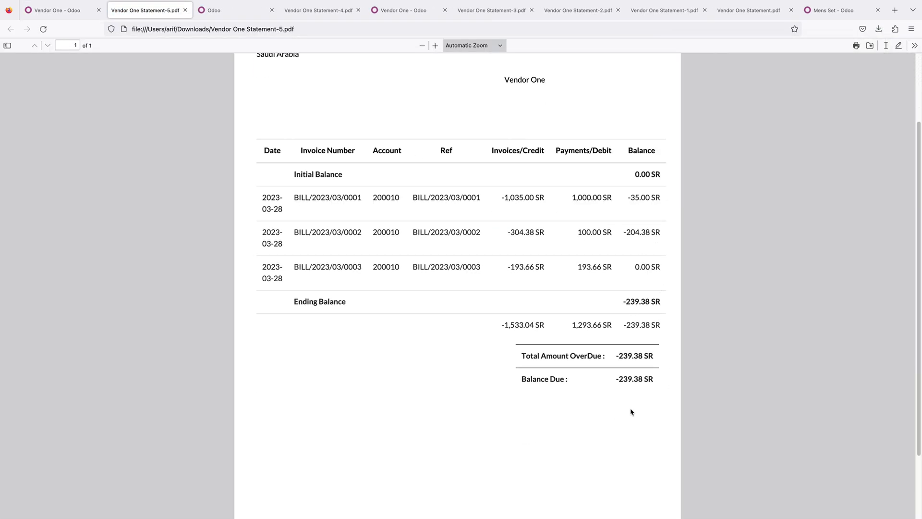
{"action": "left_click_drag", "start_coordinate": [617, 381], "coordinate": [654, 380]}
{"action": "left_click", "coordinate": [644, 386]}
{"action": "scroll", "coordinate": [631, 387], "scroll_direction": "up", "scroll_amount": 3}
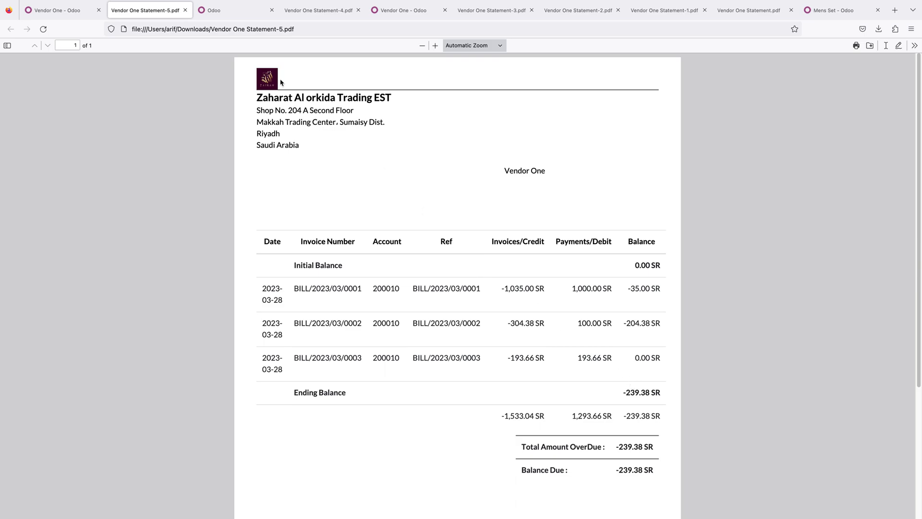
Step: Return from the statement PDF to Vendor One's record in Odoo and open the list of vendors
{"action": "left_click", "coordinate": [62, 10]}
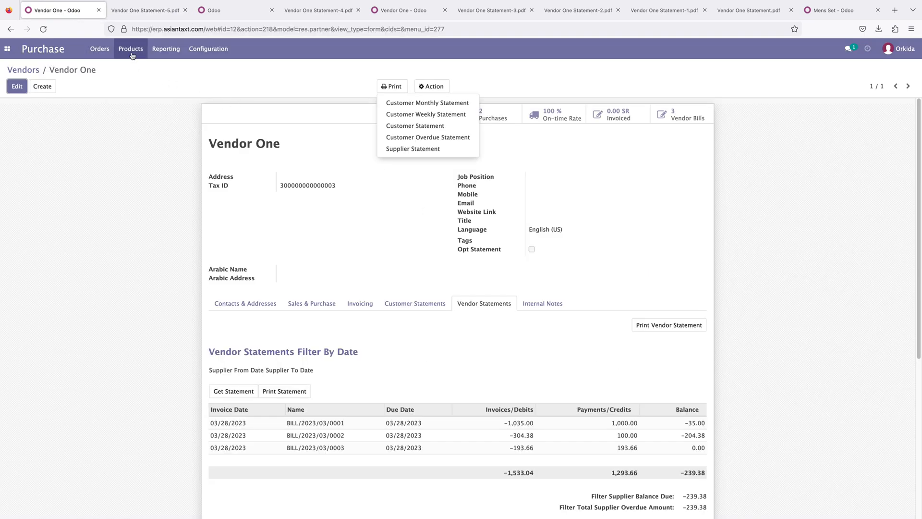
{"action": "left_click", "coordinate": [100, 49]}
{"action": "left_click", "coordinate": [113, 91]}
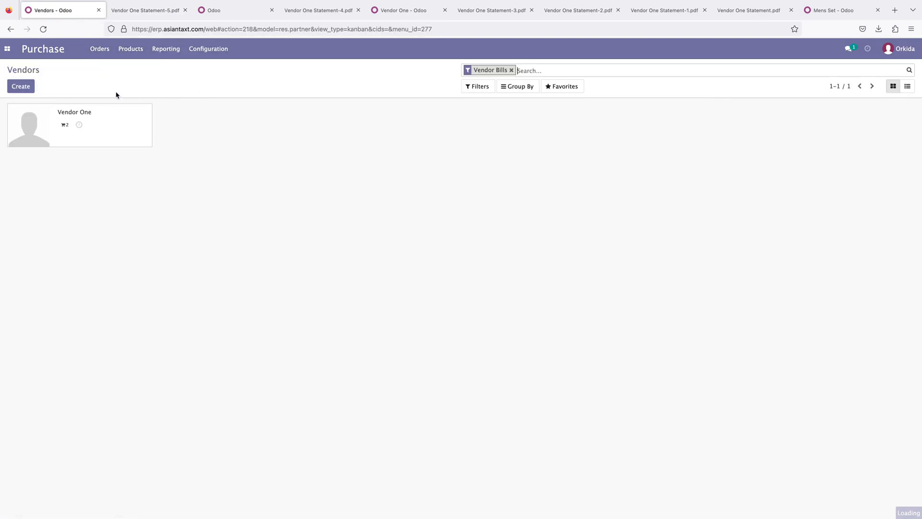